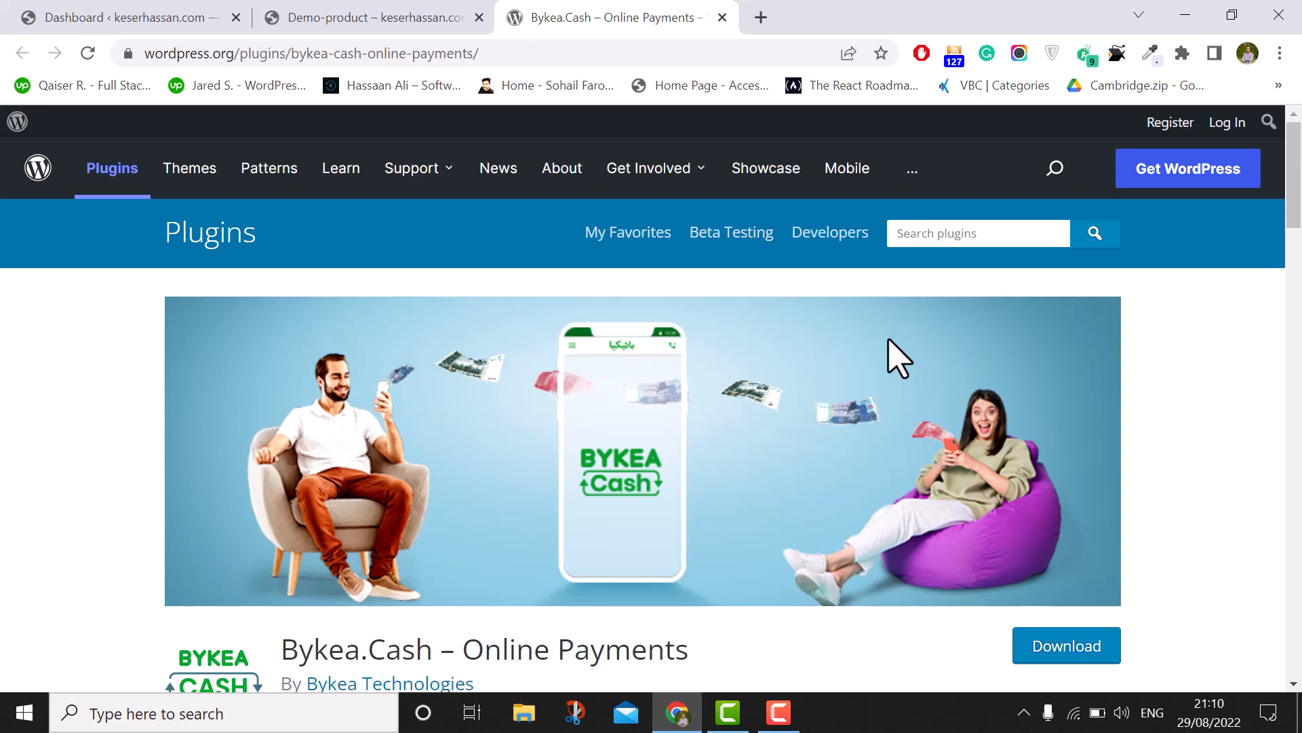
Read the Bykea.Cash – Online Payments plugin page for its description, current payment options and upcoming collection methods.
{"action": "scroll", "coordinate": [706, 485], "scroll_direction": "down", "scroll_amount": 2}
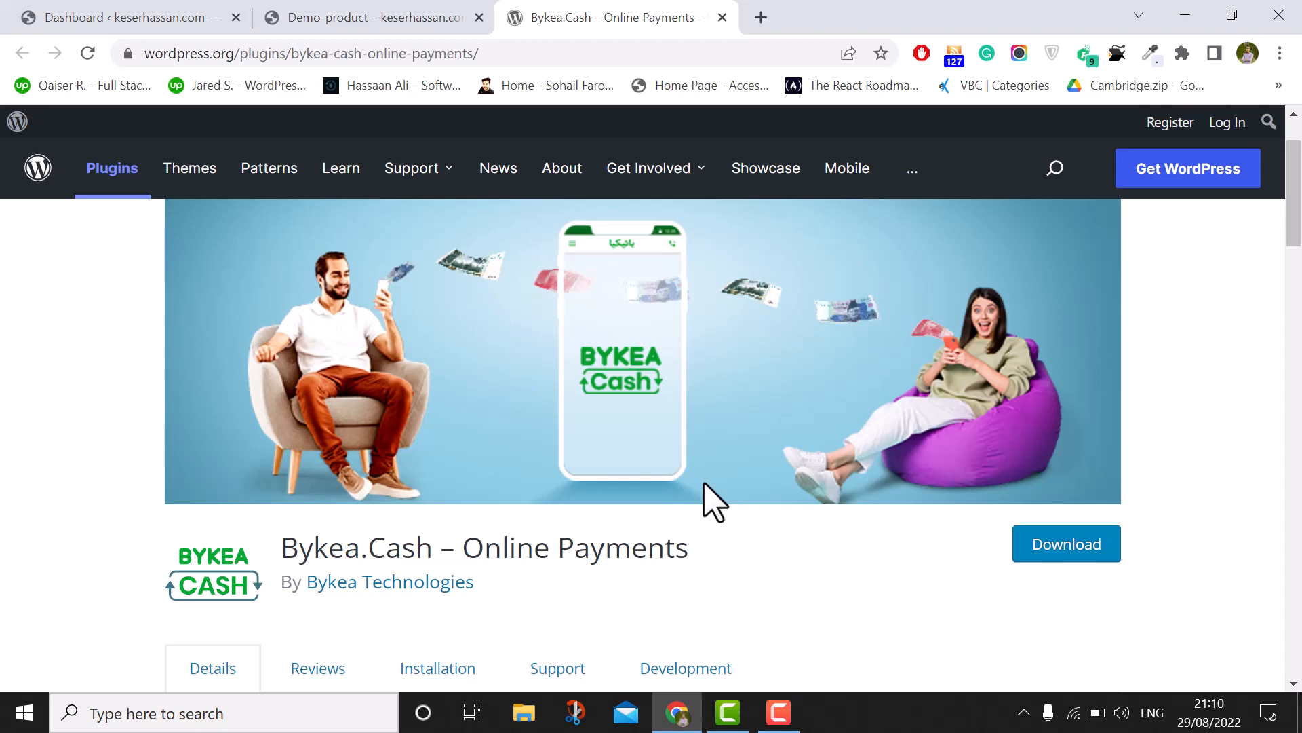
{"action": "scroll", "coordinate": [706, 485], "scroll_direction": "down", "scroll_amount": 2}
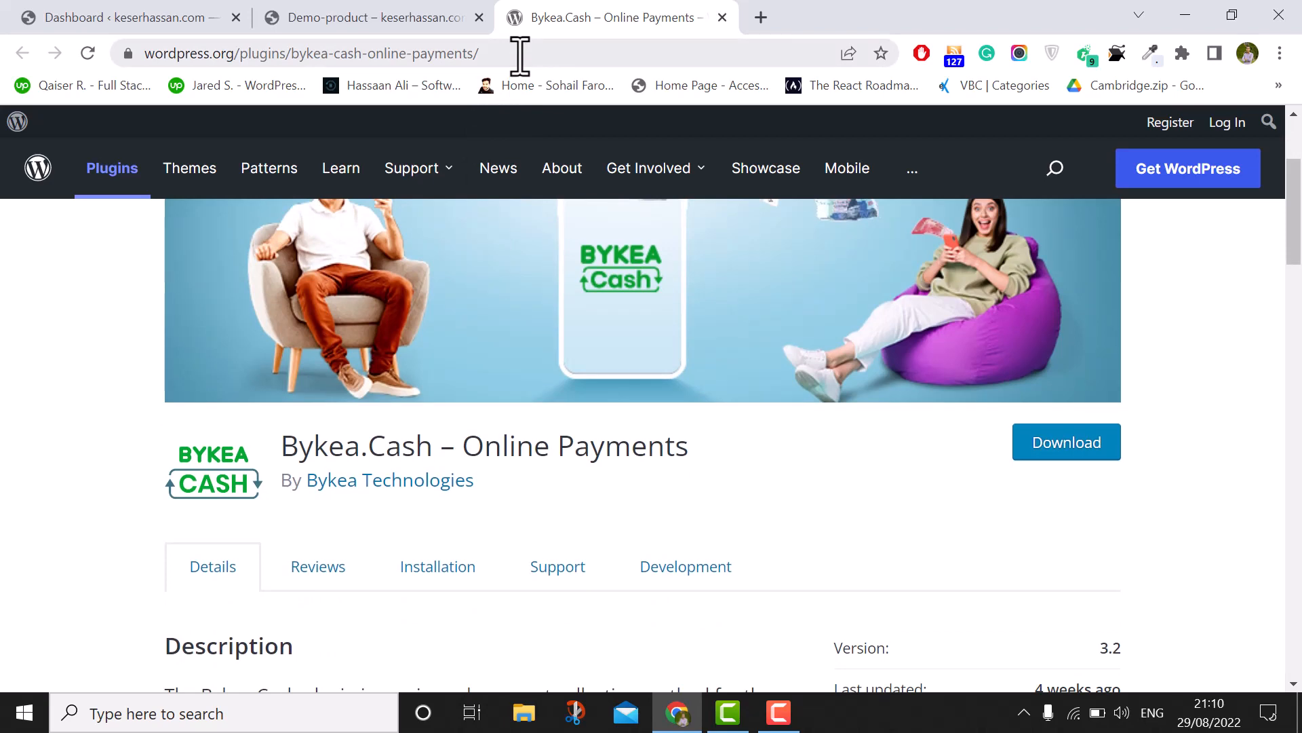
{"action": "scroll", "coordinate": [708, 448], "scroll_direction": "down", "scroll_amount": 4}
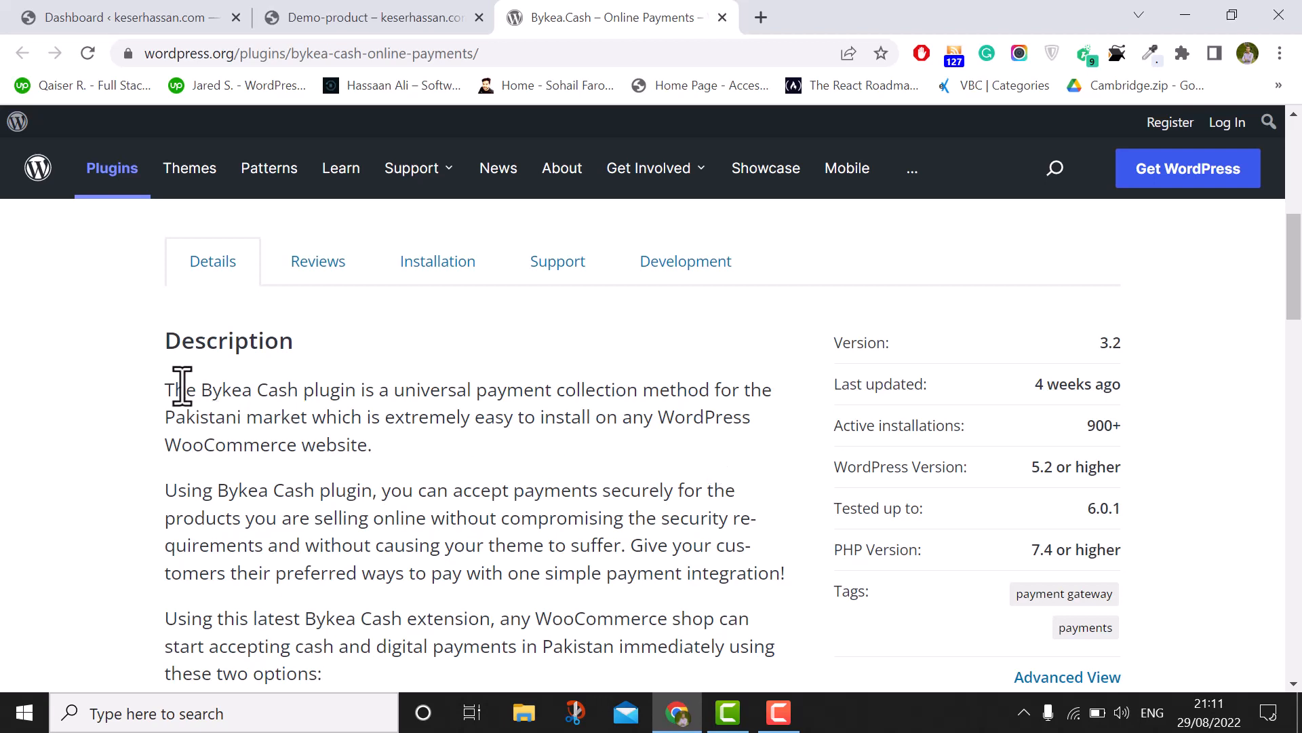
{"action": "left_click_drag", "start_coordinate": [184, 388], "coordinate": [292, 417]}
{"action": "left_click", "coordinate": [436, 427]}
{"action": "scroll", "coordinate": [426, 509], "scroll_direction": "down", "scroll_amount": 3}
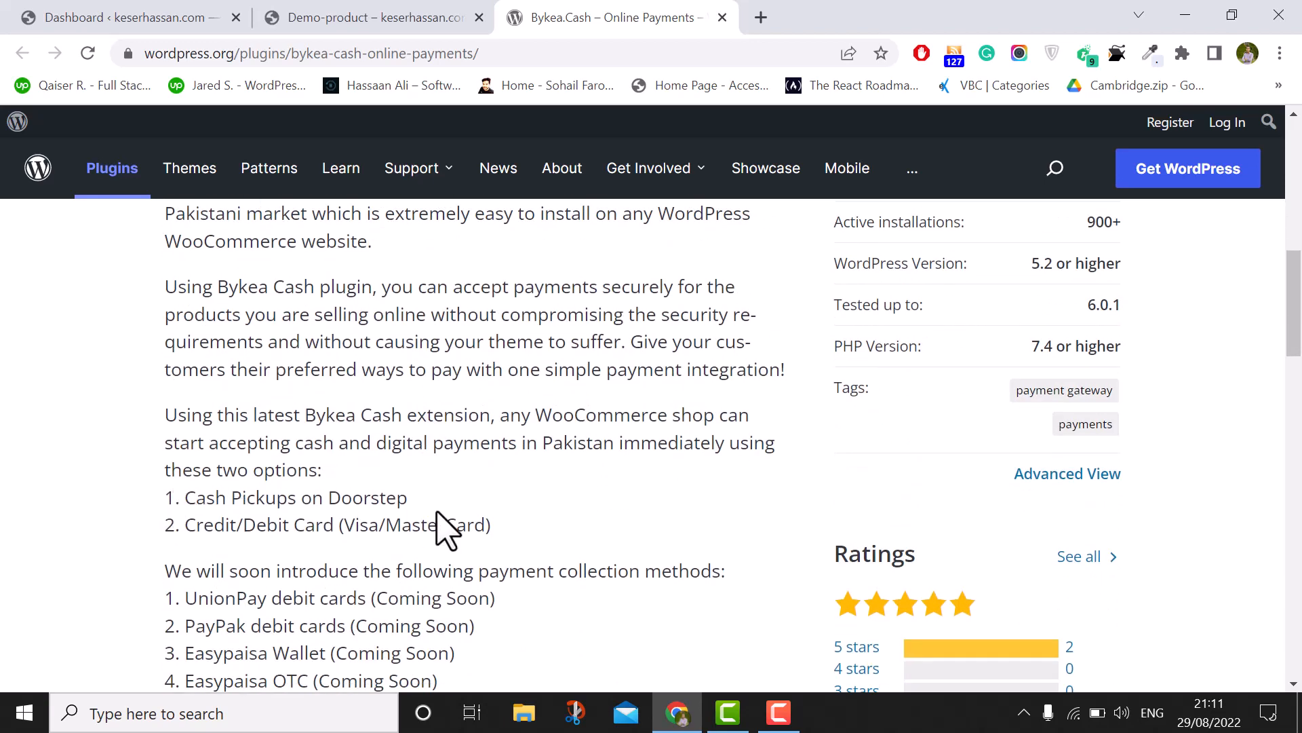
{"action": "left_click_drag", "start_coordinate": [511, 538], "coordinate": [160, 512]}
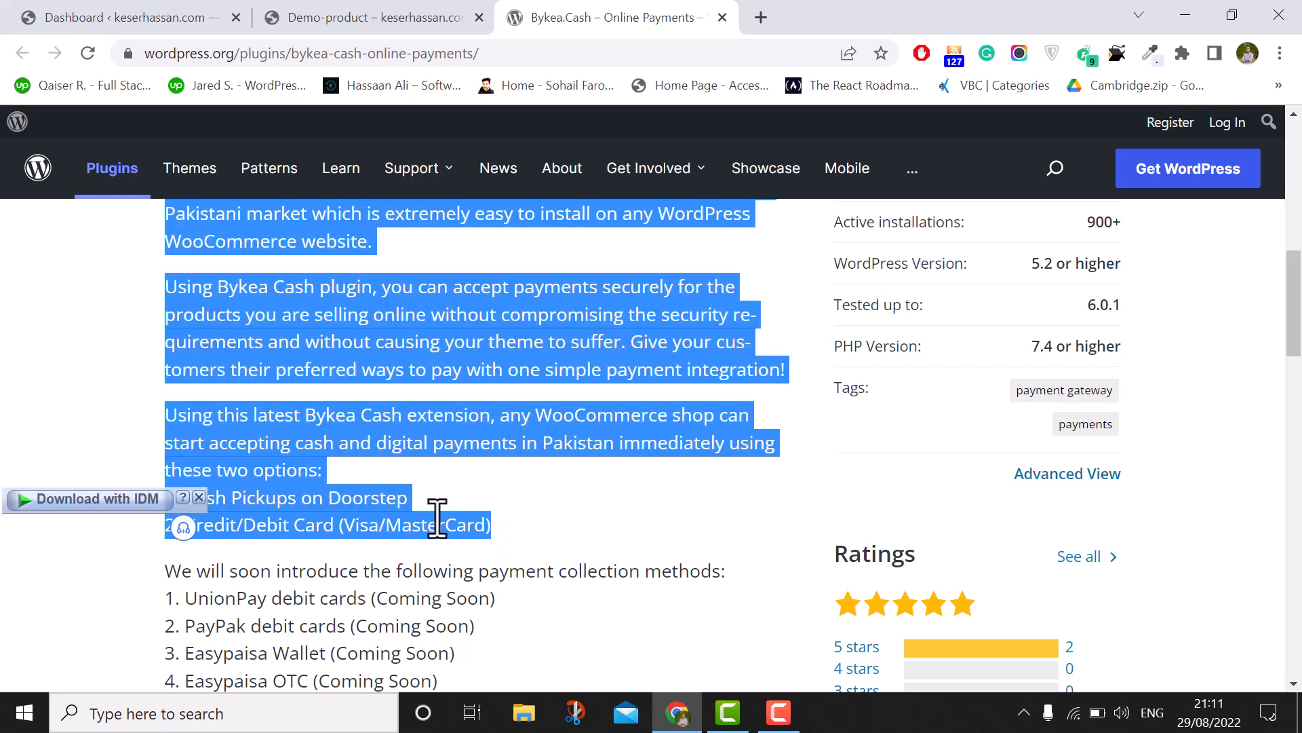
{"action": "left_click", "coordinate": [571, 529]}
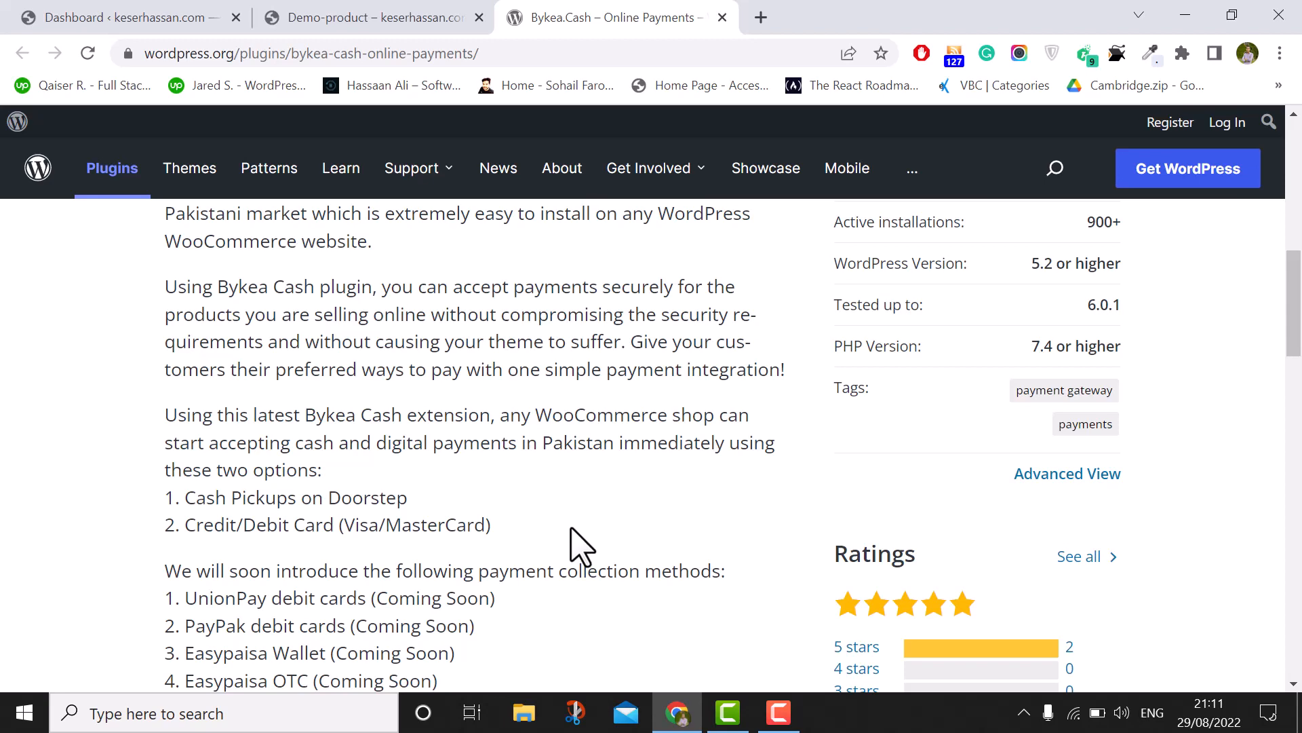
{"action": "scroll", "coordinate": [579, 537], "scroll_direction": "down", "scroll_amount": 3}
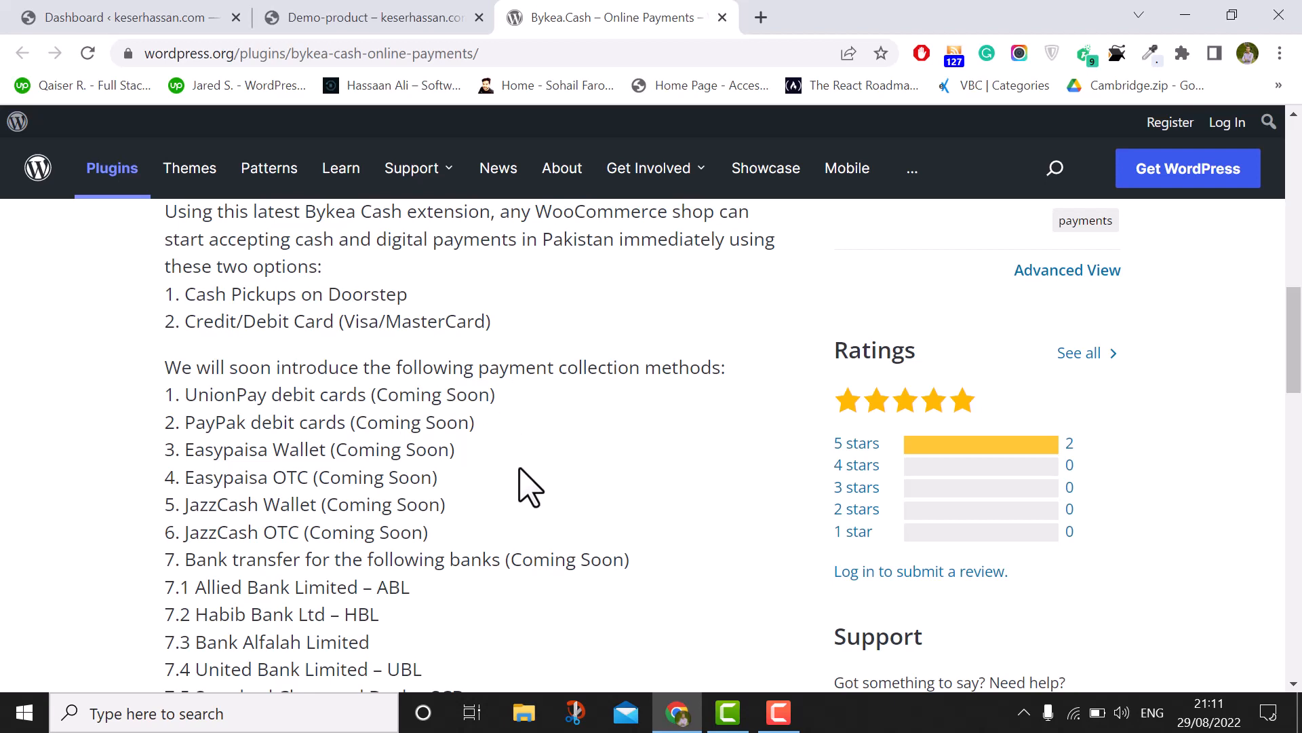
{"action": "scroll", "coordinate": [526, 492], "scroll_direction": "down", "scroll_amount": 1}
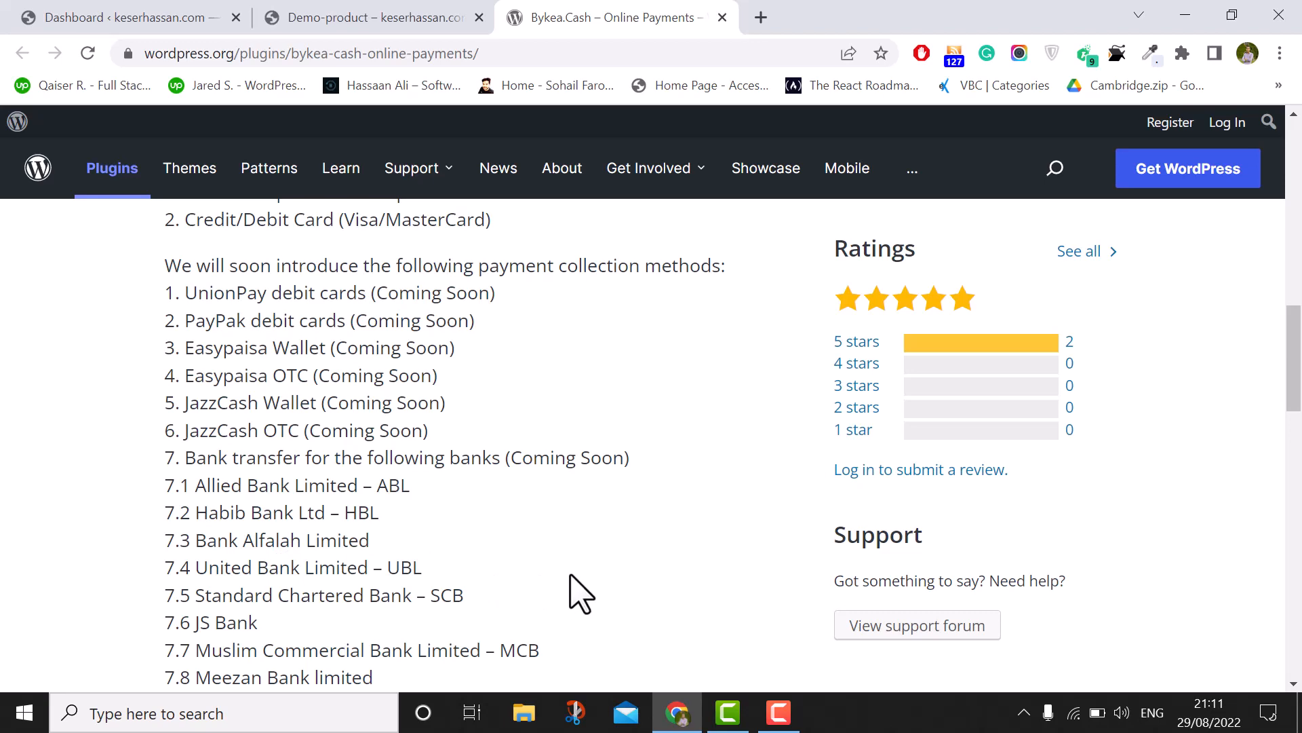
{"action": "scroll", "coordinate": [570, 595], "scroll_direction": "down", "scroll_amount": 4}
{"action": "scroll", "coordinate": [574, 576], "scroll_direction": "down", "scroll_amount": 8}
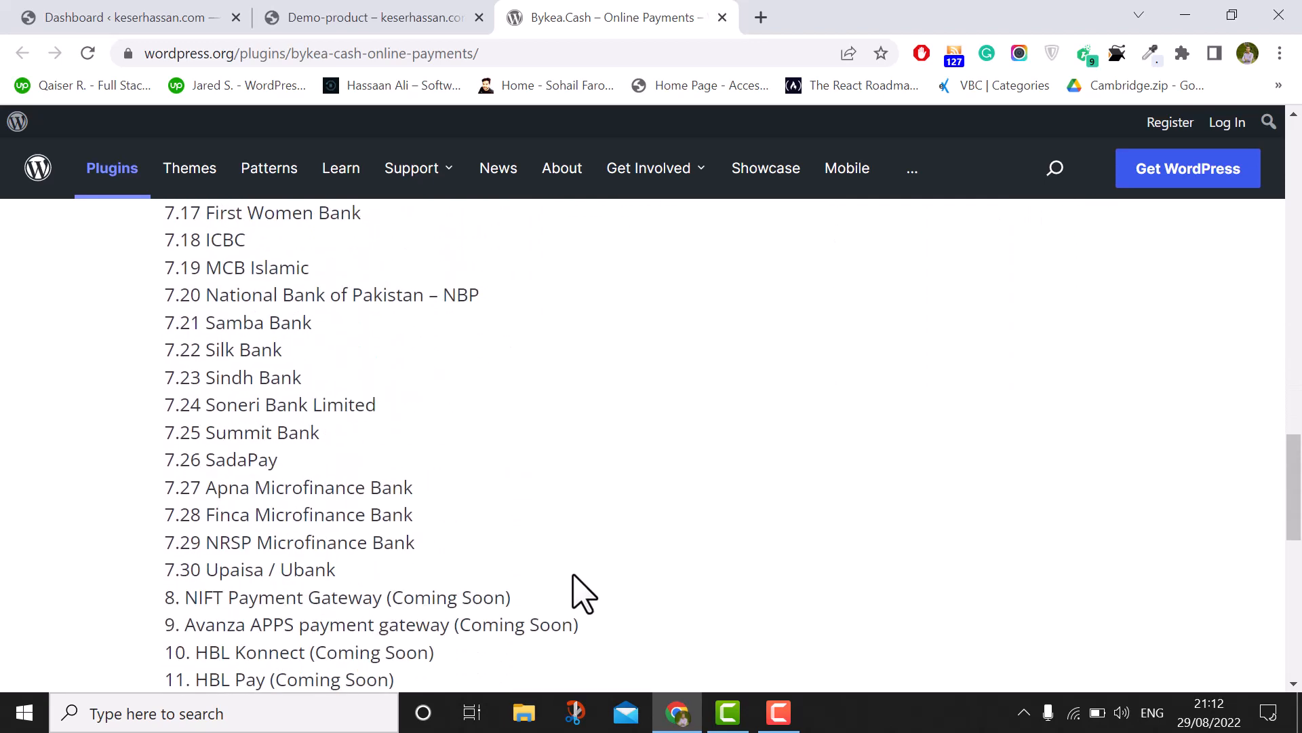
{"action": "scroll", "coordinate": [573, 593], "scroll_direction": "up", "scroll_amount": 20}
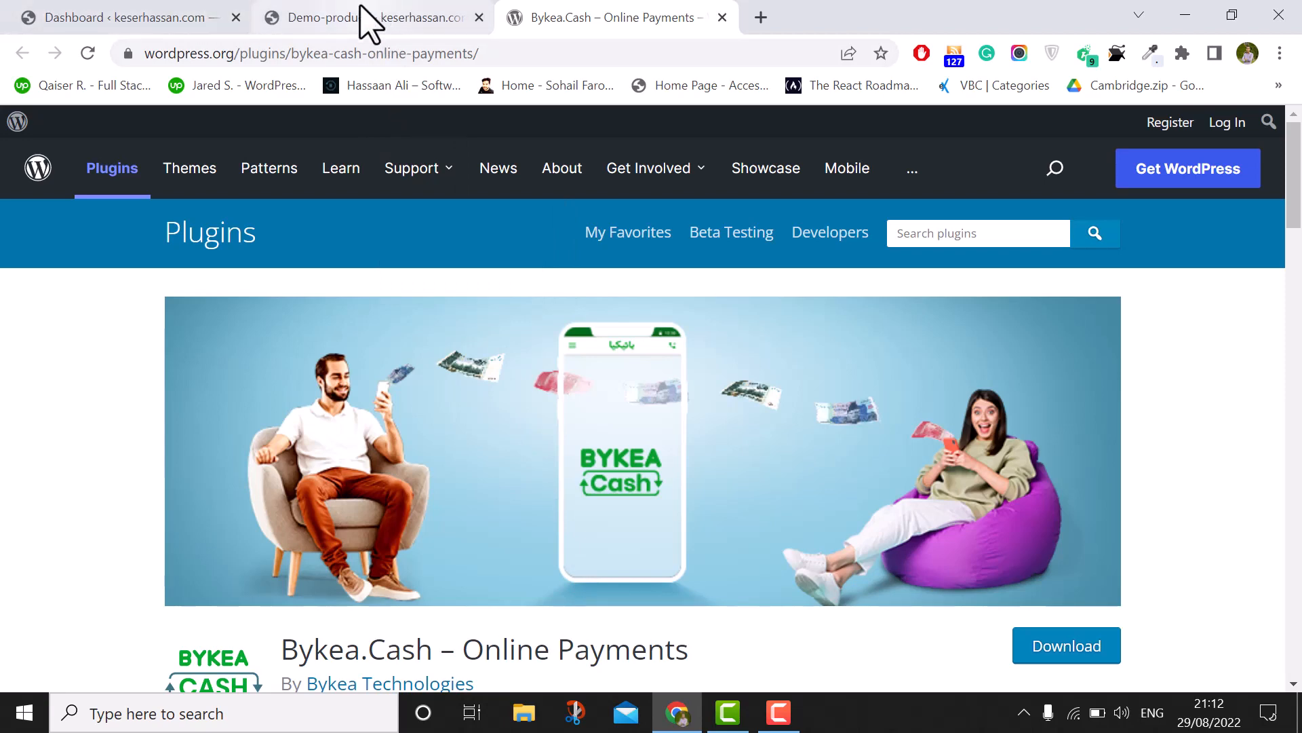
Look over the store's Demo-Product page, including its image, price and cart option.
{"action": "left_click", "coordinate": [382, 27]}
{"action": "scroll", "coordinate": [776, 378], "scroll_direction": "down", "scroll_amount": 4}
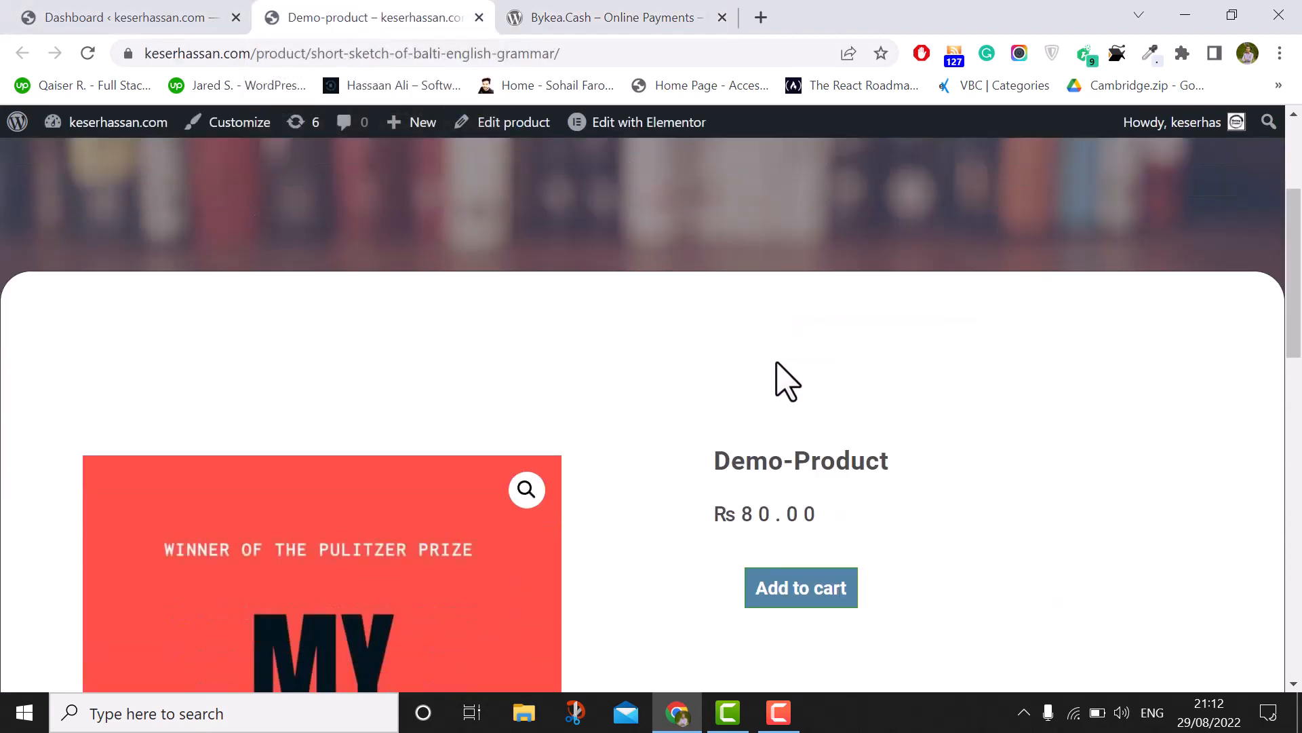
{"action": "scroll", "coordinate": [922, 350], "scroll_direction": "down", "scroll_amount": 3}
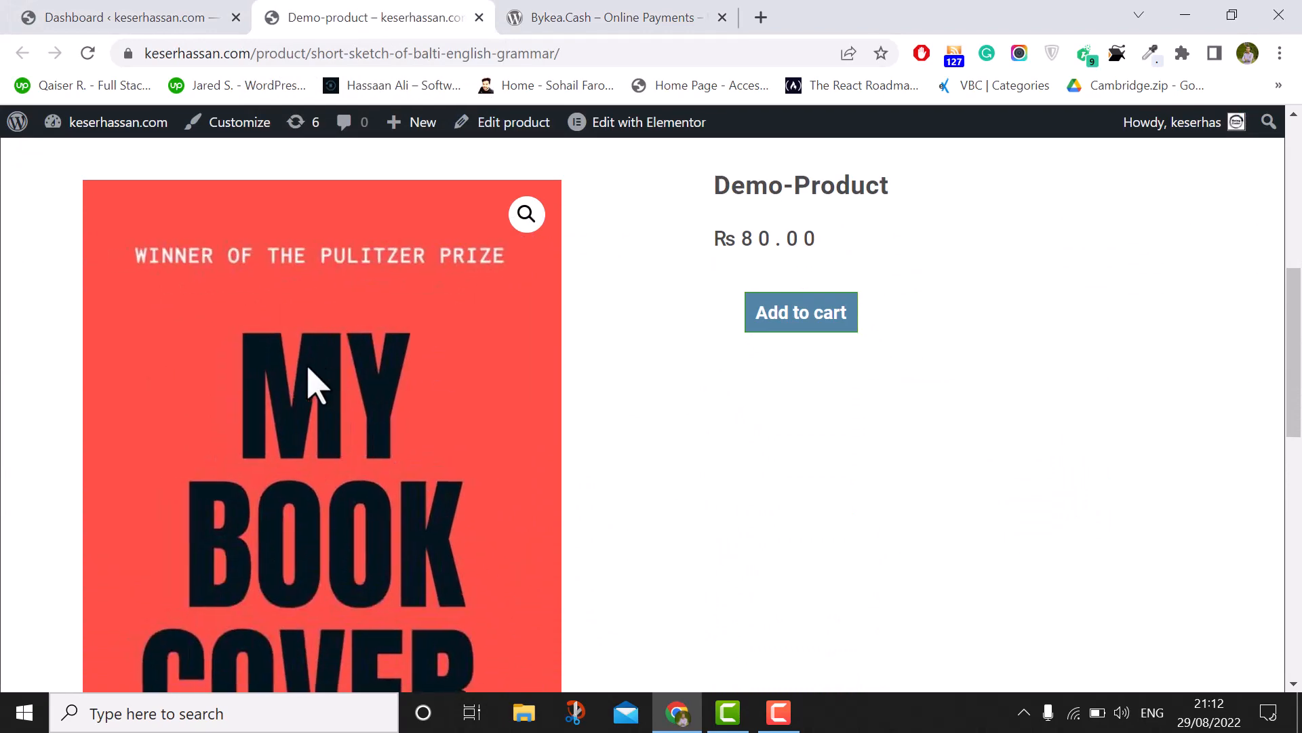
{"action": "scroll", "coordinate": [317, 379], "scroll_direction": "up", "scroll_amount": 7}
Go to the site's WordPress admin dashboard and open the page for adding new plugins.
{"action": "left_click", "coordinate": [221, 20]}
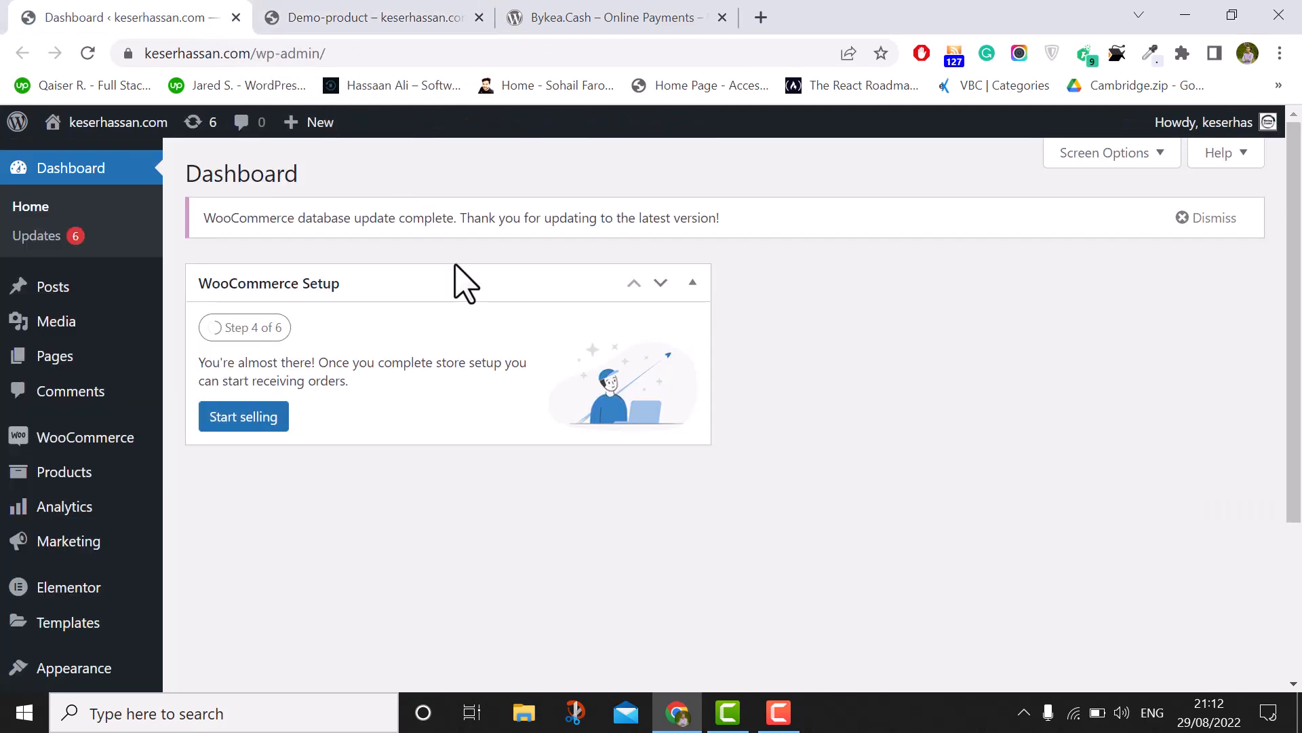
{"action": "left_click", "coordinate": [407, 53]}
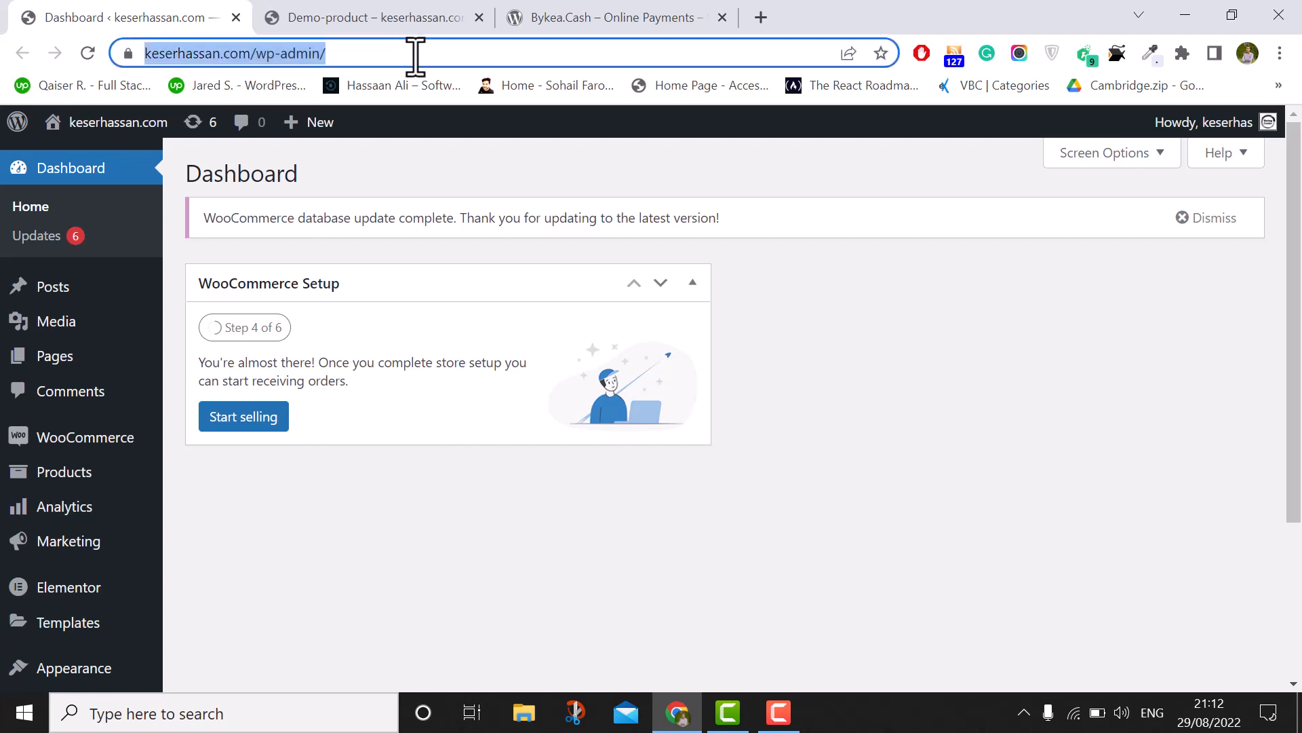
{"action": "left_click", "coordinate": [421, 53]}
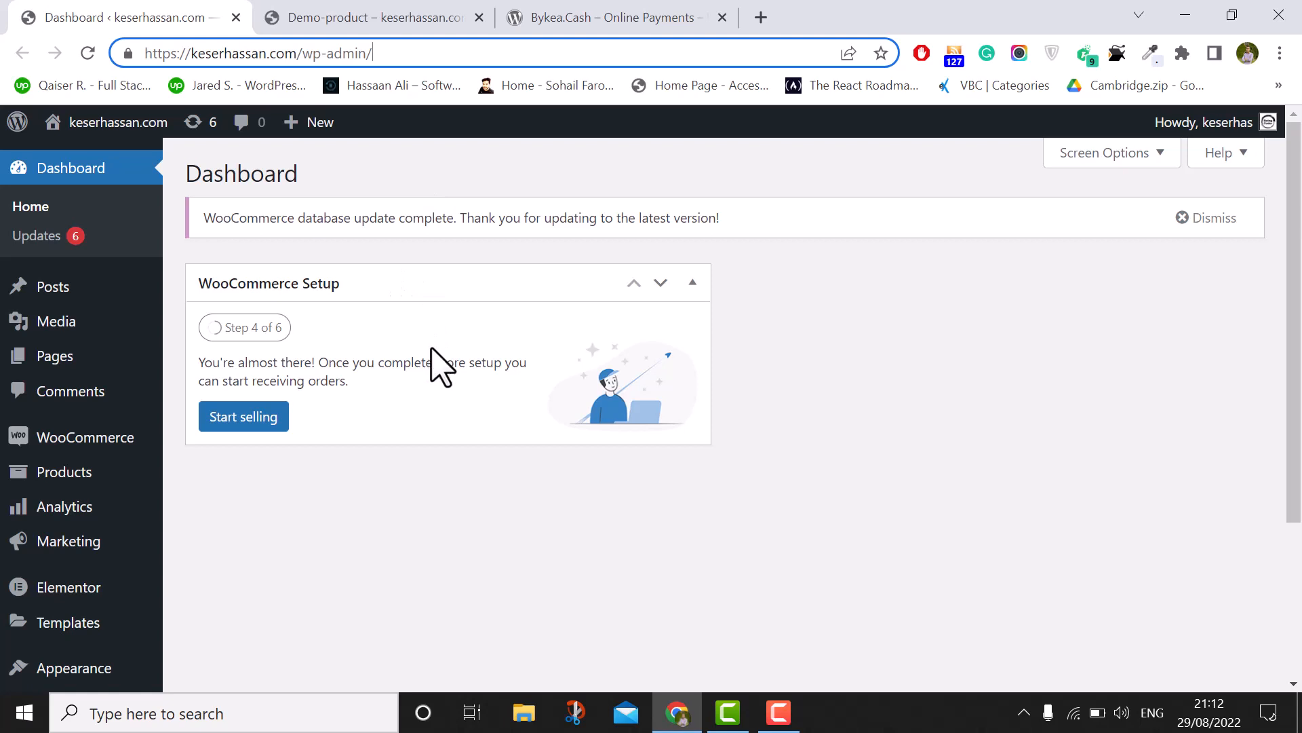
{"action": "scroll", "coordinate": [74, 548], "scroll_direction": "down", "scroll_amount": 3}
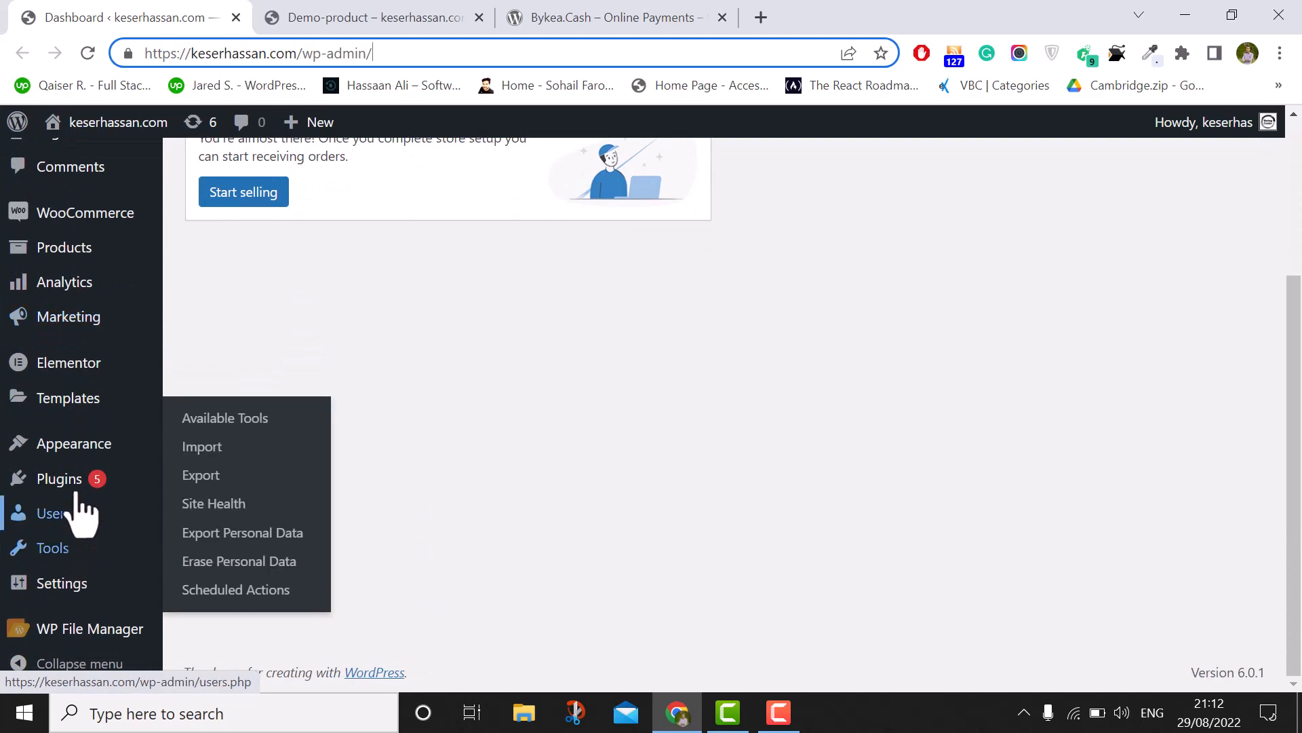
{"action": "mouse_move", "coordinate": [96, 484]}
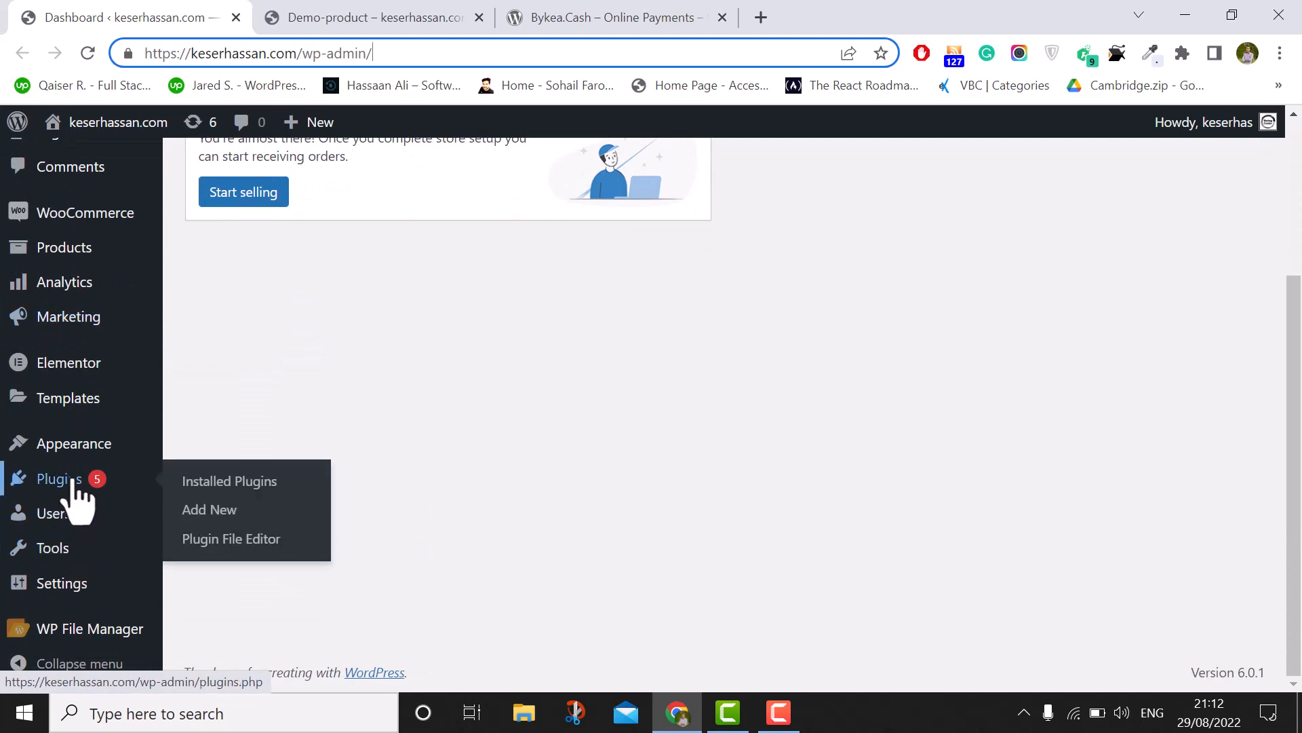
{"action": "left_click", "coordinate": [212, 516]}
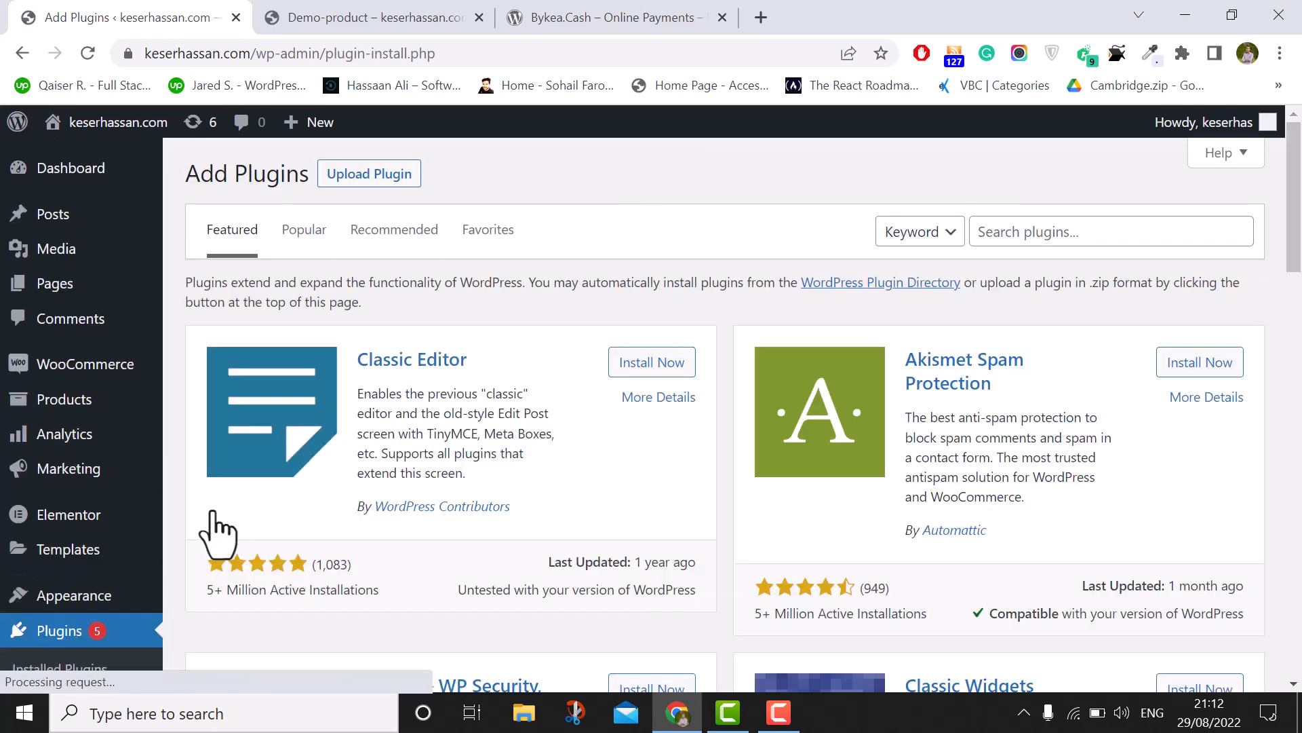
Search the plugin directory for "bykea cash".
{"action": "left_click", "coordinate": [1053, 231]}
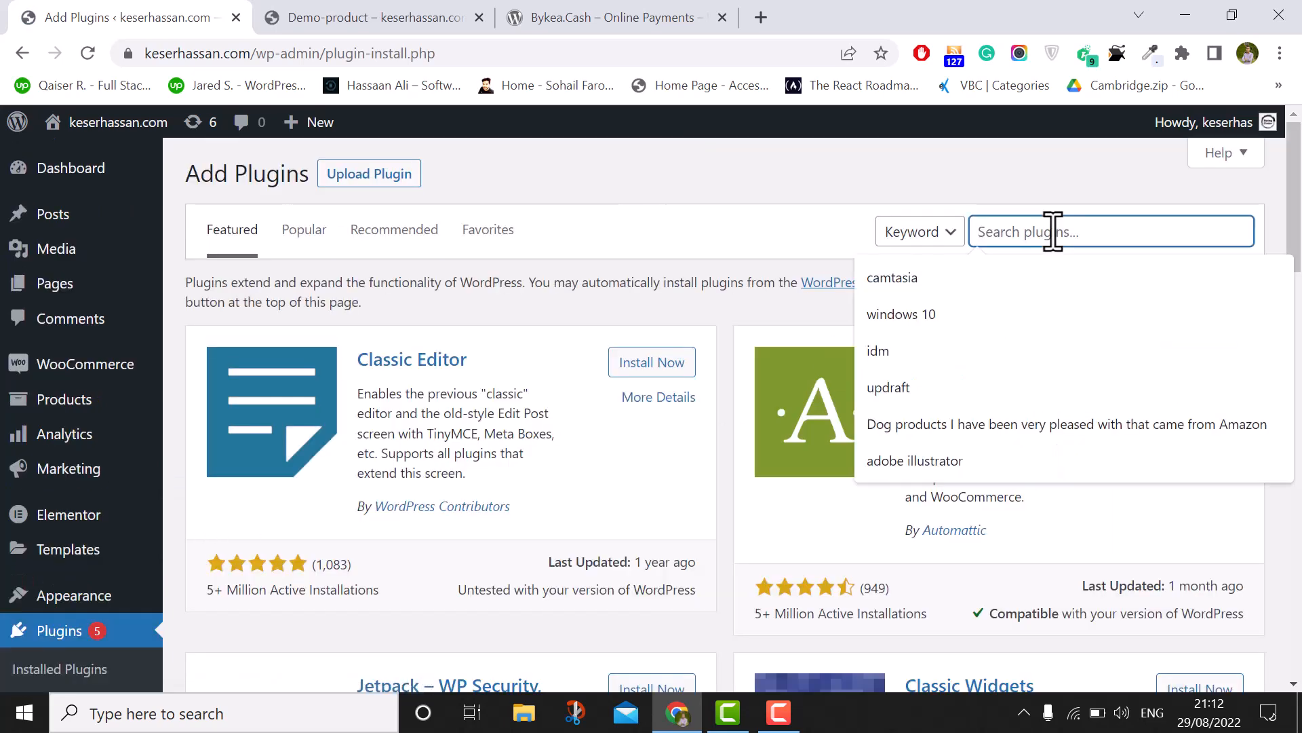
{"action": "type", "text": "by"}
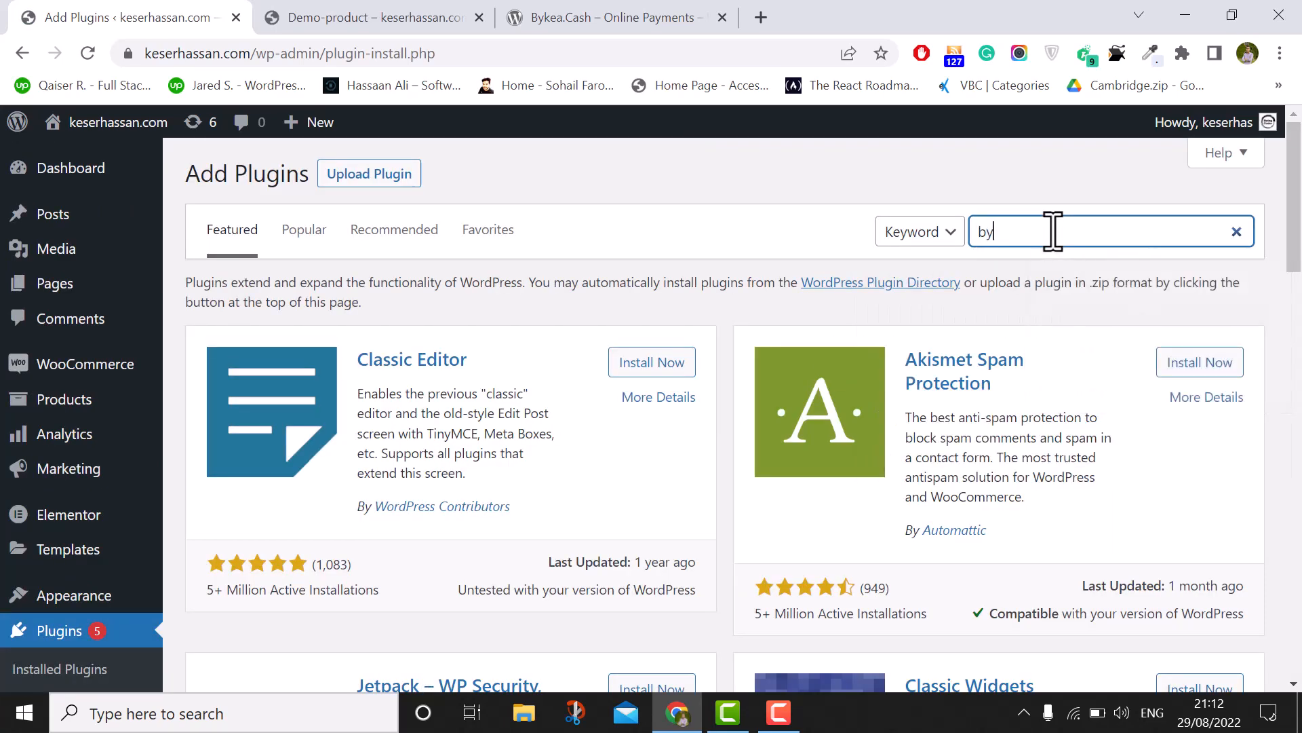
{"action": "type", "text": "kea cash"}
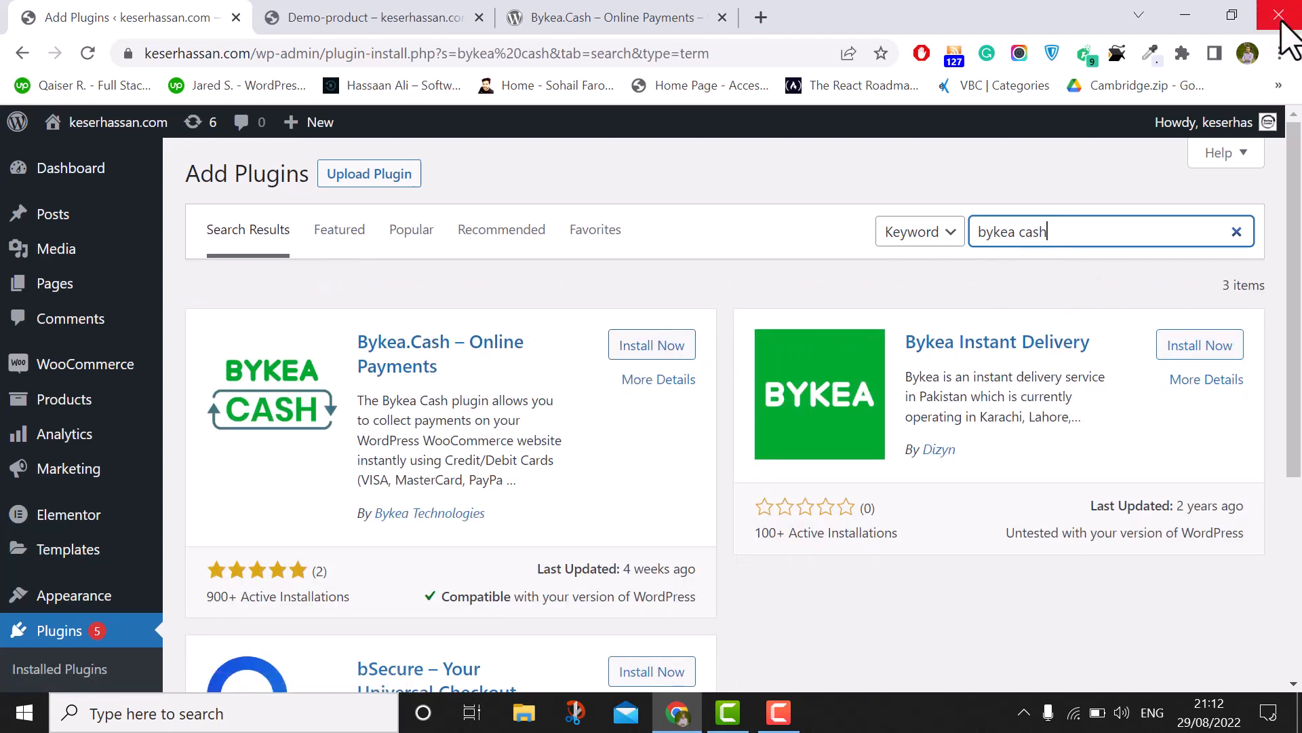
Install and activate the Bykea.Cash – Online Payments plugin, with the page zoomed to 110%.
{"action": "left_click", "coordinate": [1280, 53]}
{"action": "left_click", "coordinate": [1219, 242]}
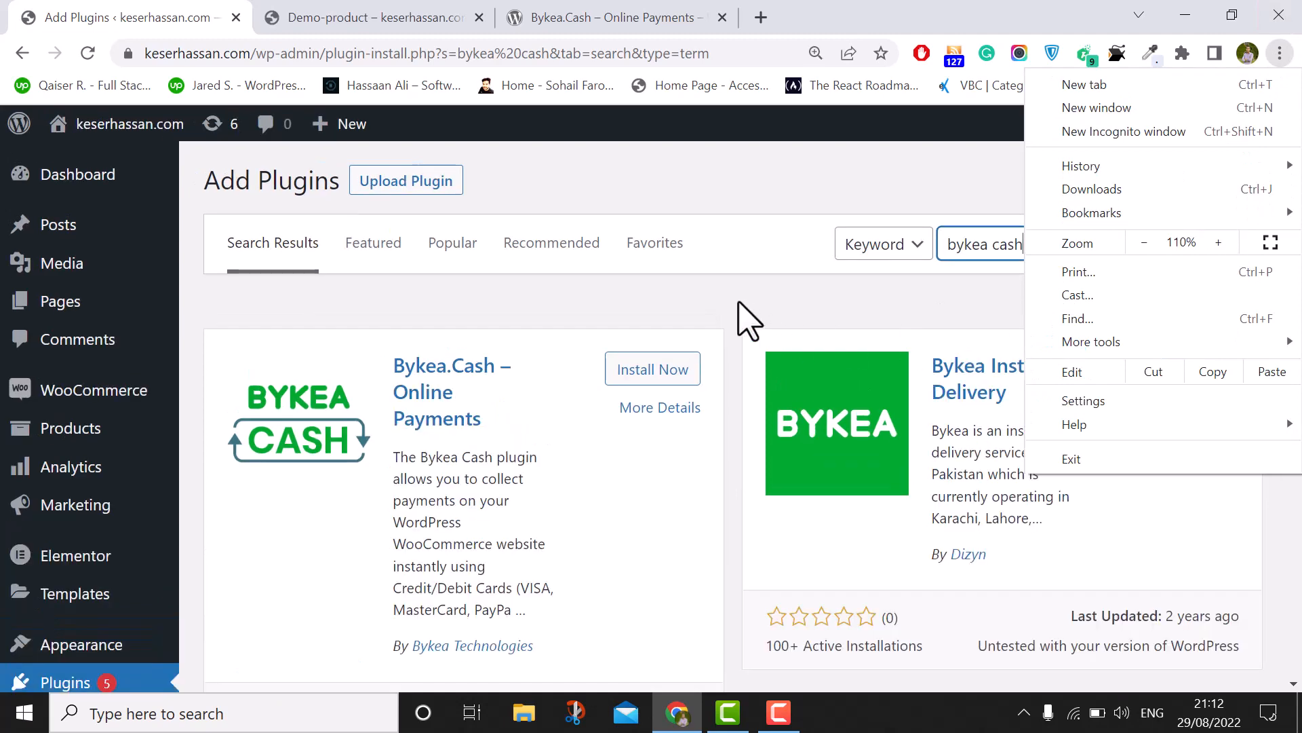
{"action": "left_click", "coordinate": [746, 319]}
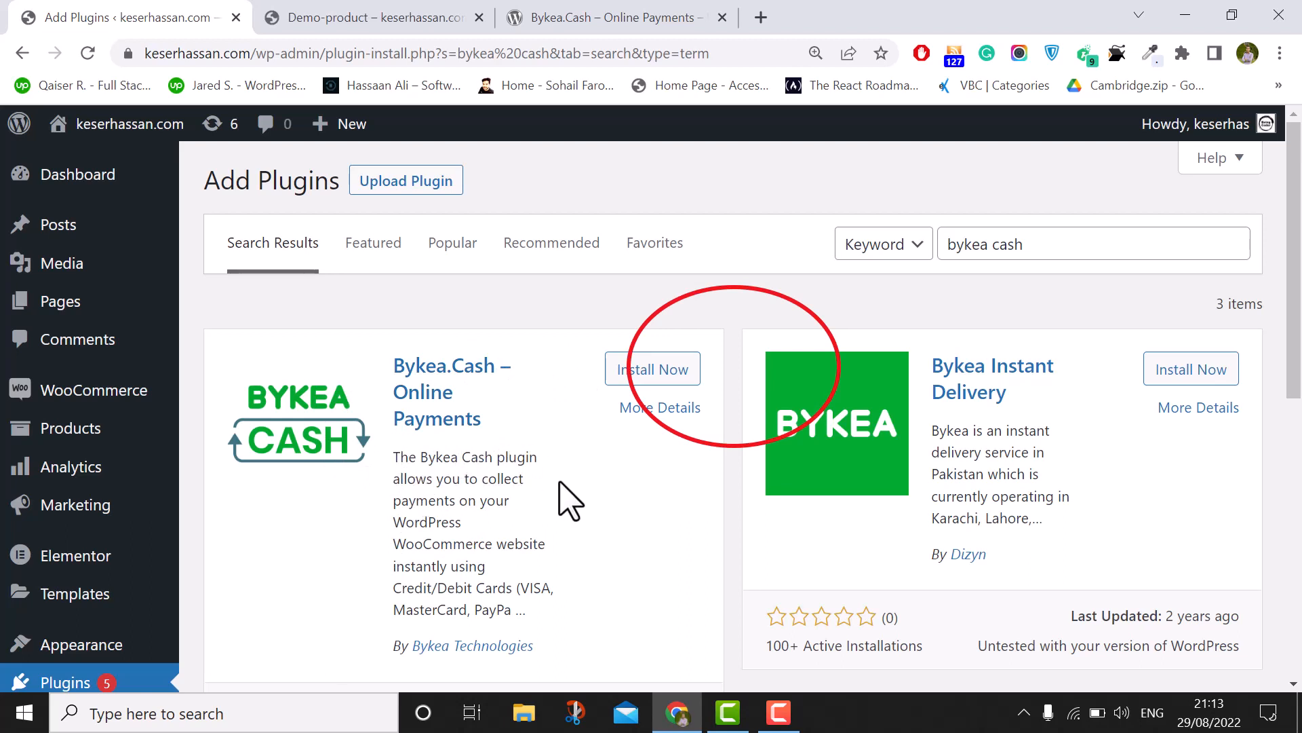
{"action": "left_click", "coordinate": [675, 380]}
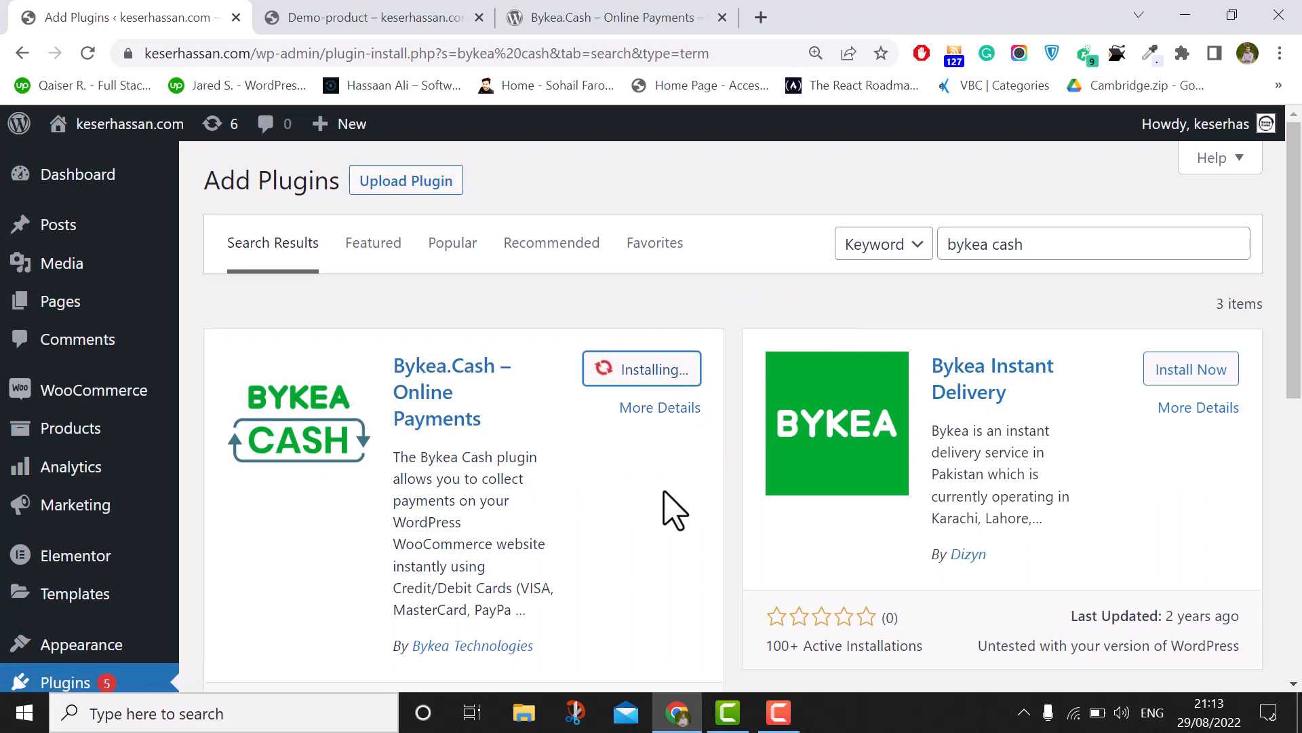
{"action": "left_click", "coordinate": [649, 378]}
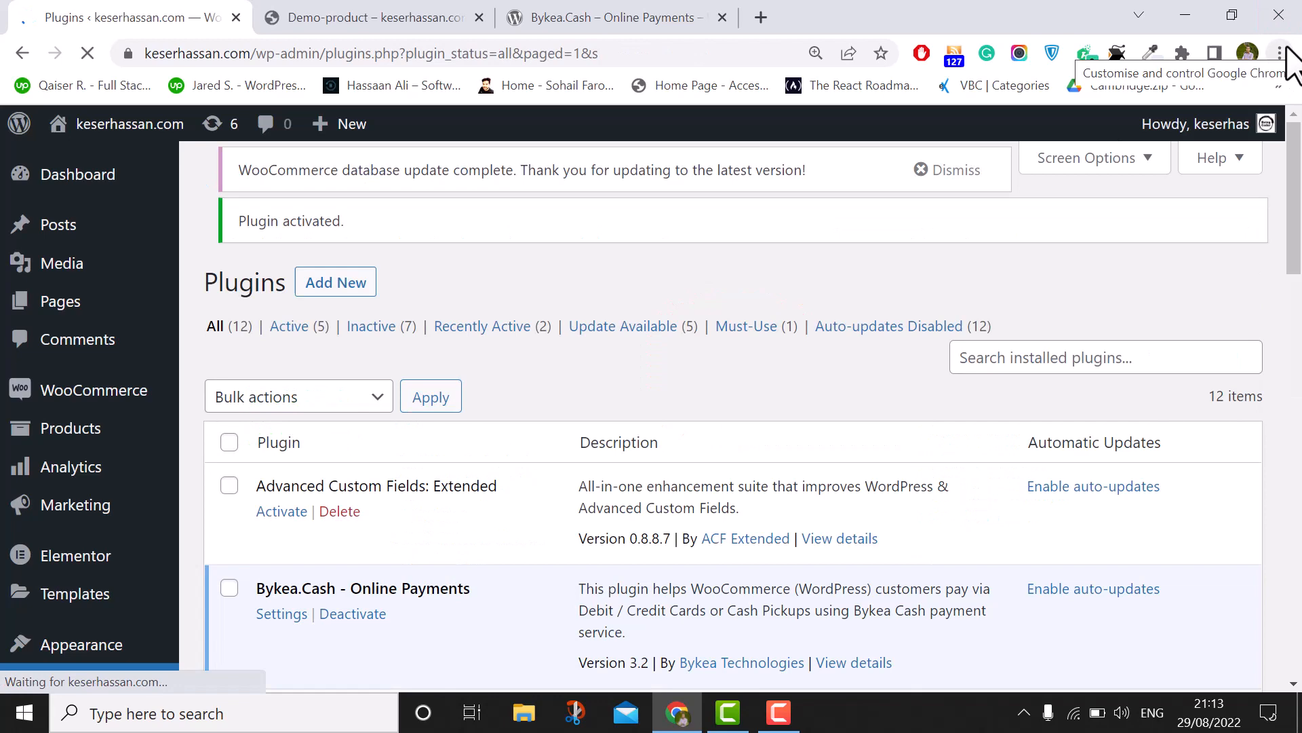
Reduce the browser zoom by one level and reload the installed plugins page.
{"action": "left_click", "coordinate": [1280, 53]}
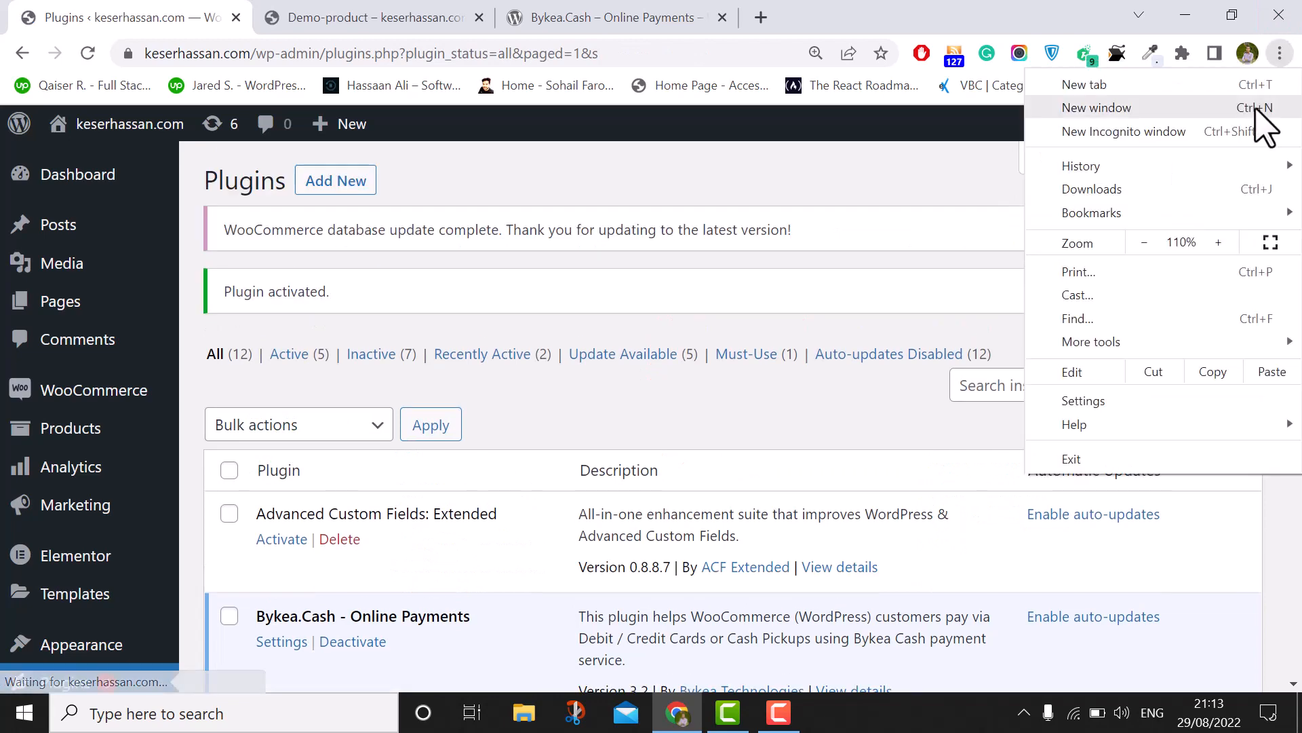
{"action": "left_click", "coordinate": [1145, 242]}
{"action": "left_click", "coordinate": [934, 346]}
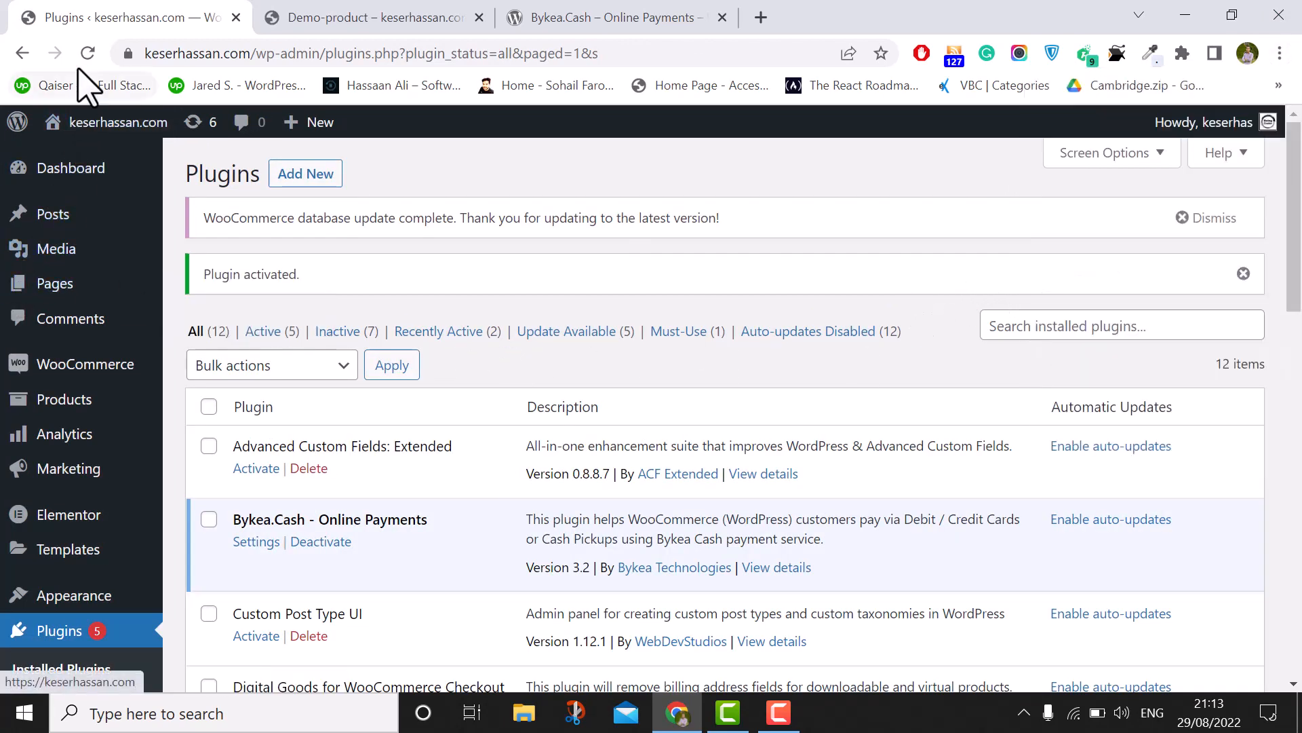
{"action": "left_click", "coordinate": [87, 53]}
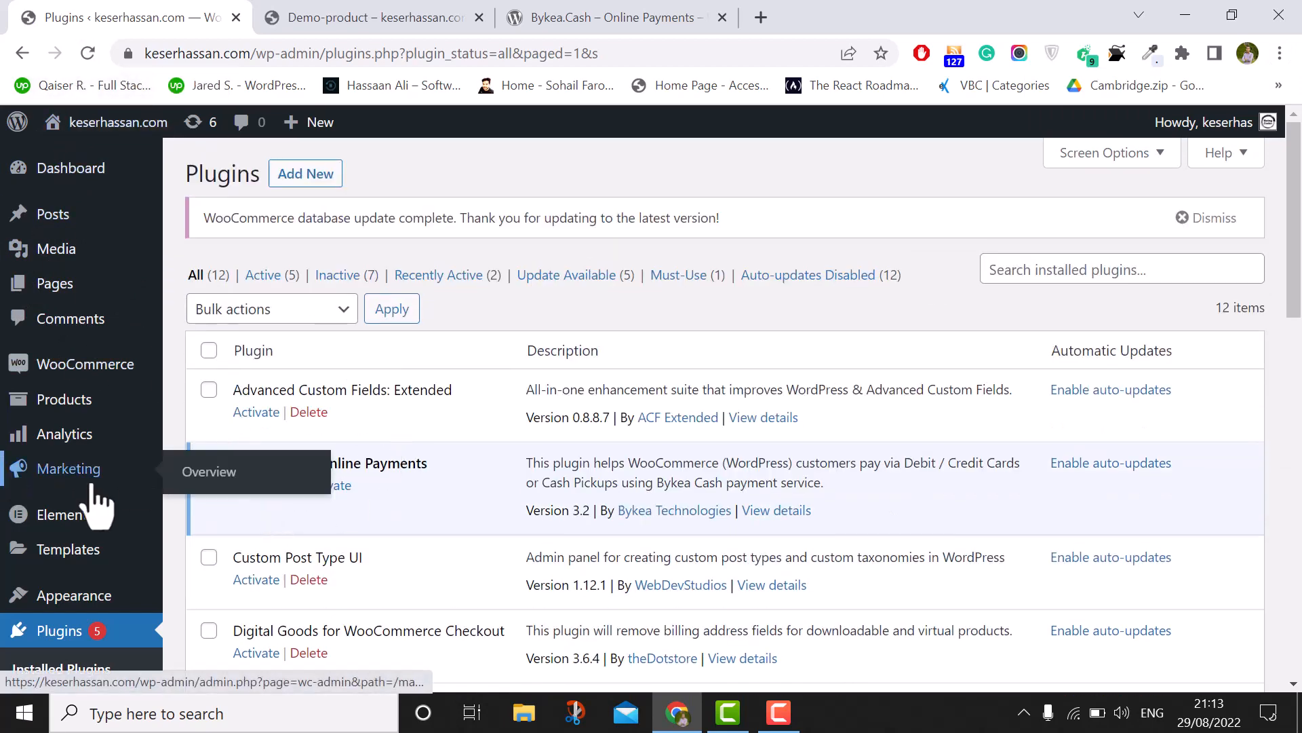
Open the Payments section of the WooCommerce settings and bring up the list of installed payment methods.
{"action": "scroll", "coordinate": [21, 500], "scroll_direction": "down", "scroll_amount": 5}
{"action": "scroll", "coordinate": [101, 483], "scroll_direction": "up", "scroll_amount": 3}
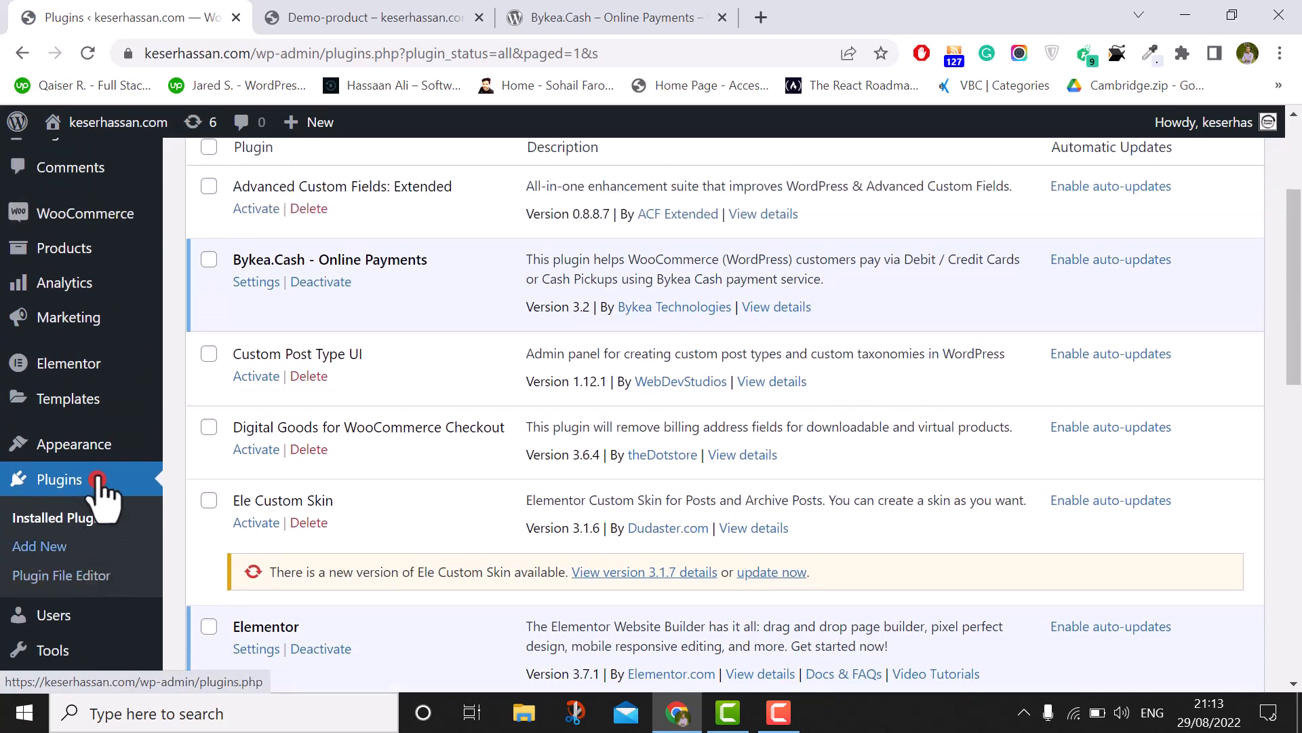
{"action": "mouse_move", "coordinate": [48, 324]}
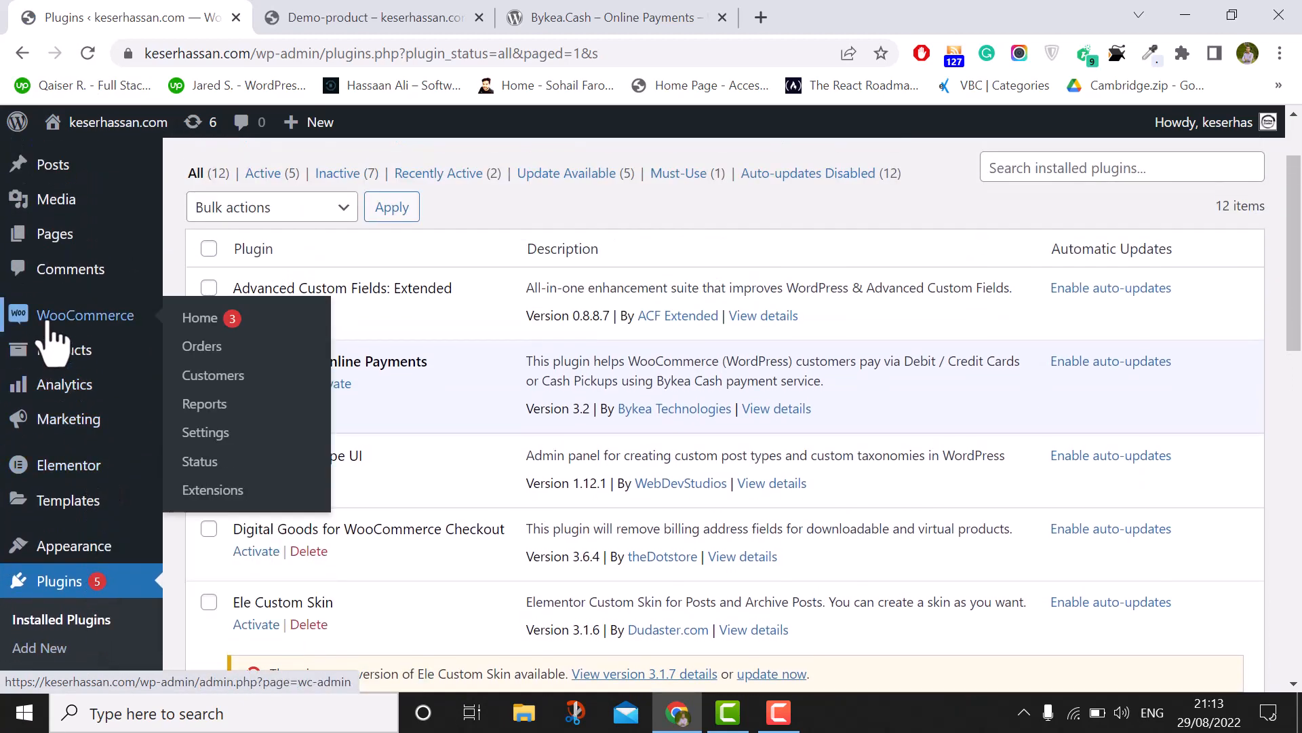
{"action": "left_click", "coordinate": [210, 438]}
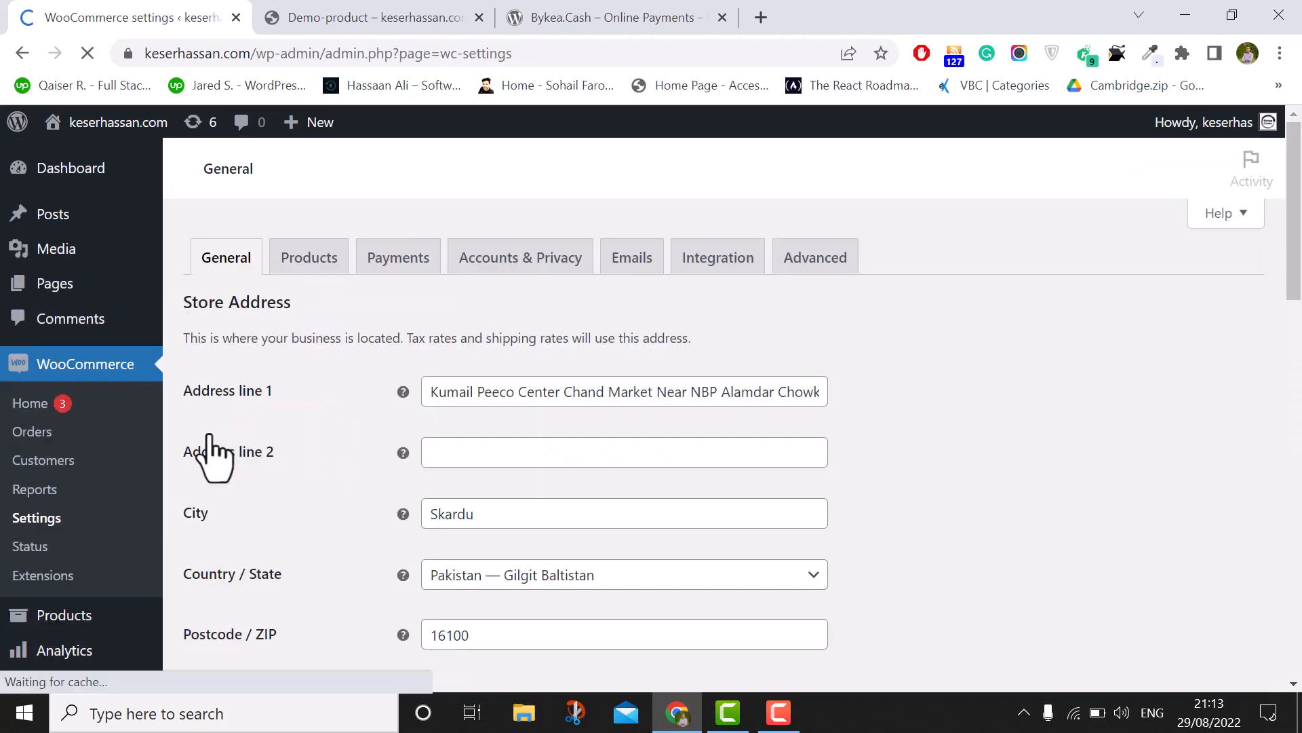
{"action": "scroll", "coordinate": [296, 378], "scroll_direction": "down", "scroll_amount": 2}
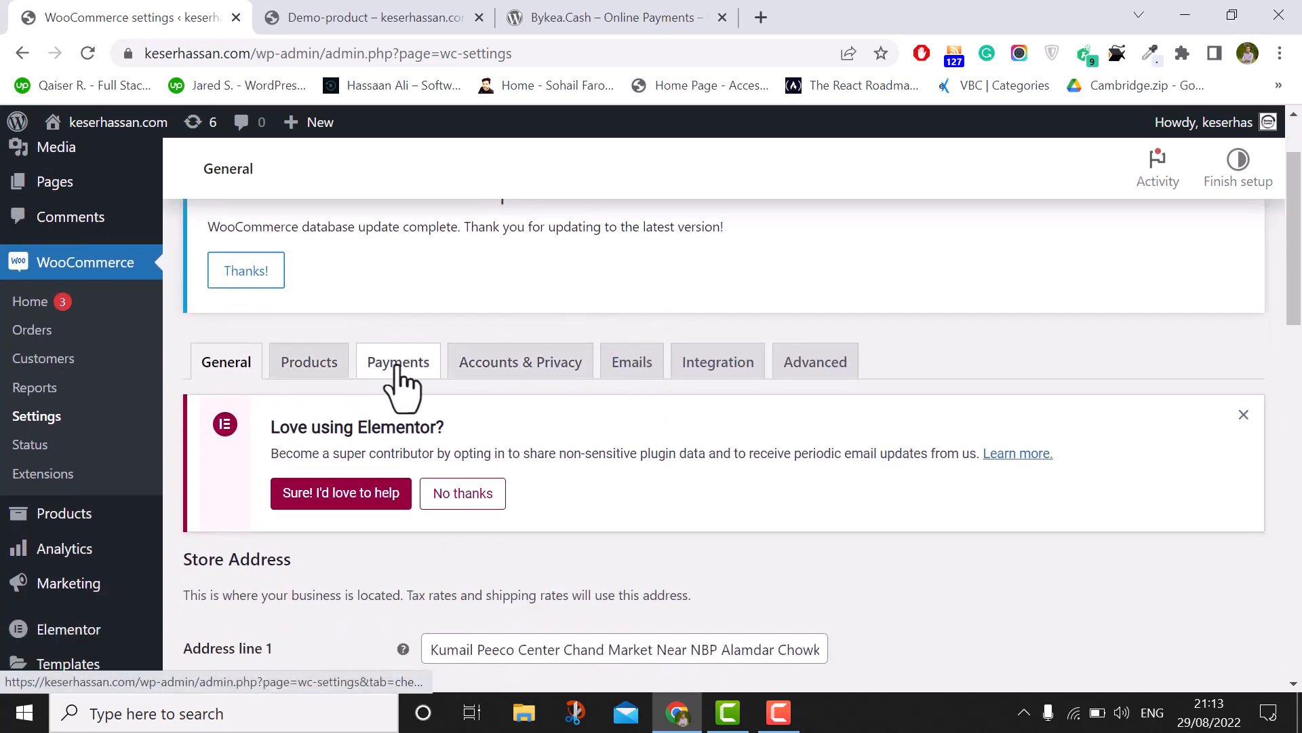
{"action": "scroll", "coordinate": [590, 352], "scroll_direction": "down", "scroll_amount": 2}
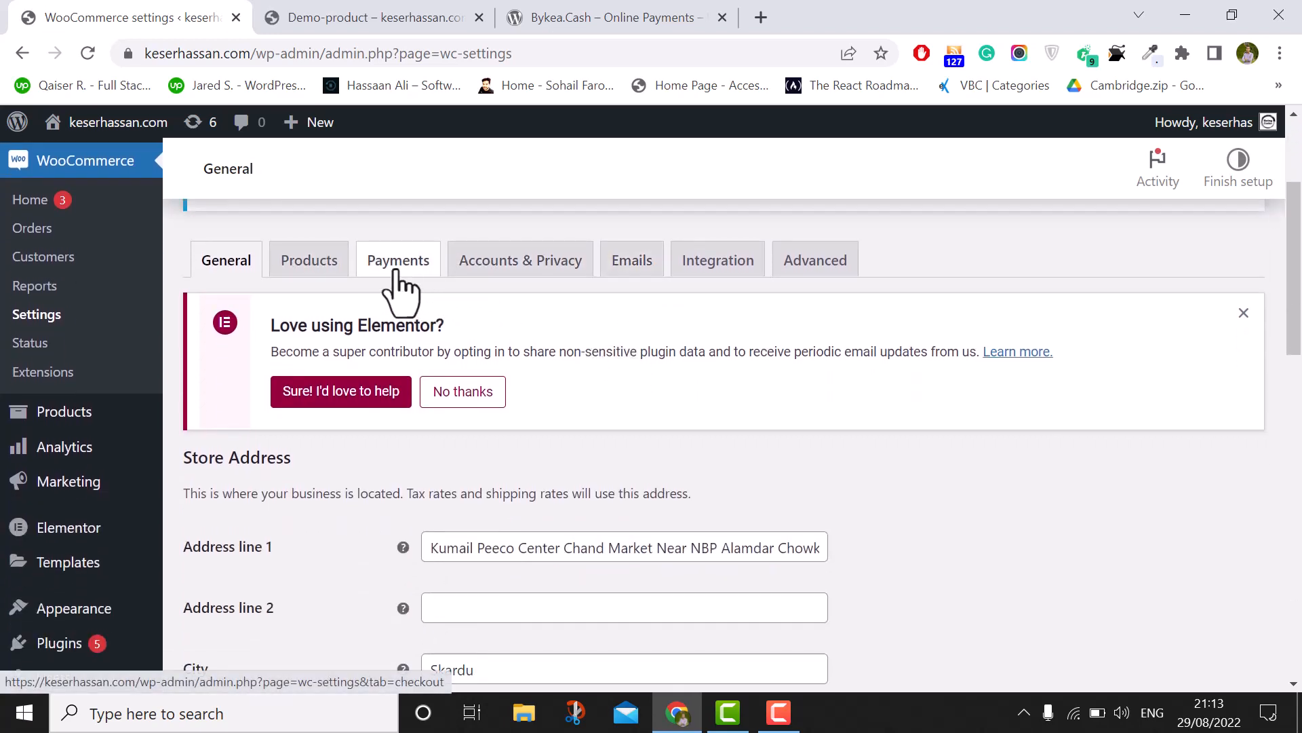
{"action": "scroll", "coordinate": [395, 271], "scroll_direction": "up", "scroll_amount": 2}
{"action": "left_click", "coordinate": [397, 370]}
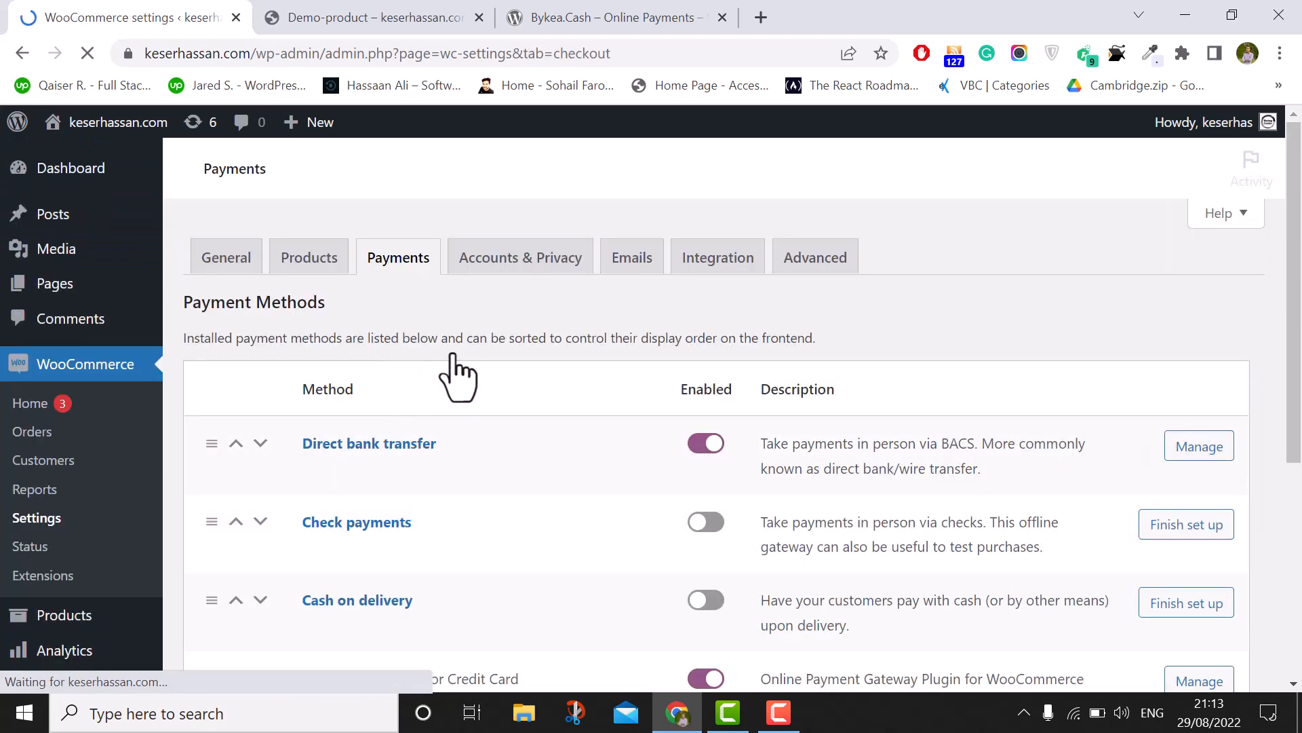
{"action": "scroll", "coordinate": [770, 340], "scroll_direction": "down", "scroll_amount": 6}
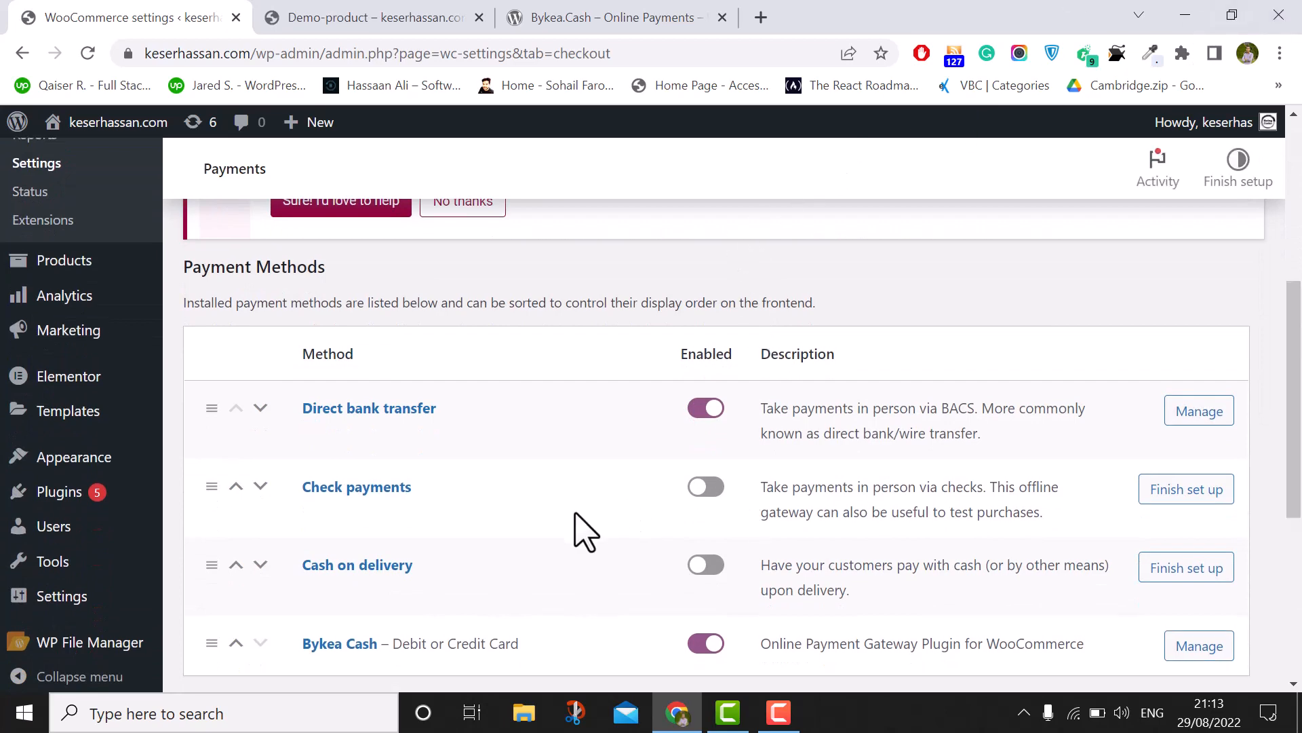
Switch the Bykea Cash payment method off and on again, and open its settings.
{"action": "scroll", "coordinate": [417, 543], "scroll_direction": "down", "scroll_amount": 3}
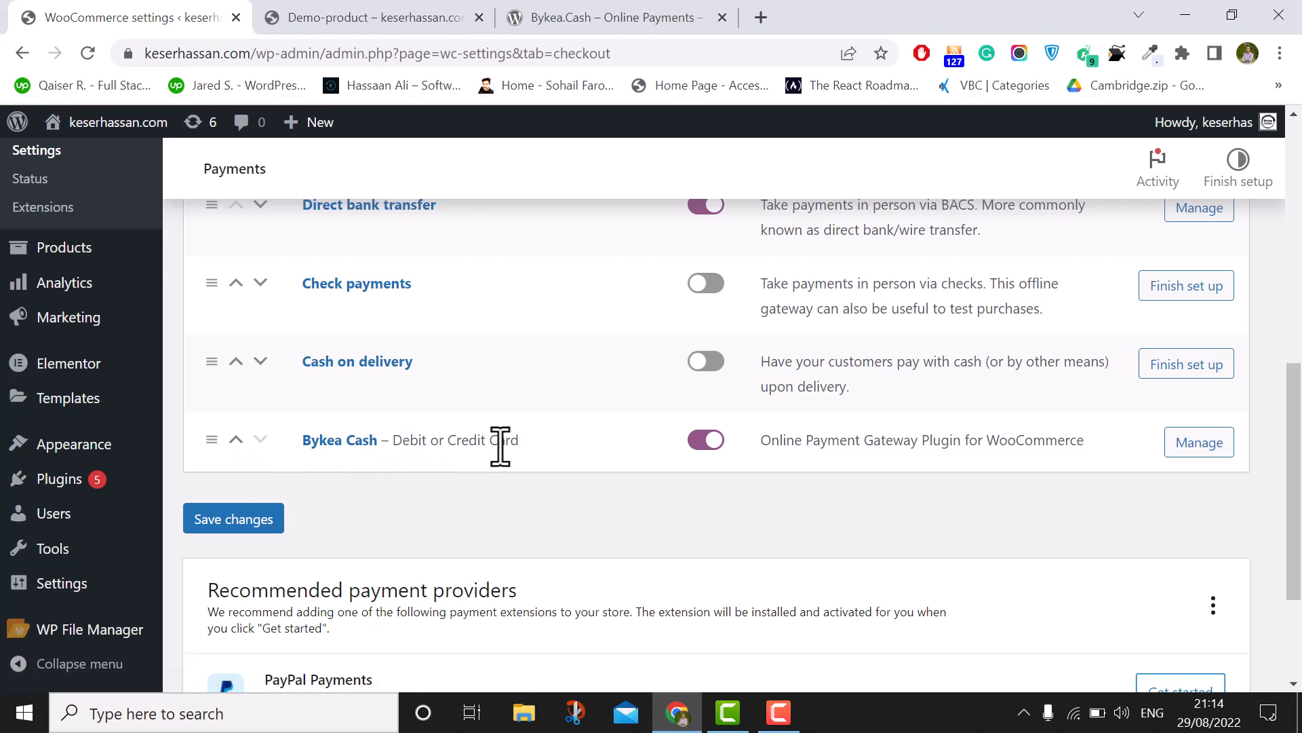
{"action": "left_click", "coordinate": [703, 451]}
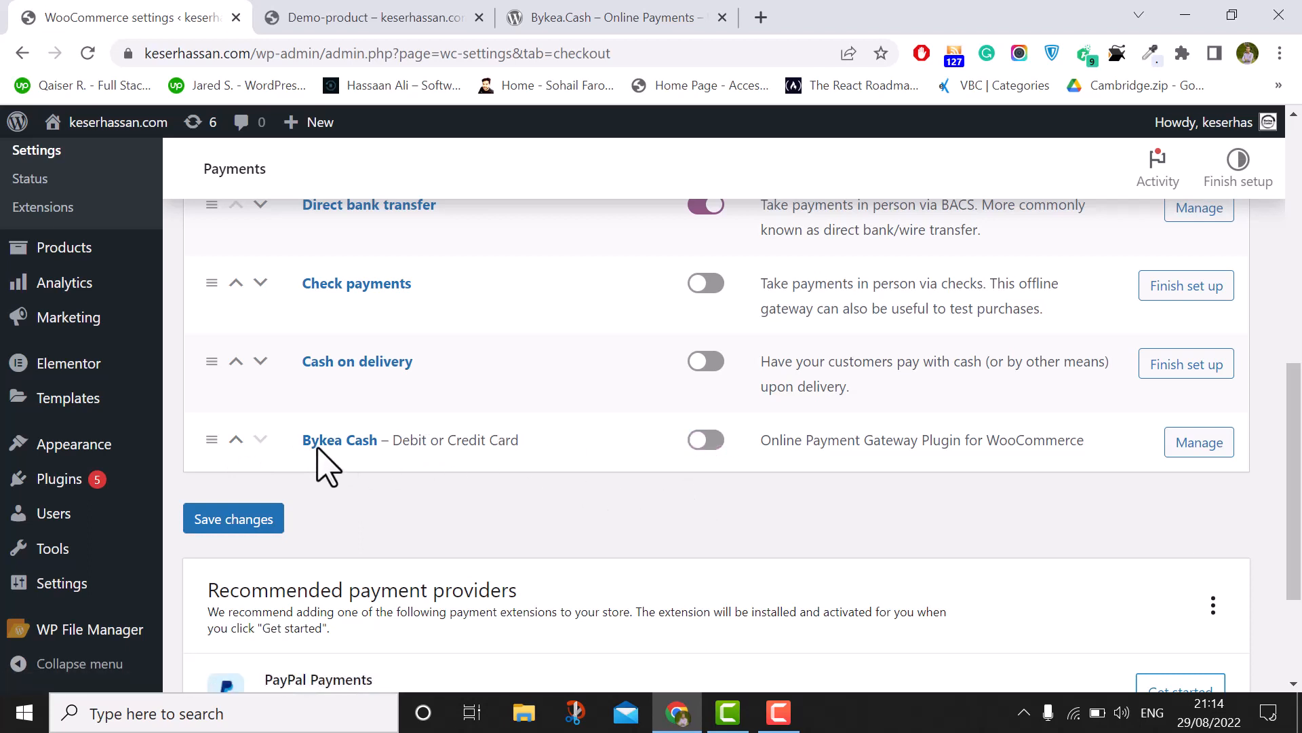
{"action": "left_click", "coordinate": [708, 442]}
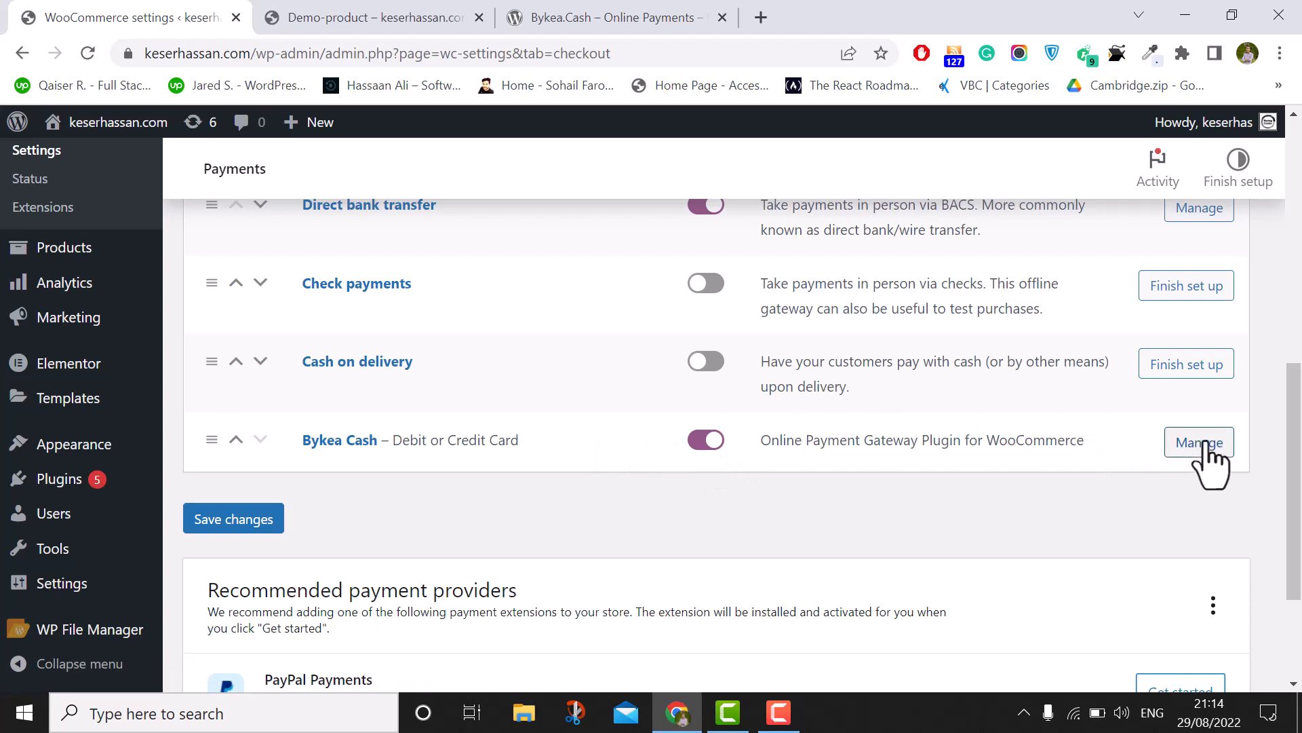
{"action": "left_click", "coordinate": [1204, 449]}
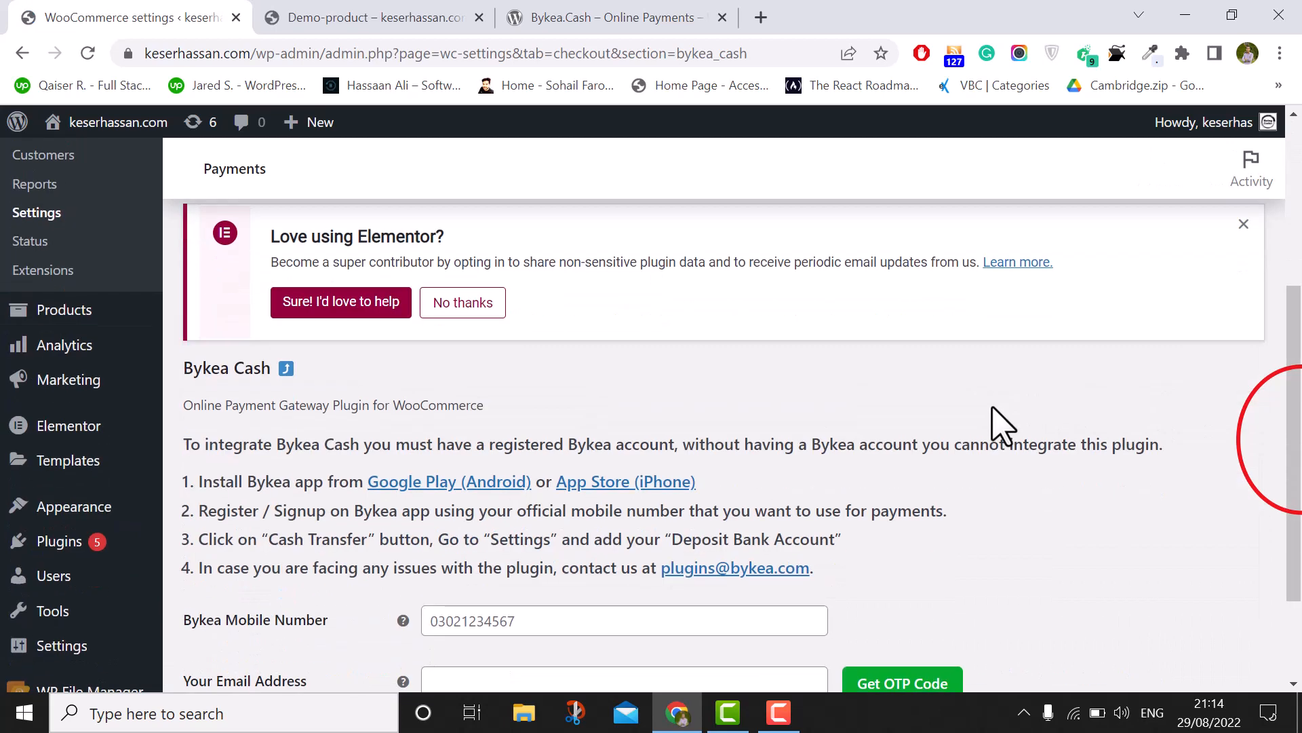
Read the Bykea Cash account requirements and integration instructions, and examine the mobile number and email fields.
{"action": "scroll", "coordinate": [1002, 424], "scroll_direction": "down", "scroll_amount": 4}
{"action": "scroll", "coordinate": [1000, 425], "scroll_direction": "down", "scroll_amount": 2}
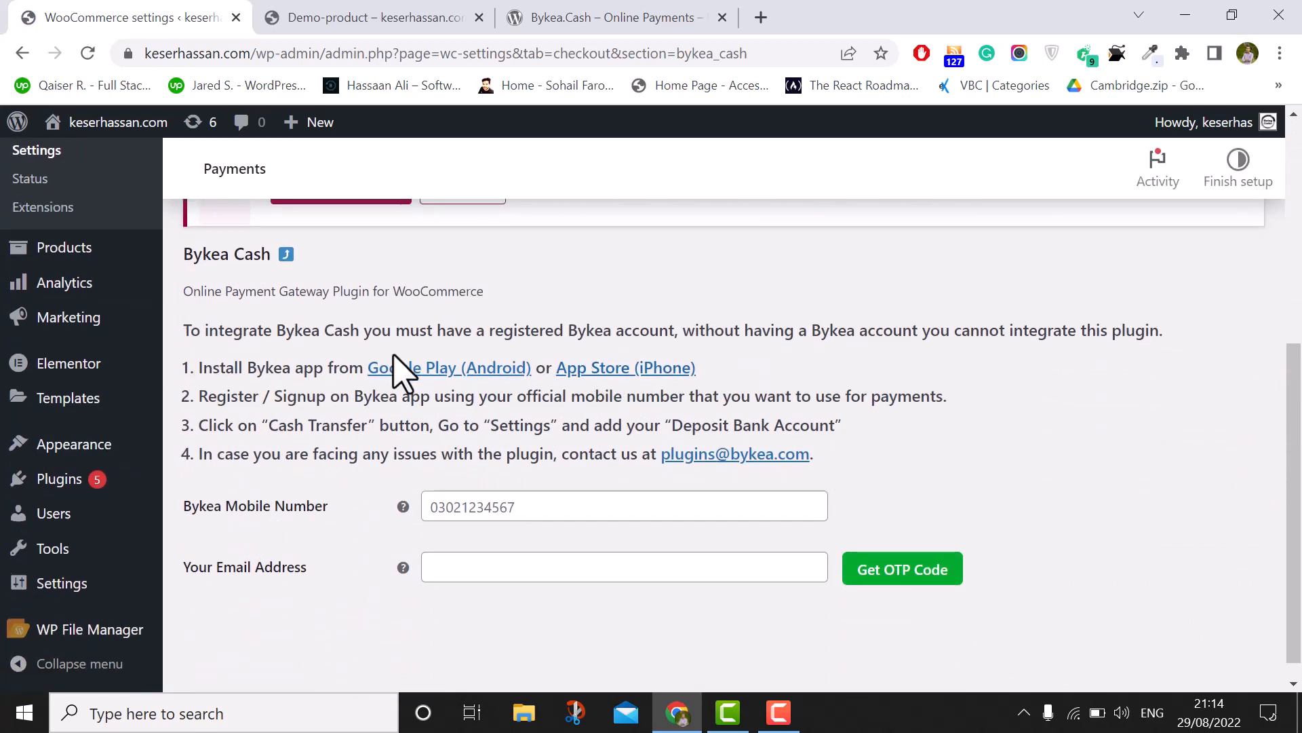
{"action": "left_click_drag", "start_coordinate": [188, 330], "coordinate": [841, 429]}
{"action": "left_click", "coordinate": [948, 480]}
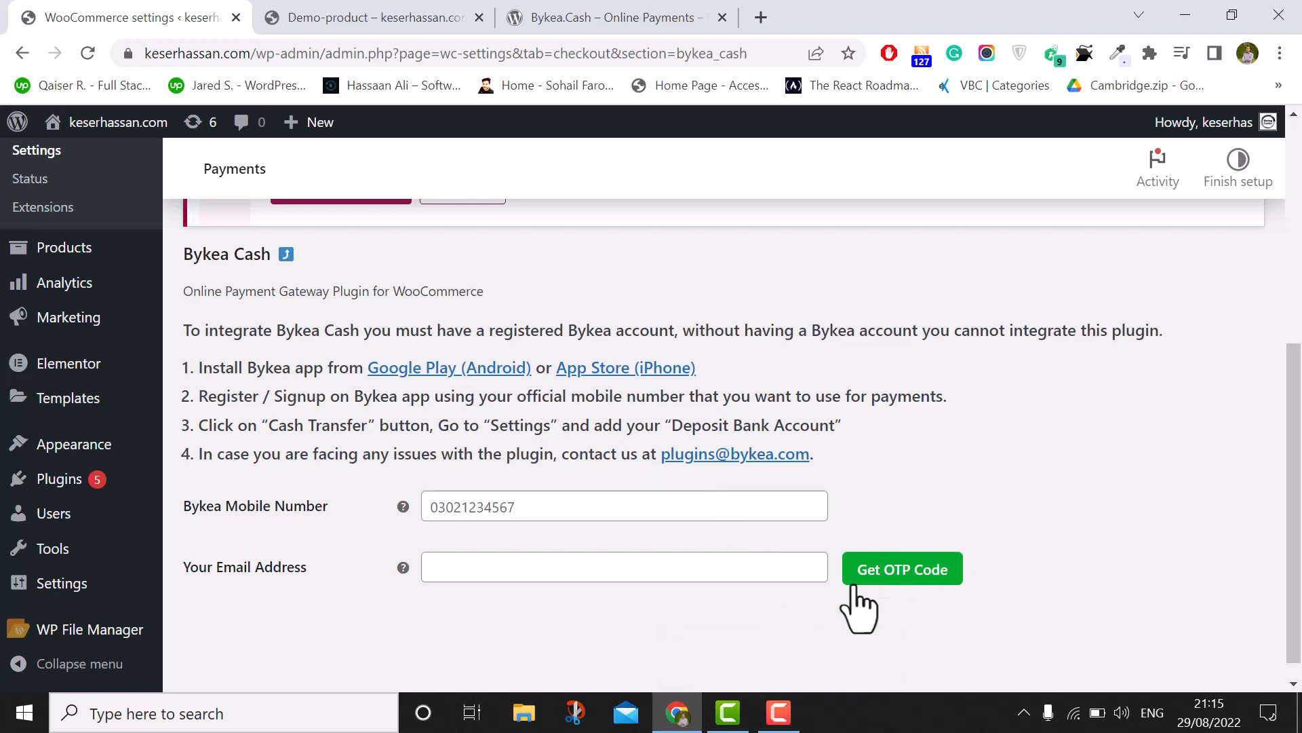
{"action": "mouse_move", "coordinate": [781, 718]}
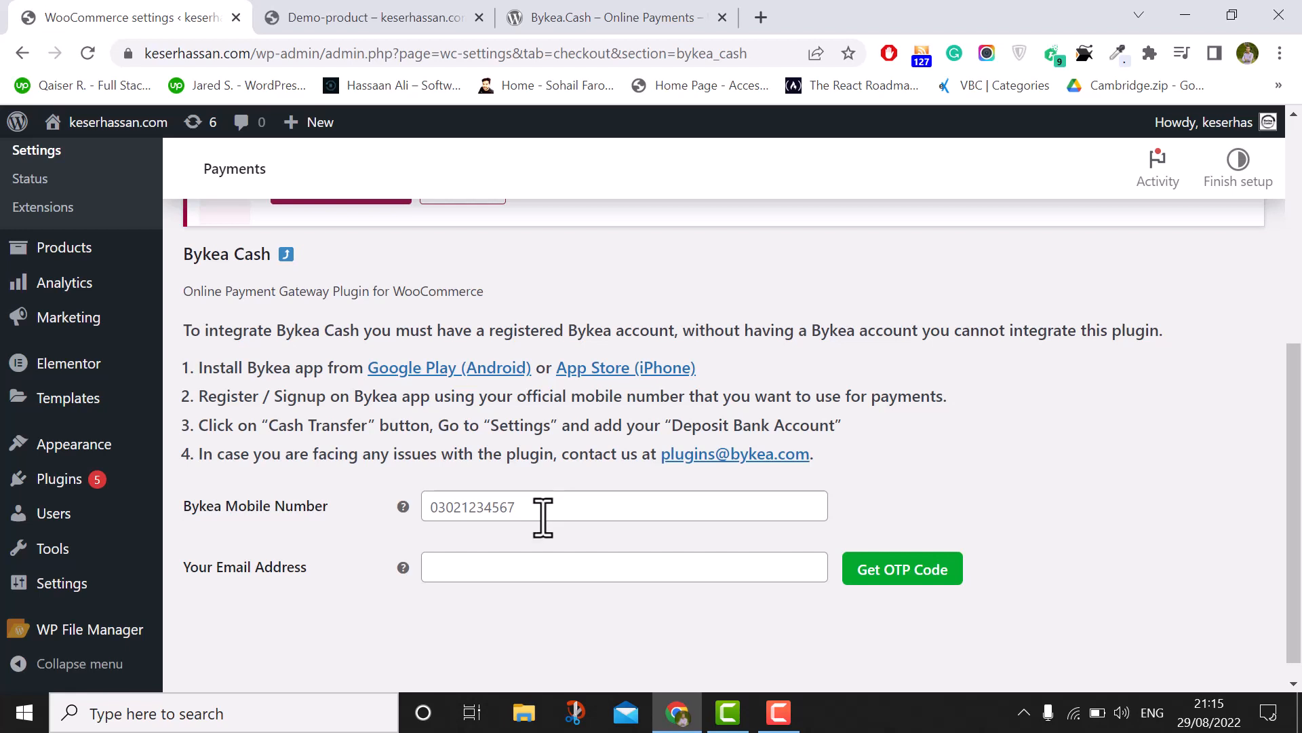
{"action": "left_click", "coordinate": [500, 567]}
{"action": "left_click", "coordinate": [1092, 512]}
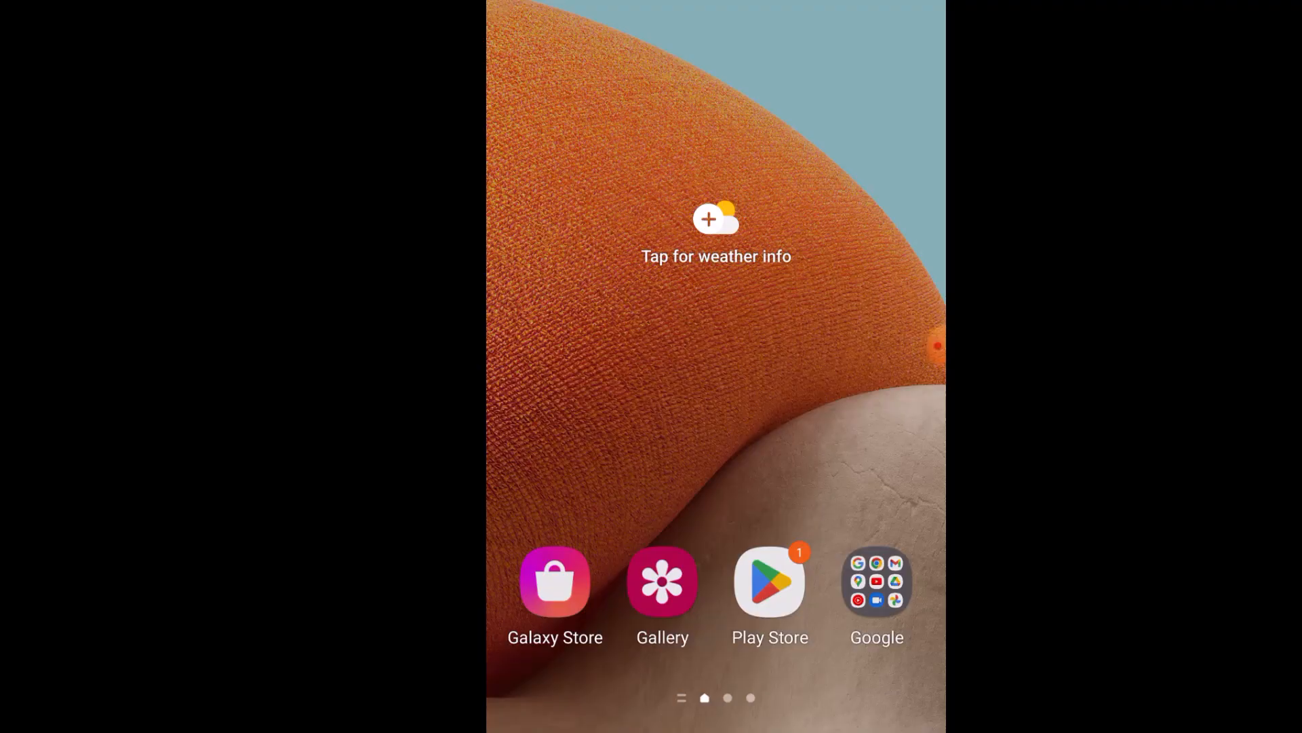
Switch to the phone, look up the Bykea app in the Play Store, and return to the home screen.
{"action": "left_click", "coordinate": [769, 581]}
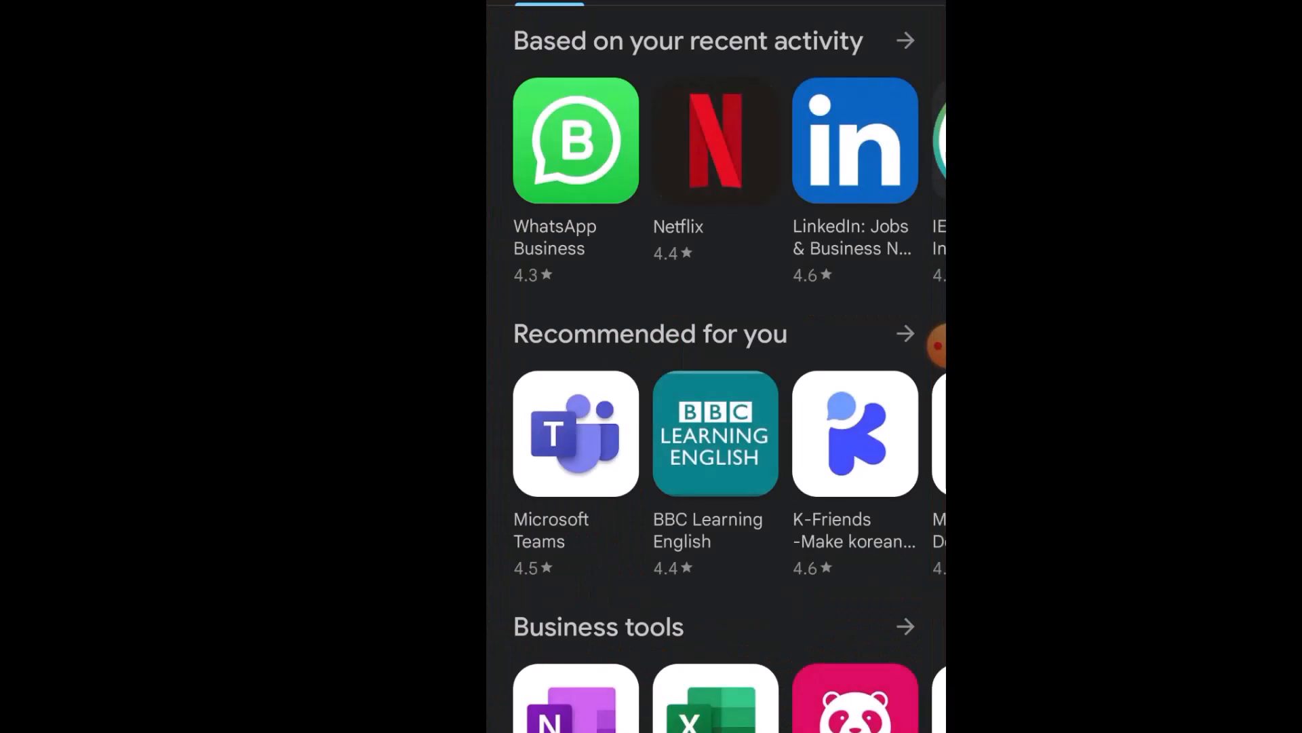
{"action": "type", "text": "b"}
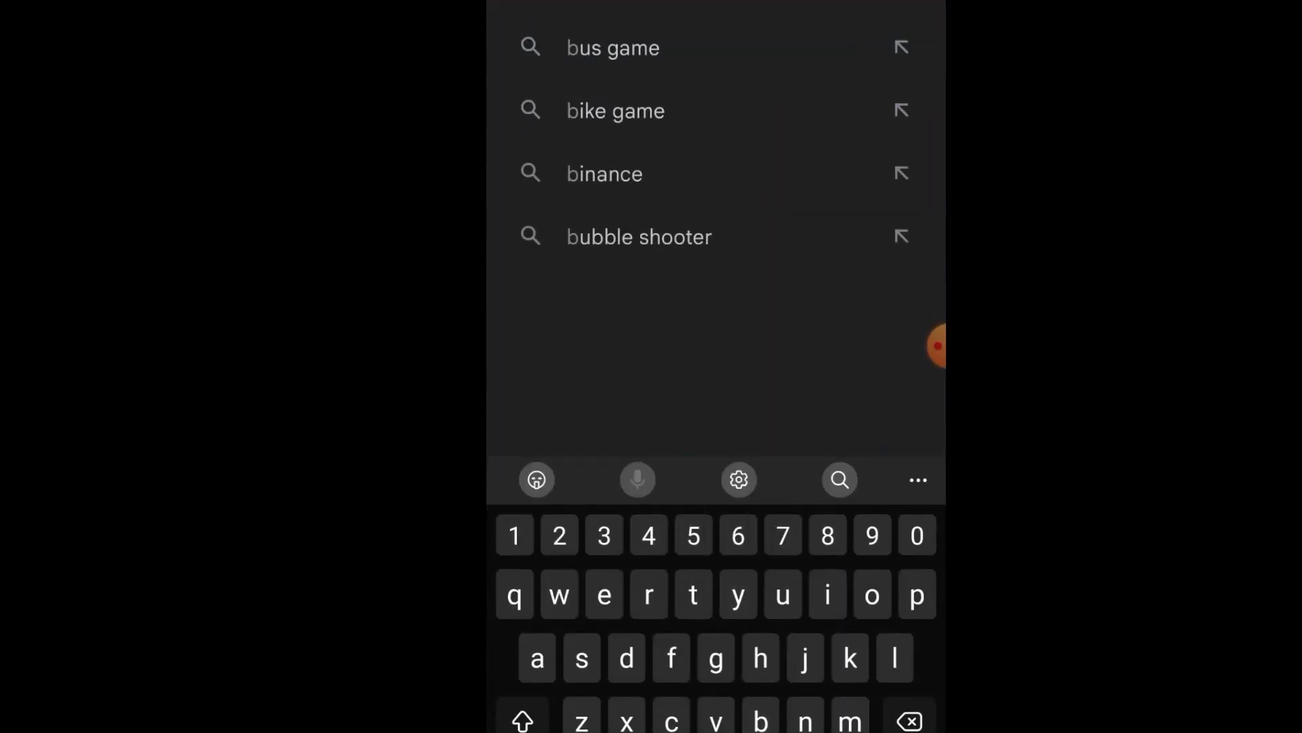
{"action": "type", "text": "yk"}
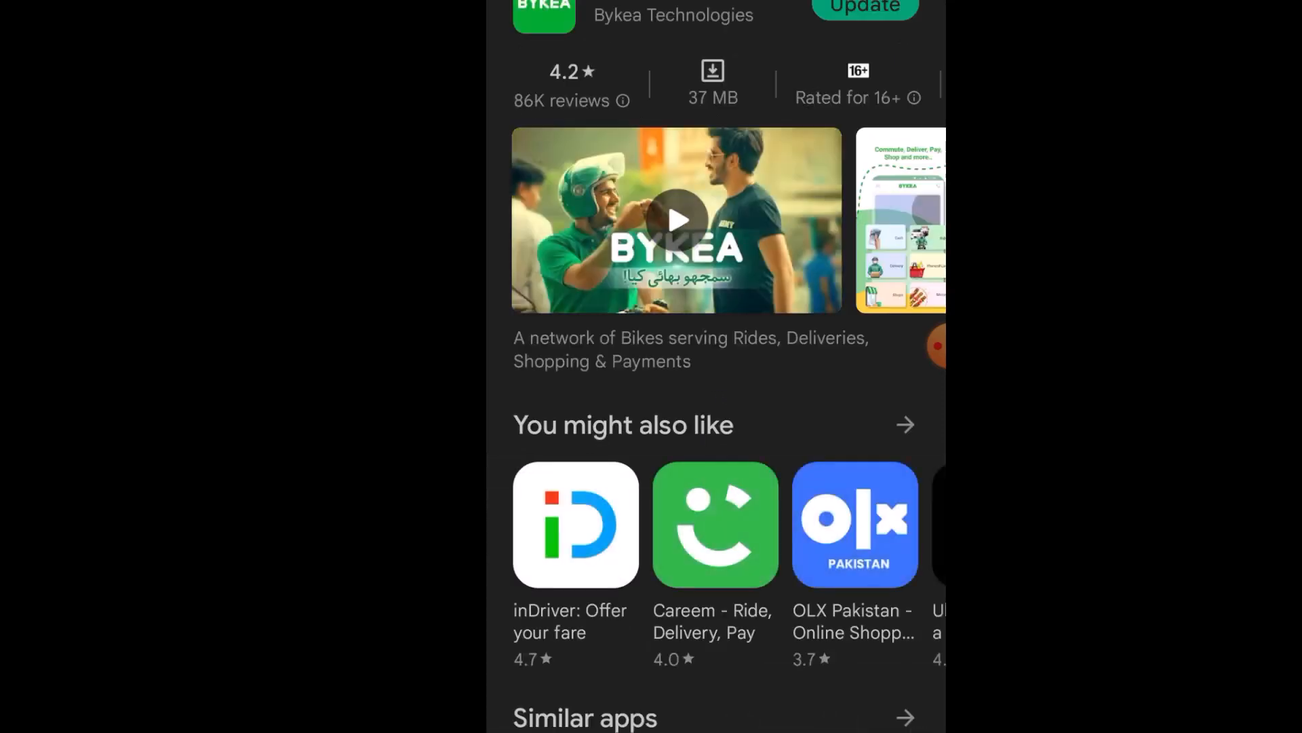
{"action": "key", "text": "Home"}
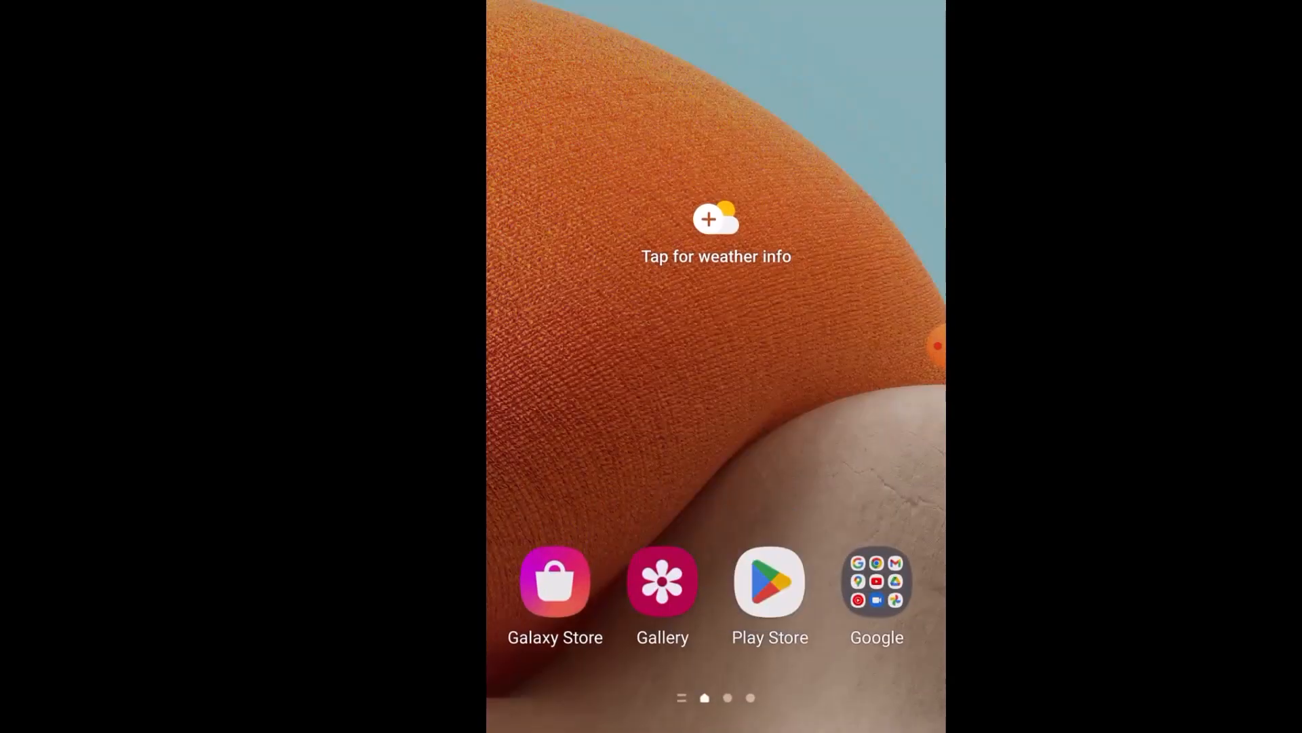
Switch to the Bykea app on the phone and open its deposit account settings.
{"action": "scroll", "coordinate": [717, 367], "scroll_direction": "down", "scroll_amount": 5}
{"action": "mouse_move", "coordinate": [576, 475]}
{"action": "left_mouse_down"}
{"action": "mouse_move", "coordinate": [848, 475]}
{"action": "mouse_move", "coordinate": [577, 475]}
{"action": "left_mouse_up"}
{"action": "left_click", "coordinate": [663, 30]}
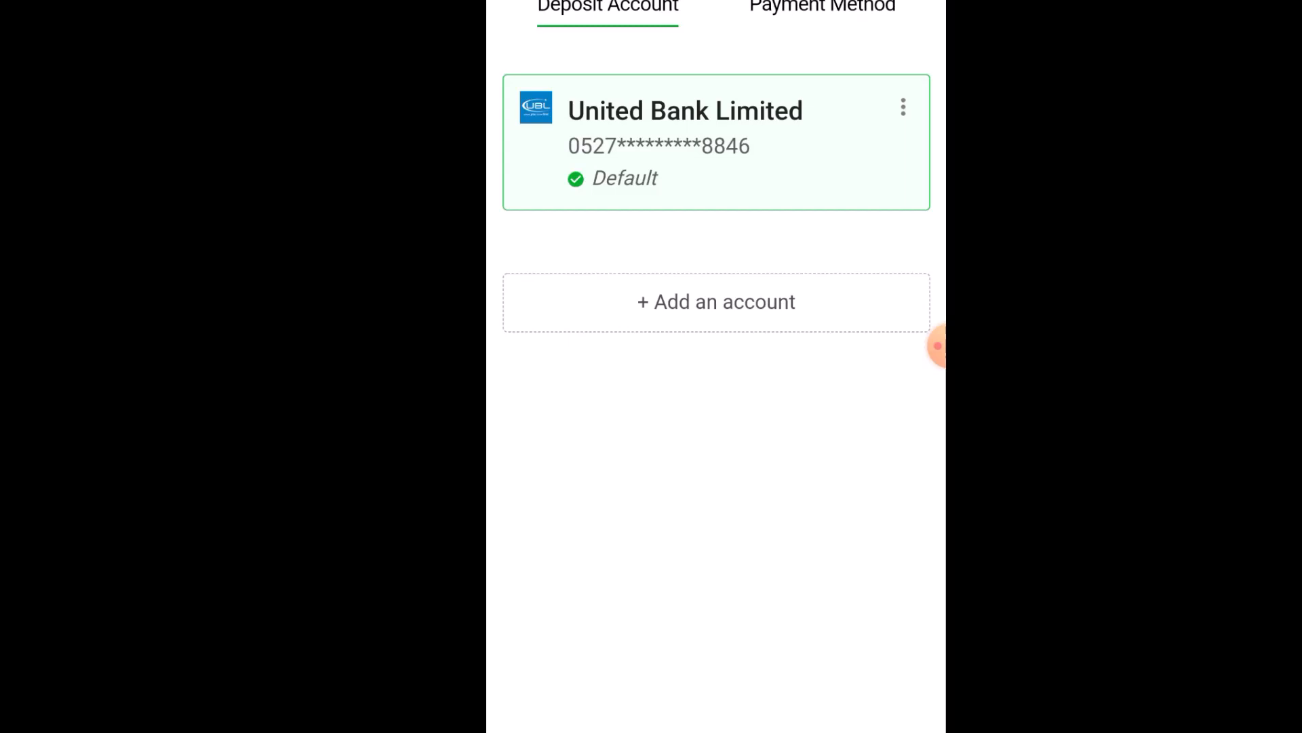
Examine the banks offered for adding a deposit account, and leave the app without adding one.
{"action": "left_click", "coordinate": [716, 302]}
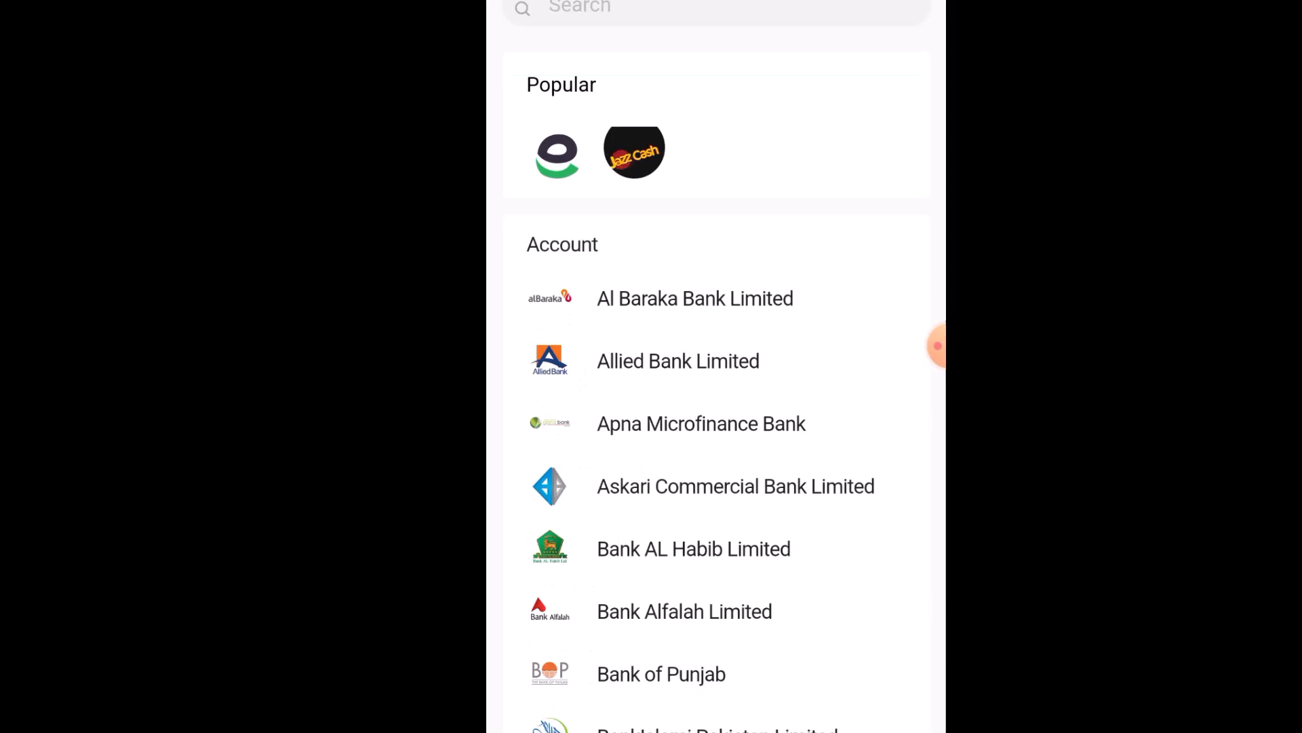
{"action": "scroll", "coordinate": [716, 367], "scroll_direction": "down", "scroll_amount": 5}
{"action": "scroll", "coordinate": [716, 366], "scroll_direction": "down", "scroll_amount": 5}
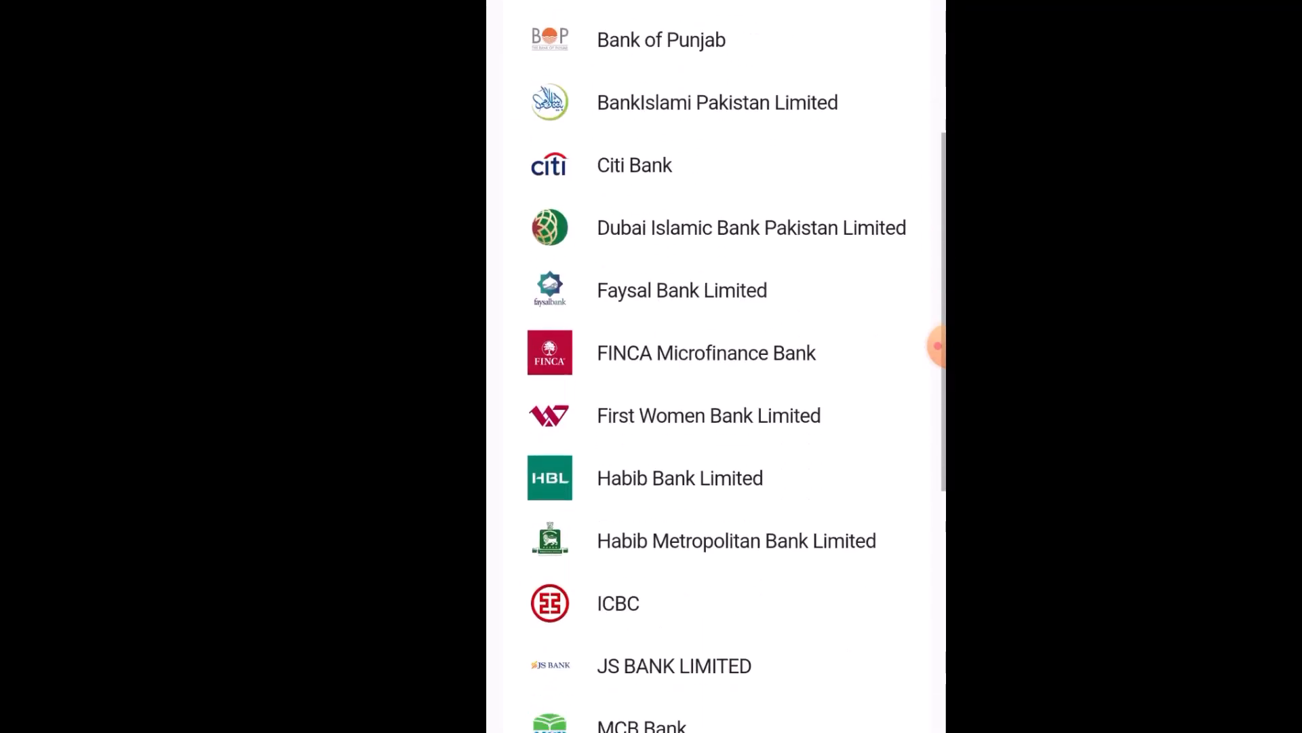
{"action": "scroll", "coordinate": [717, 367], "scroll_direction": "up", "scroll_amount": 10}
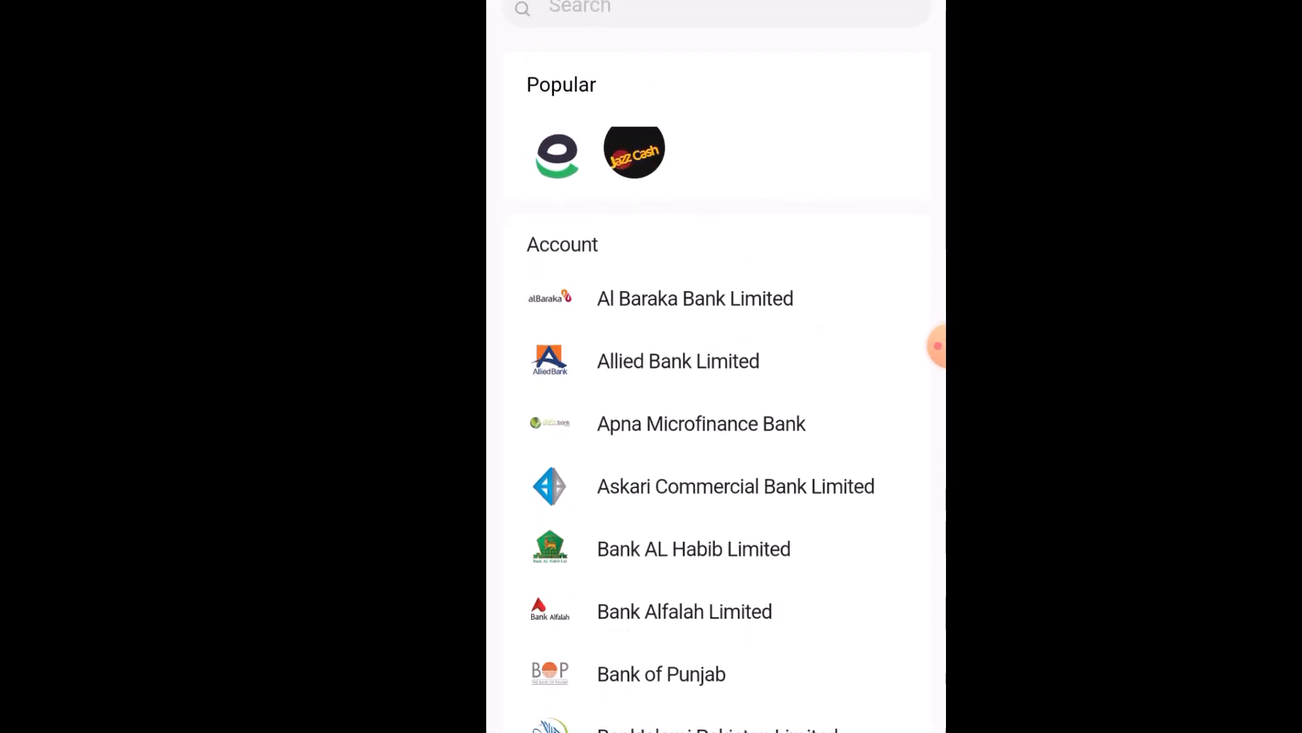
{"action": "key", "text": "alt+Left"}
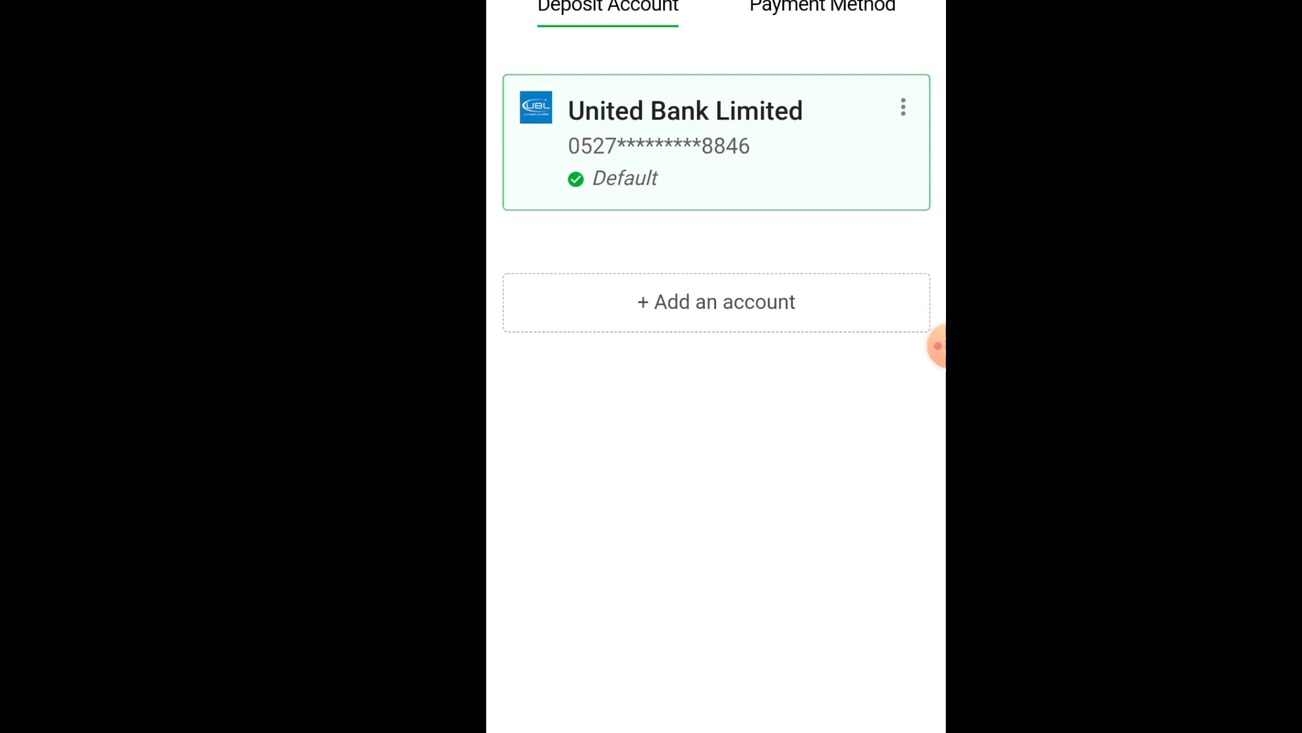
{"action": "key", "text": "Home"}
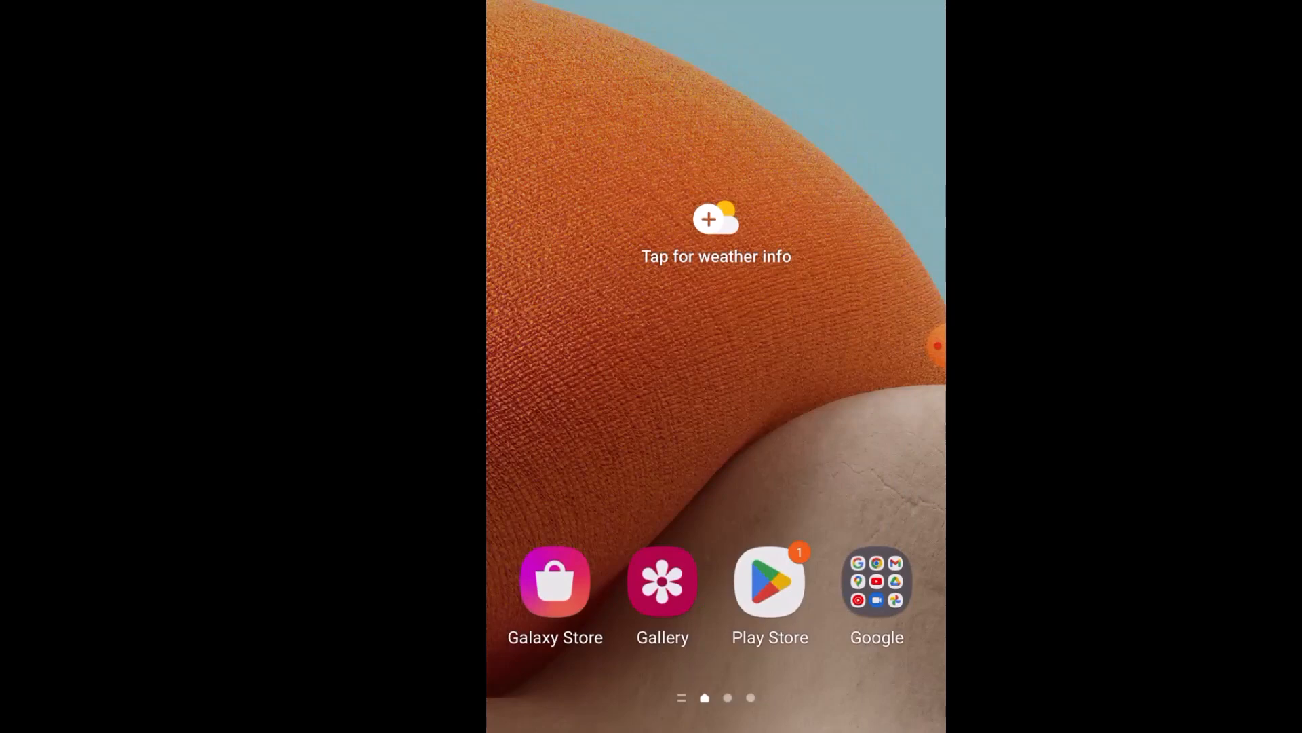
{"action": "mouse_move", "coordinate": [855, 421]}
{"action": "left_mouse_down"}
{"action": "mouse_move", "coordinate": [577, 420]}
{"action": "mouse_move", "coordinate": [855, 420]}
{"action": "left_mouse_up"}
{"action": "left_click_drag", "start_coordinate": [938, 346], "coordinate": [513, 379]}
{"action": "left_click", "coordinate": [513, 379]}
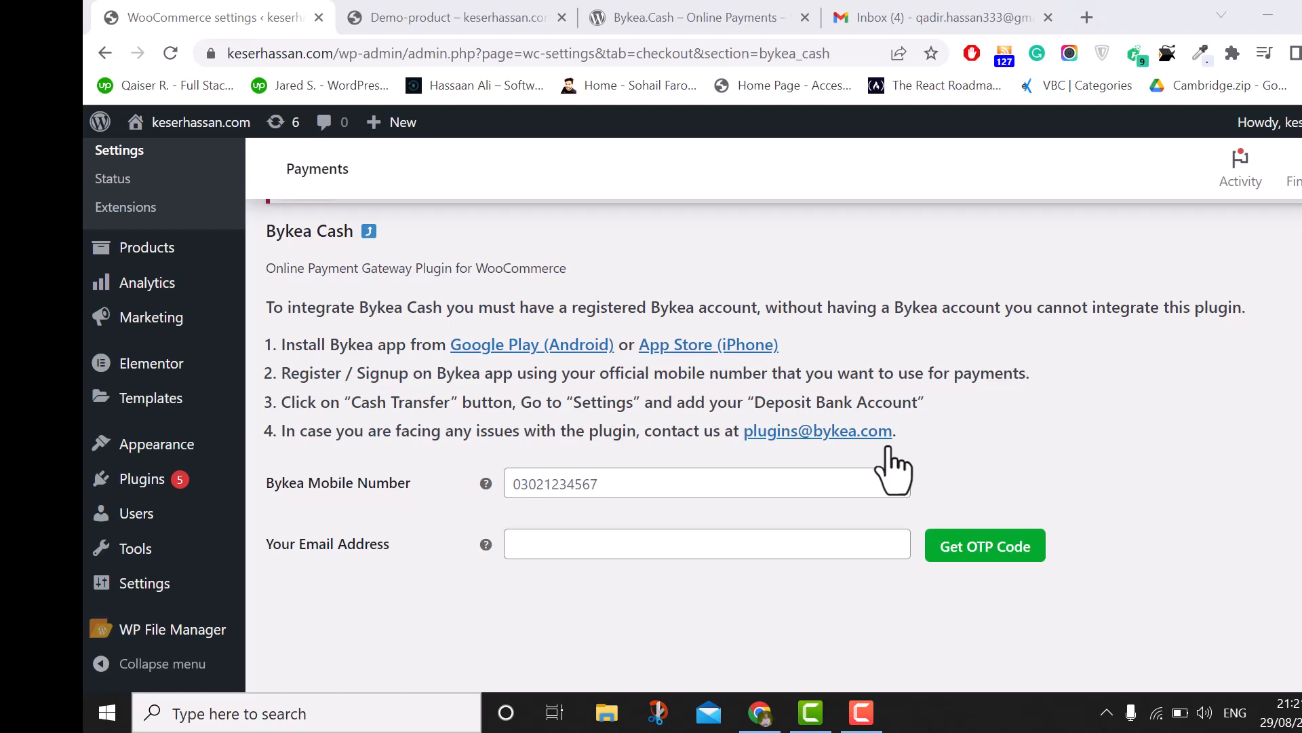
Switch back to the Bykea Cash settings in the browser, enter the registered mobile number and email address, and request the OTP code.
{"action": "left_click", "coordinate": [564, 499]}
{"action": "left_click", "coordinate": [1112, 506]}
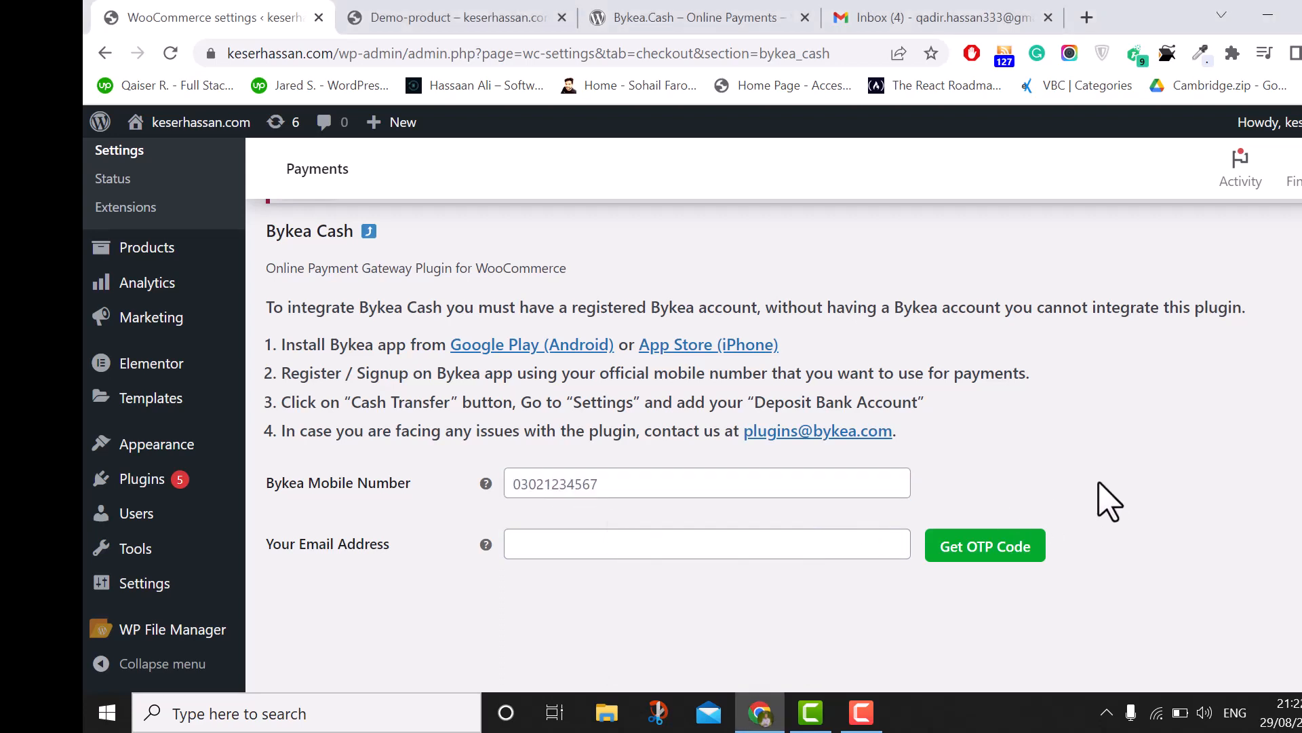
{"action": "left_click", "coordinate": [841, 493]}
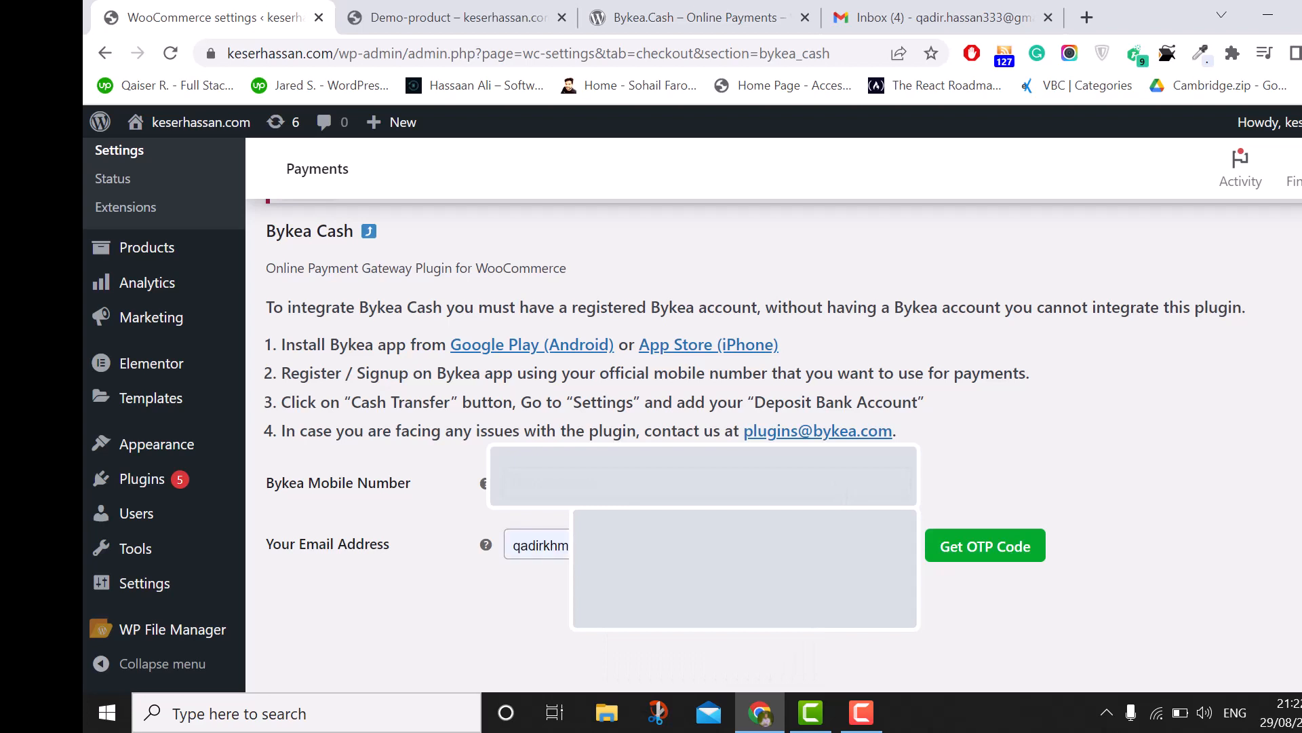
{"action": "left_click", "coordinate": [548, 543]}
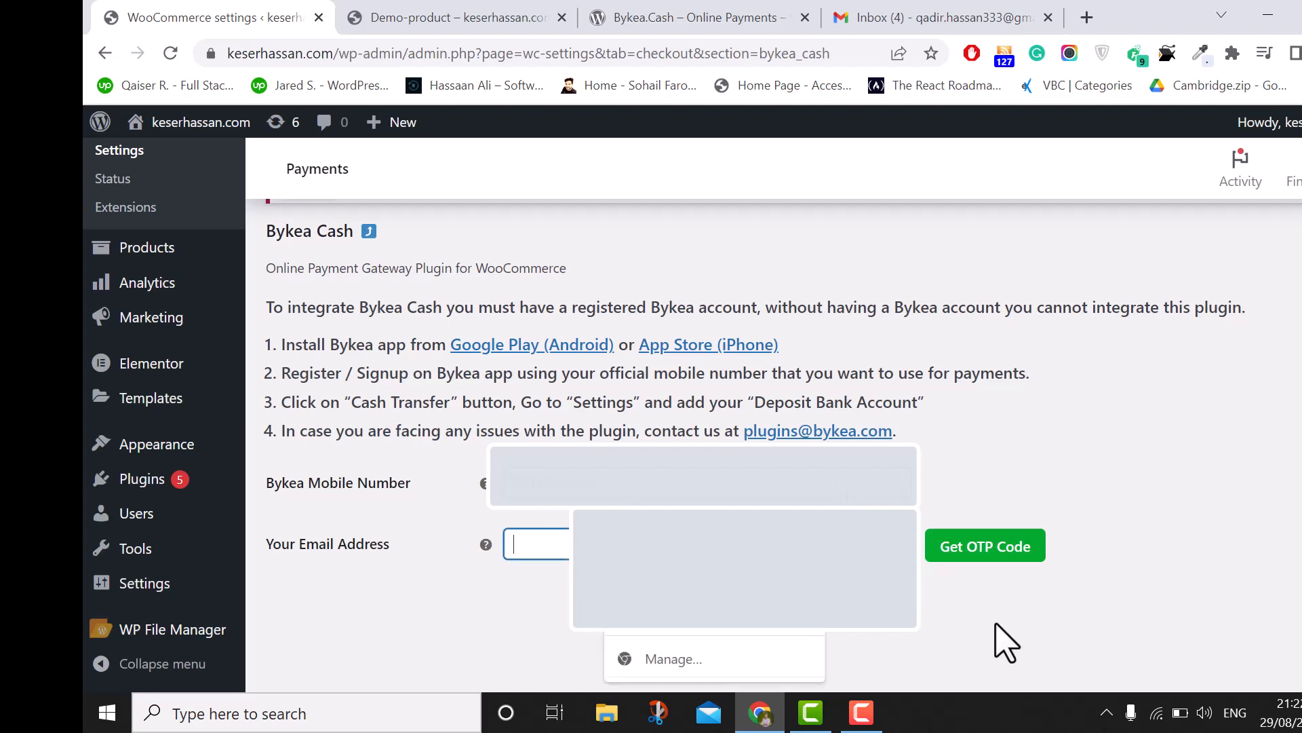
{"action": "type", "text": "qadir."}
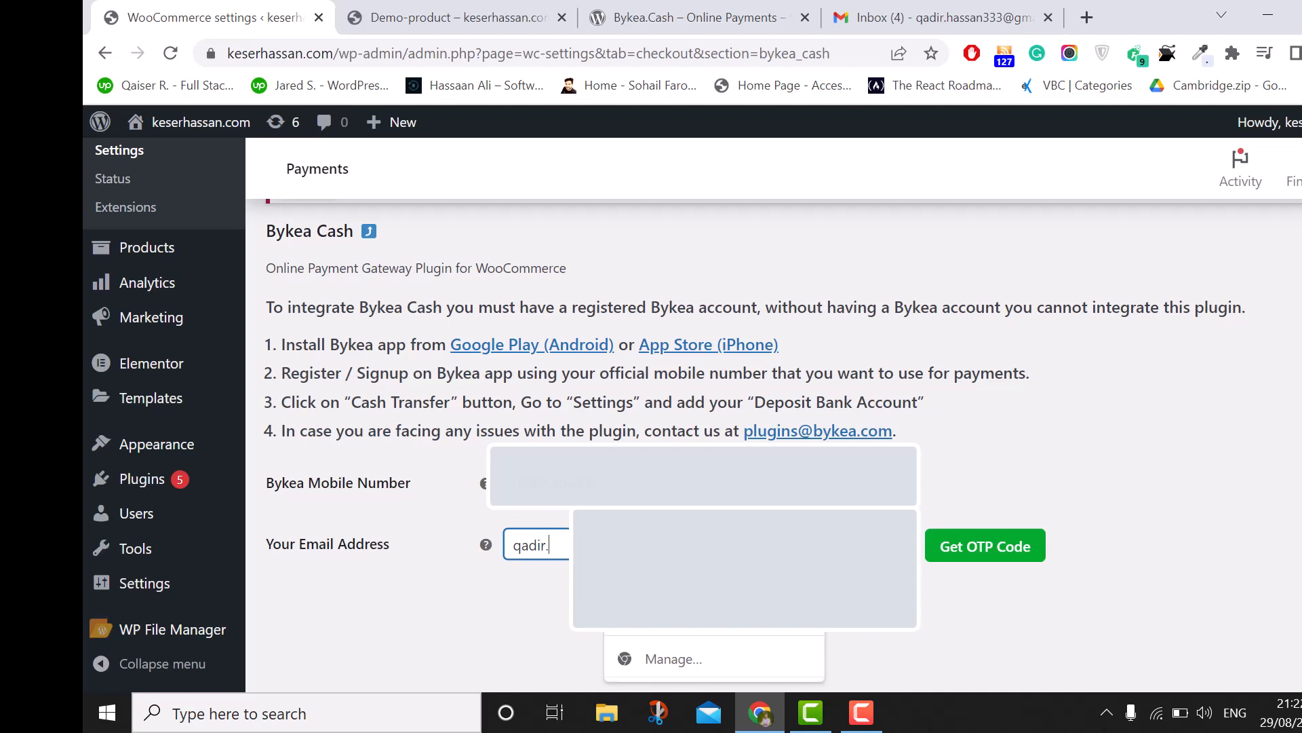
{"action": "type", "text": "has"}
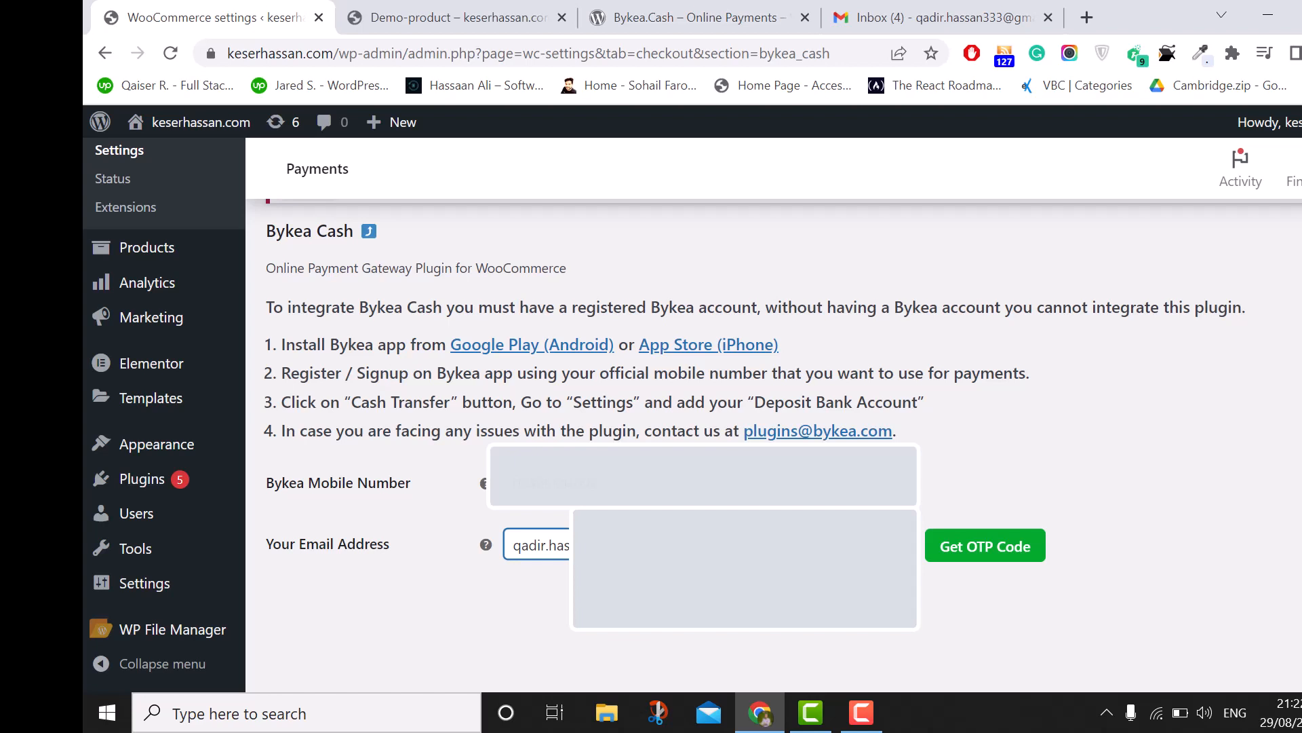
{"action": "left_click", "coordinate": [703, 543]}
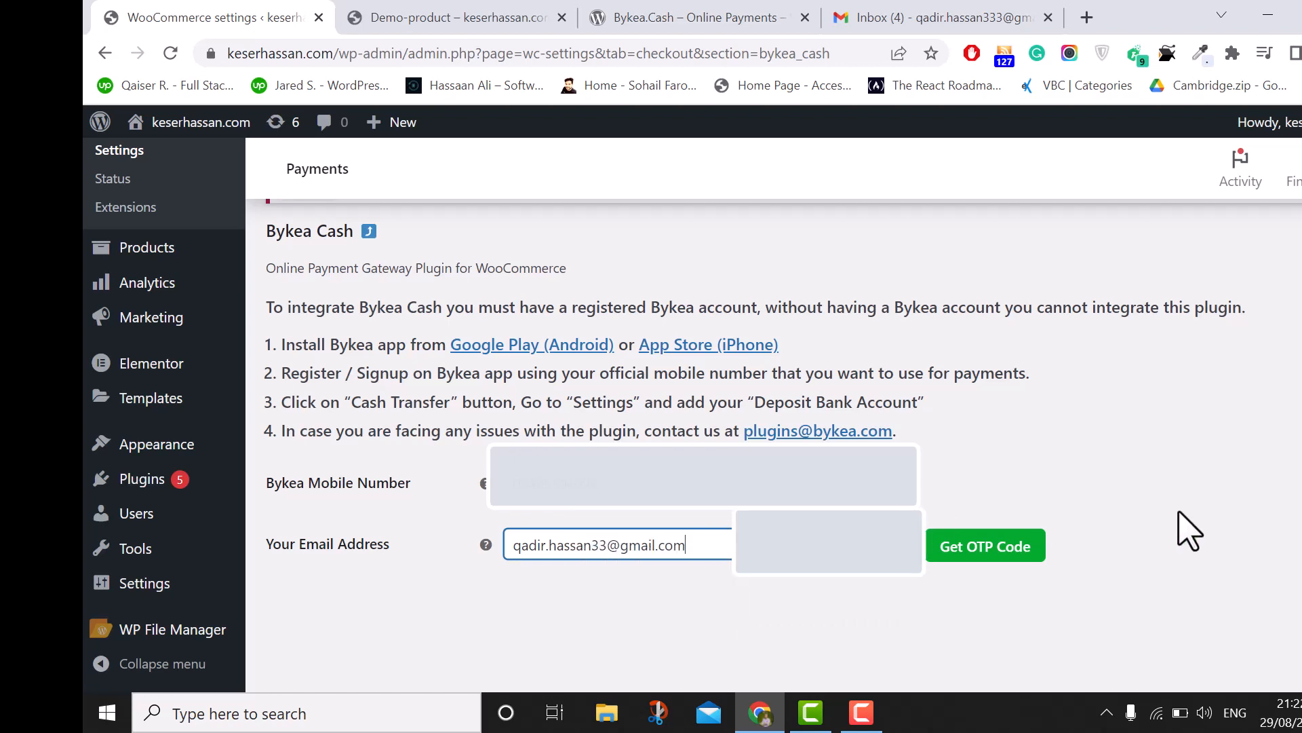
{"action": "left_click", "coordinate": [952, 551]}
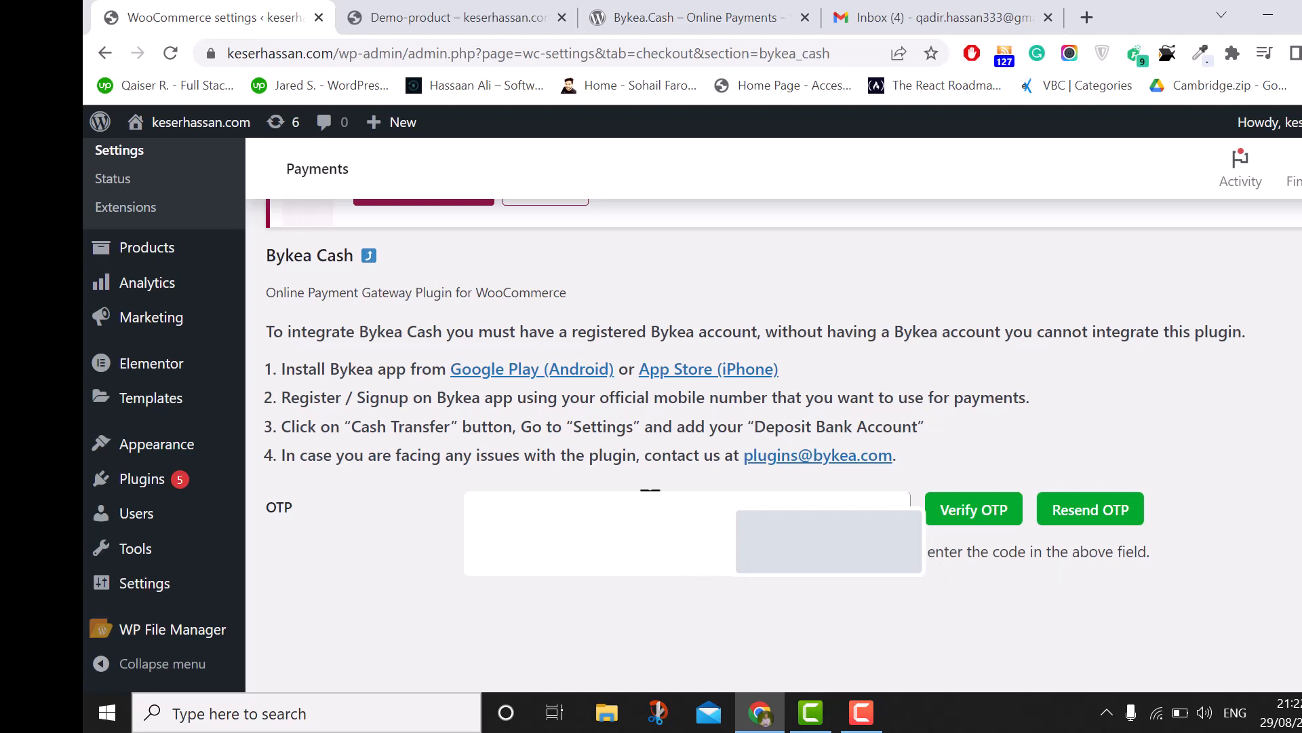
Enter the received OTP code for Bykea Cash and verify it.
{"action": "left_click", "coordinate": [650, 493]}
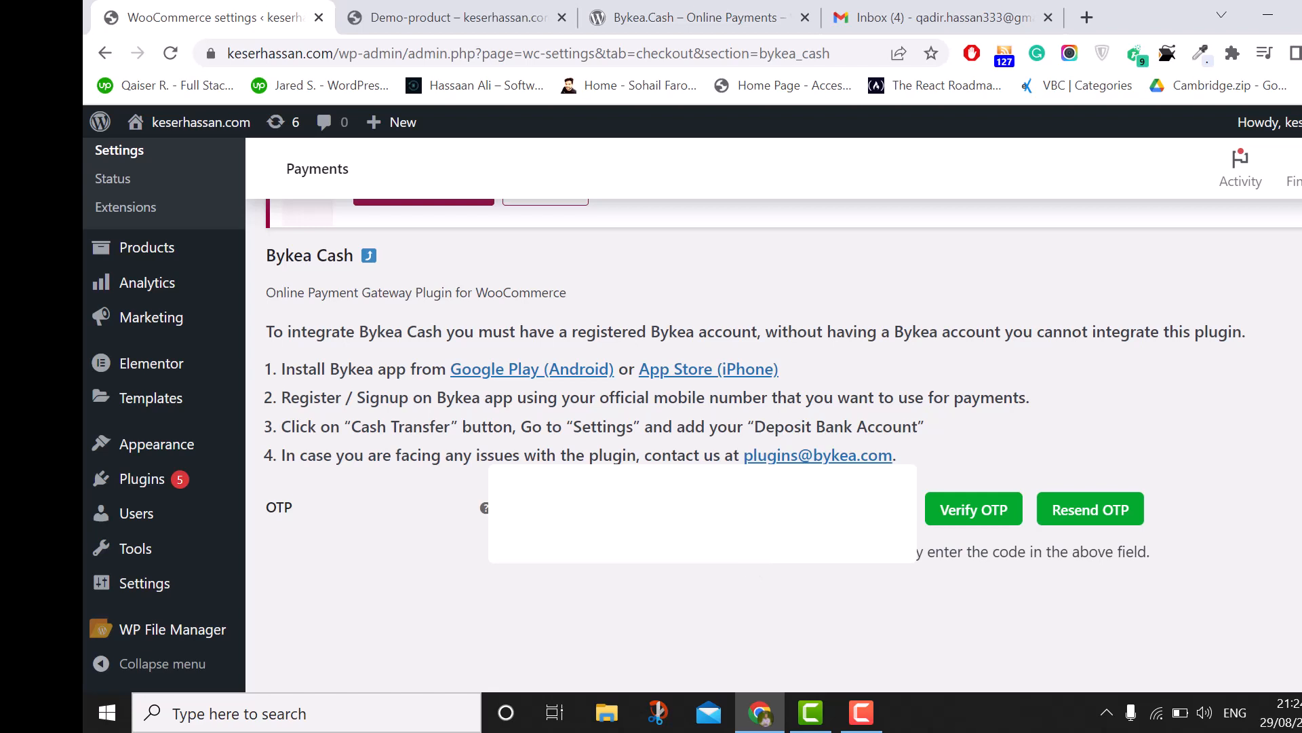
{"action": "left_click", "coordinate": [970, 515]}
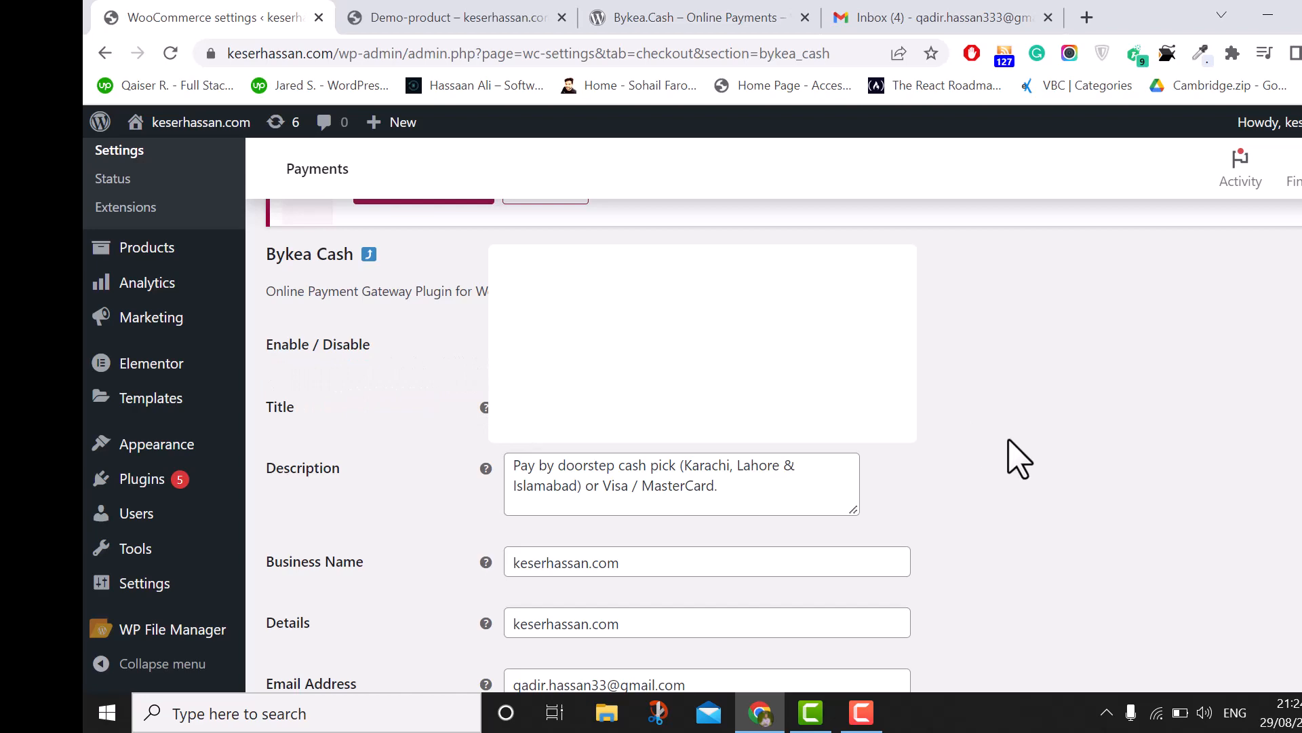
Review the Bykea Cash gateway's description and account fields, and set Payment Options to Show All Payment Options.
{"action": "scroll", "coordinate": [1011, 456], "scroll_direction": "down", "scroll_amount": 3}
{"action": "scroll", "coordinate": [1011, 456], "scroll_direction": "up", "scroll_amount": 5}
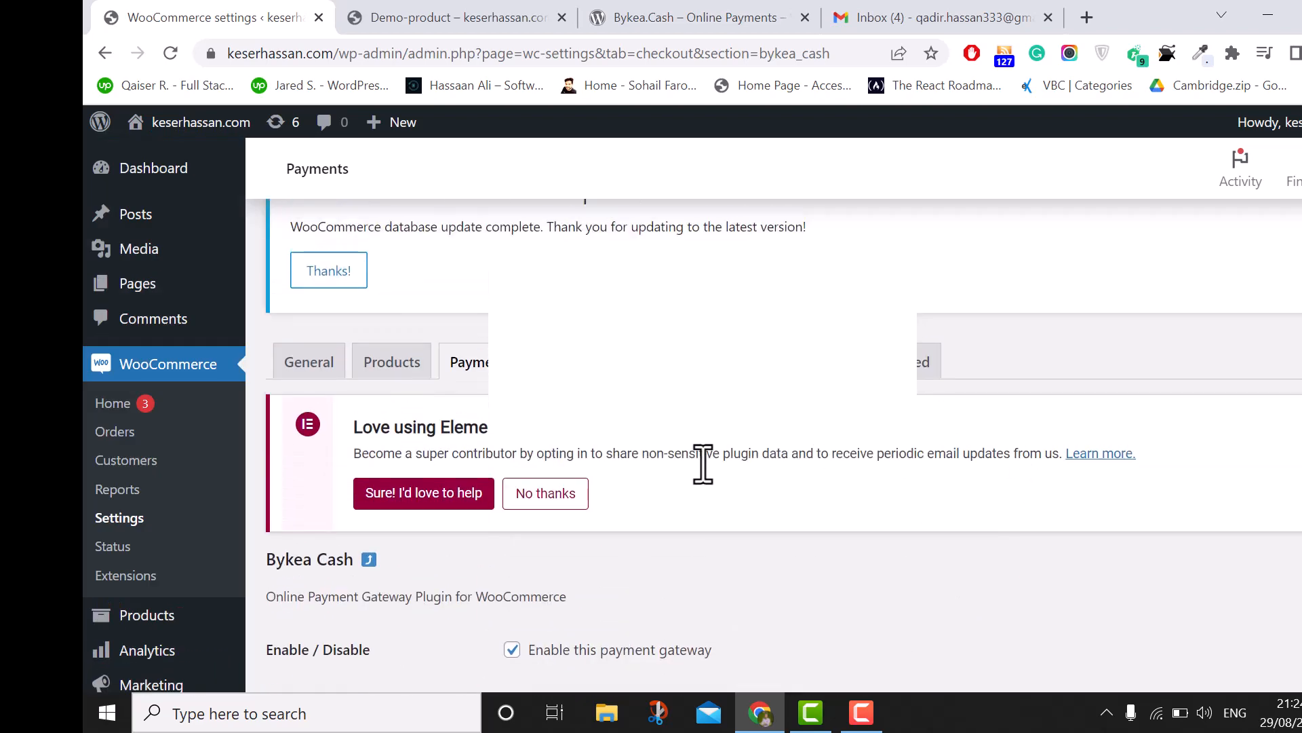
{"action": "scroll", "coordinate": [702, 468], "scroll_direction": "down", "scroll_amount": 2}
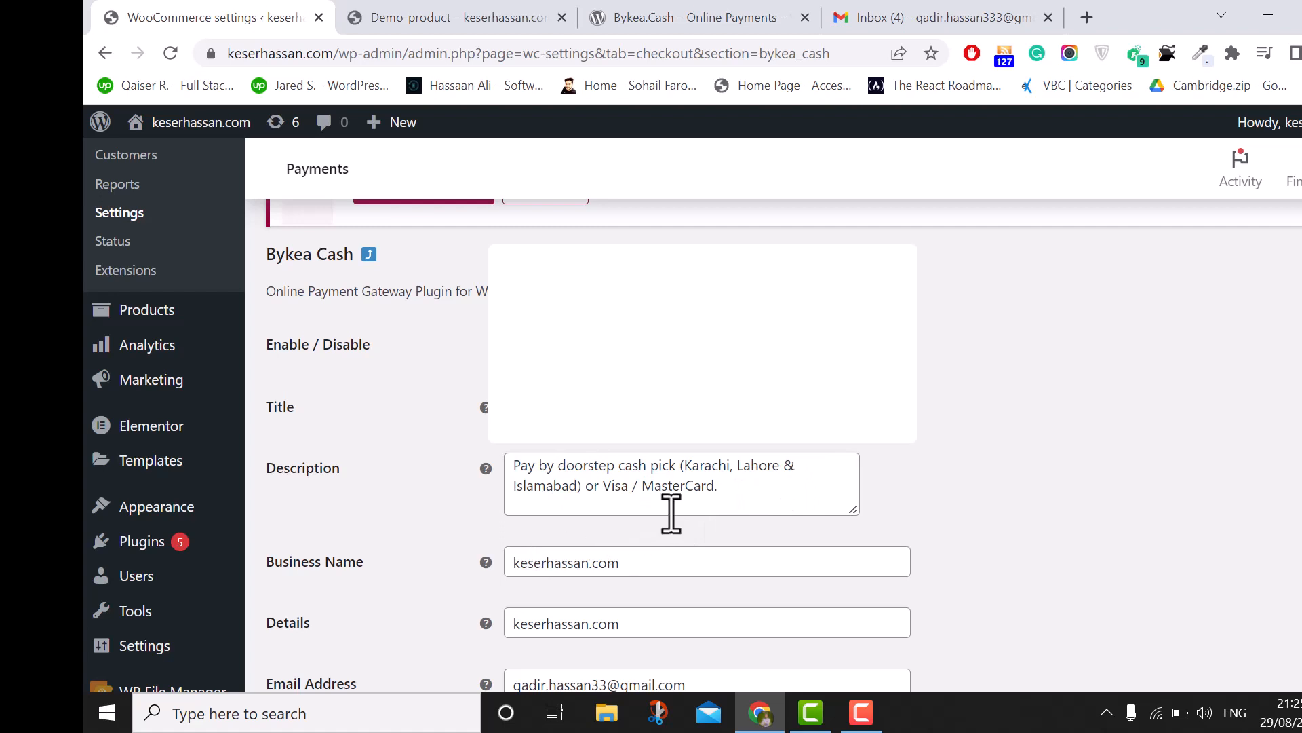
{"action": "left_click", "coordinate": [728, 496]}
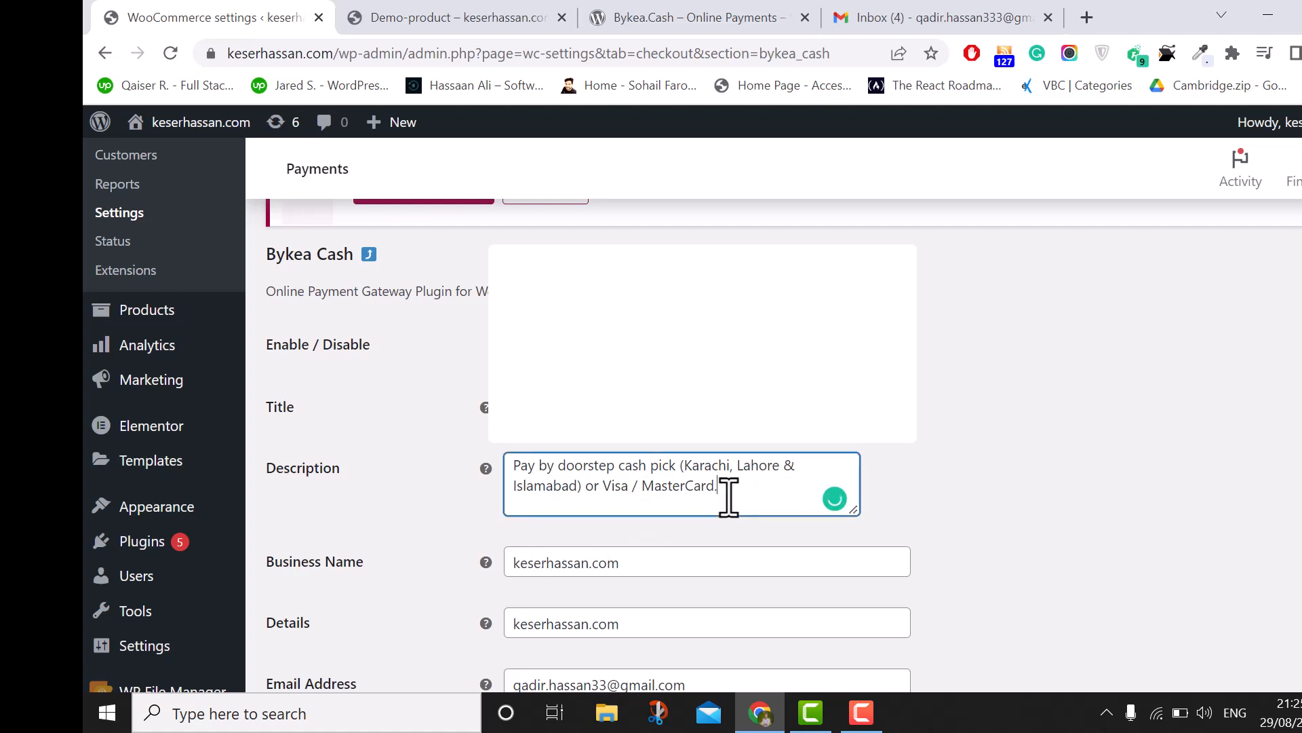
{"action": "scroll", "coordinate": [980, 493], "scroll_direction": "down", "scroll_amount": 3}
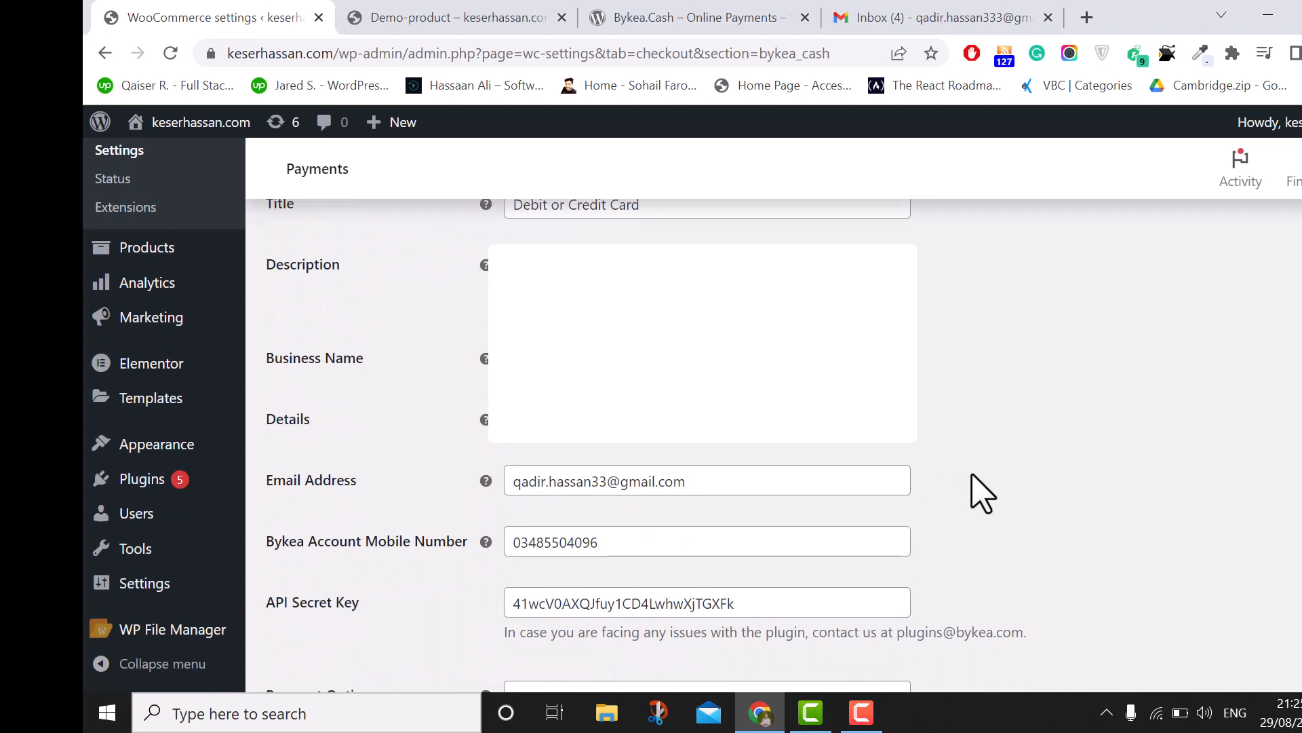
{"action": "scroll", "coordinate": [982, 493], "scroll_direction": "down", "scroll_amount": 3}
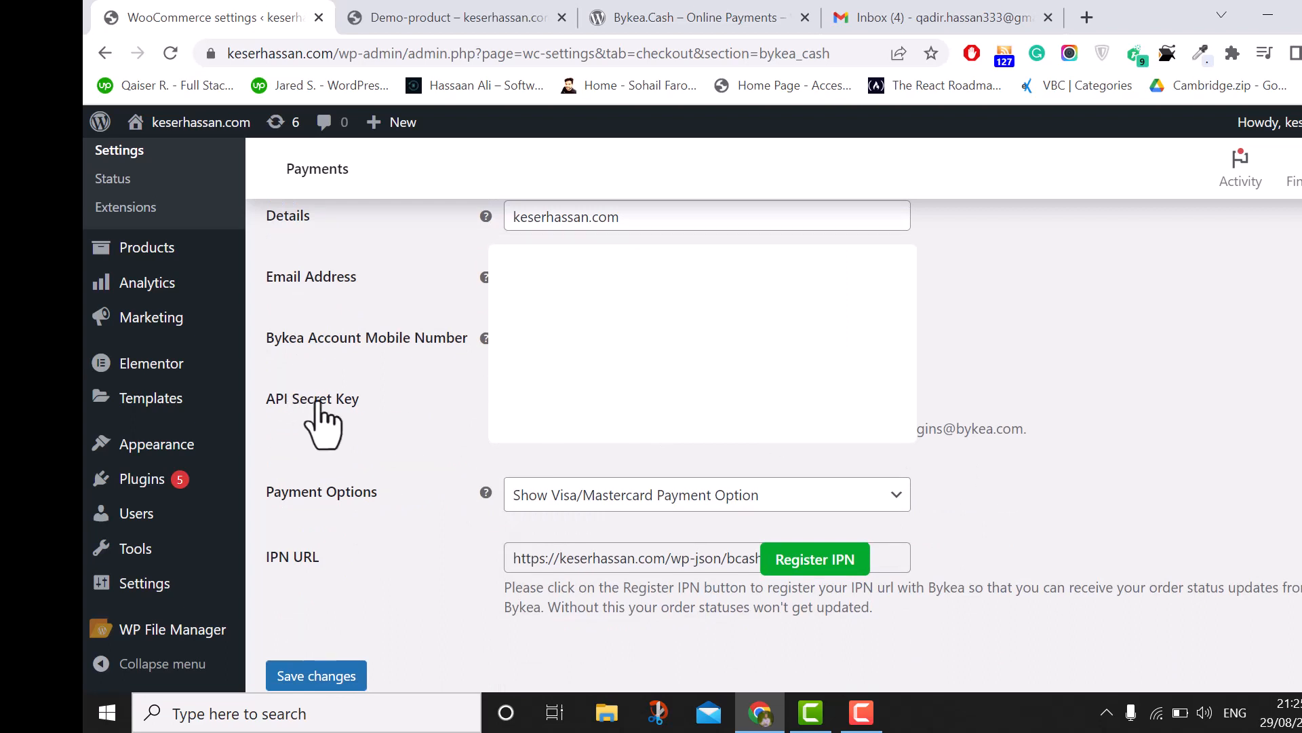
{"action": "left_click", "coordinate": [893, 499]}
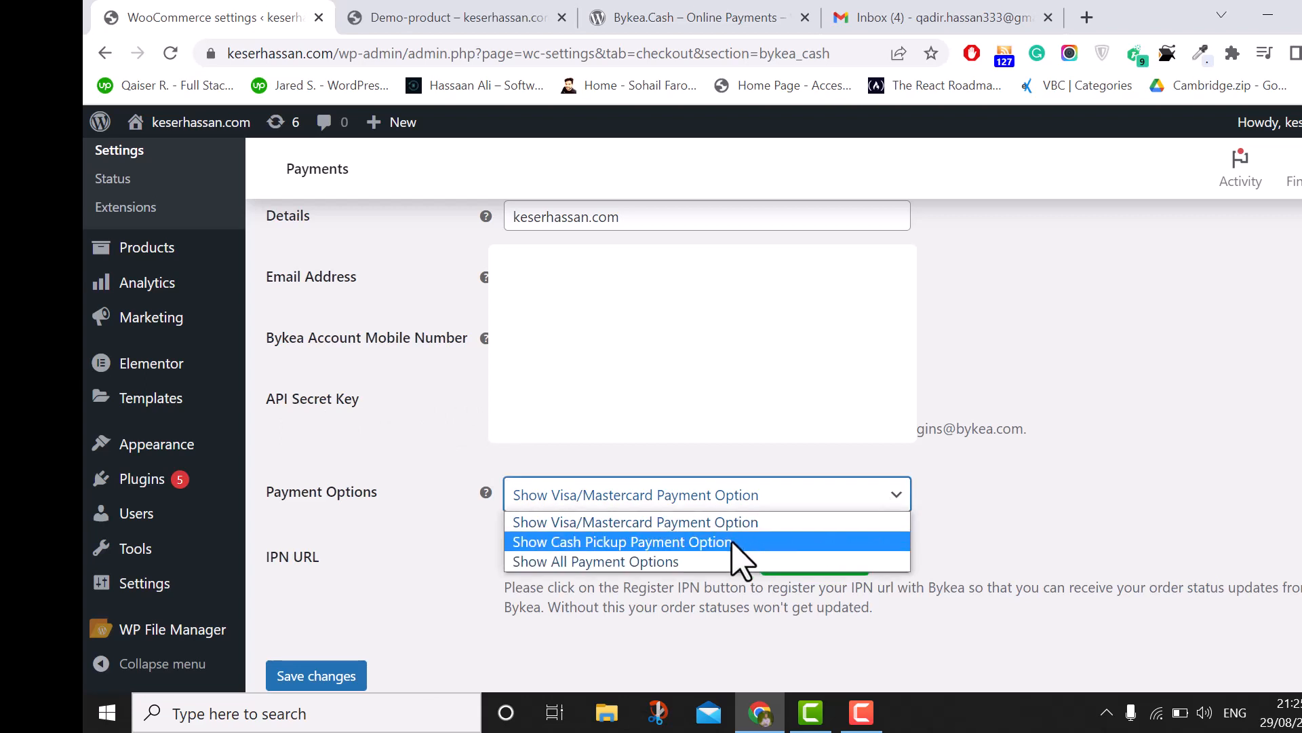
{"action": "left_click", "coordinate": [698, 561]}
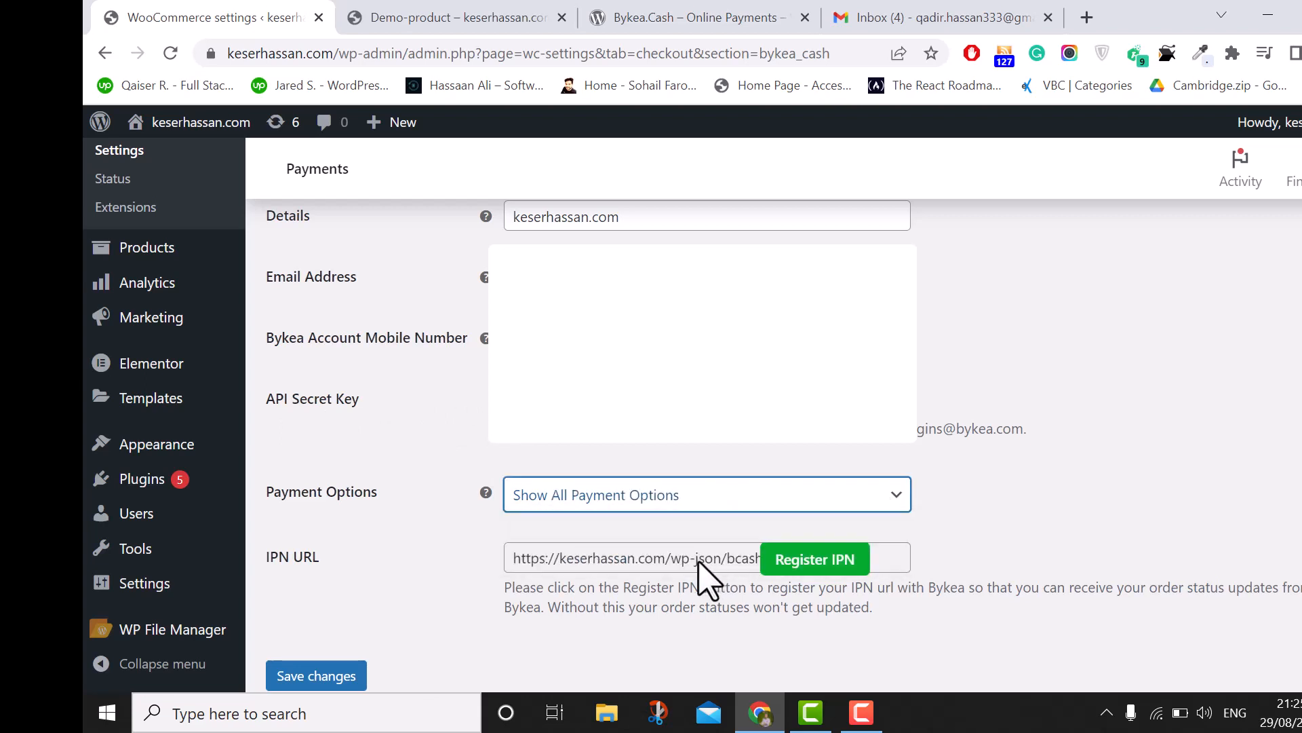
Set the Bykea Cash gateway's Payment Options to Show Visa/Mastercard Payment Option.
{"action": "left_click", "coordinate": [686, 500]}
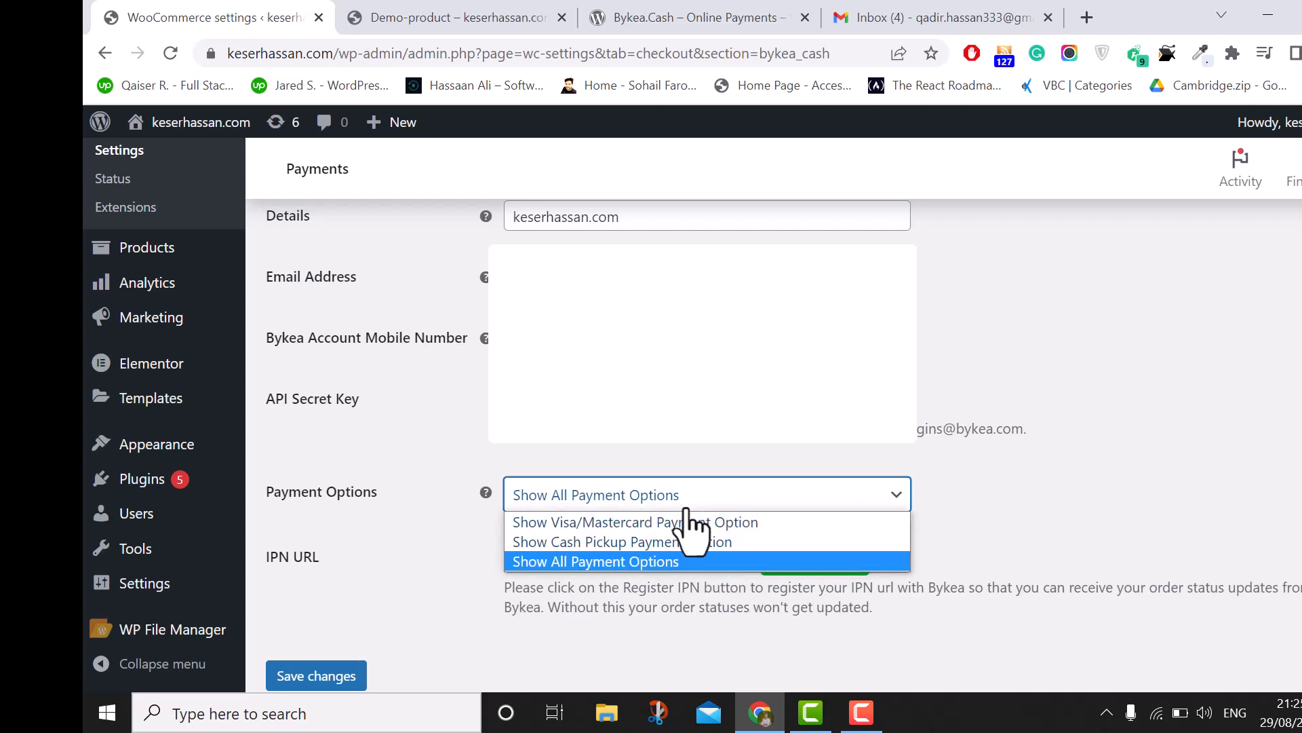
{"action": "left_click", "coordinate": [692, 524]}
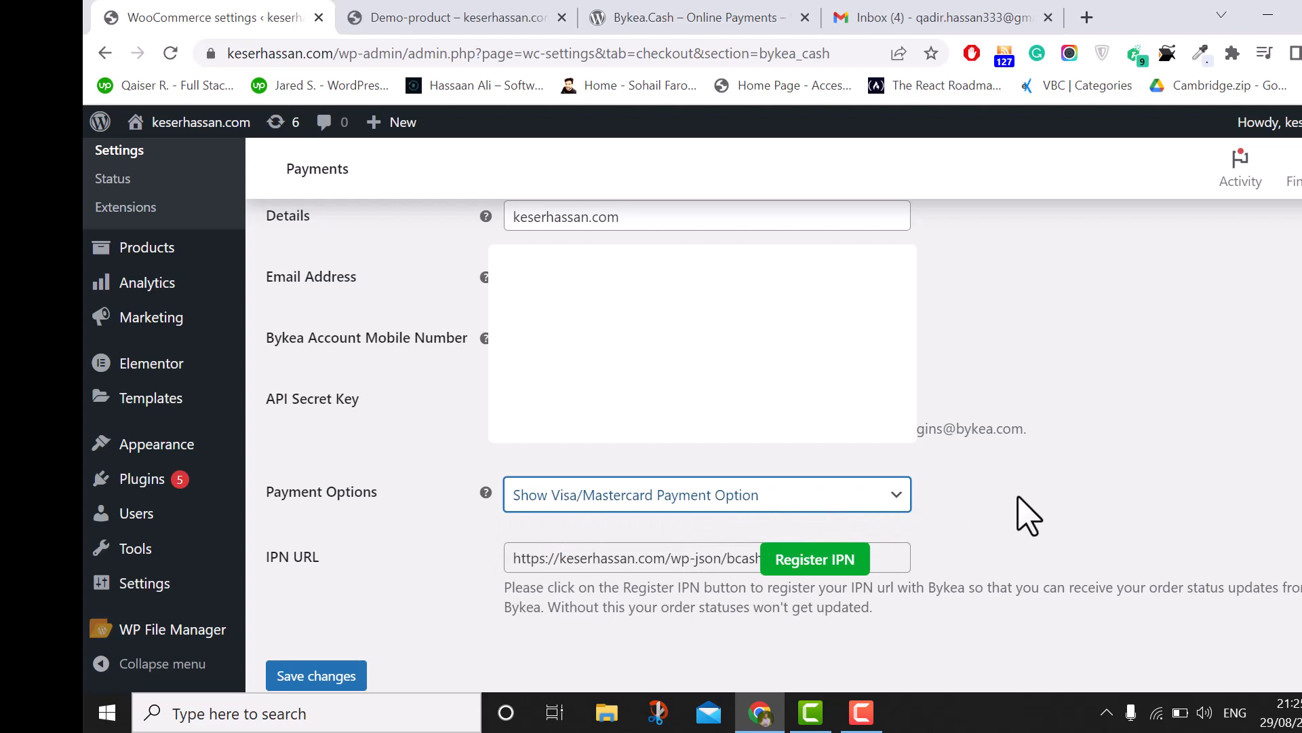
{"action": "scroll", "coordinate": [1028, 515], "scroll_direction": "down", "scroll_amount": 1}
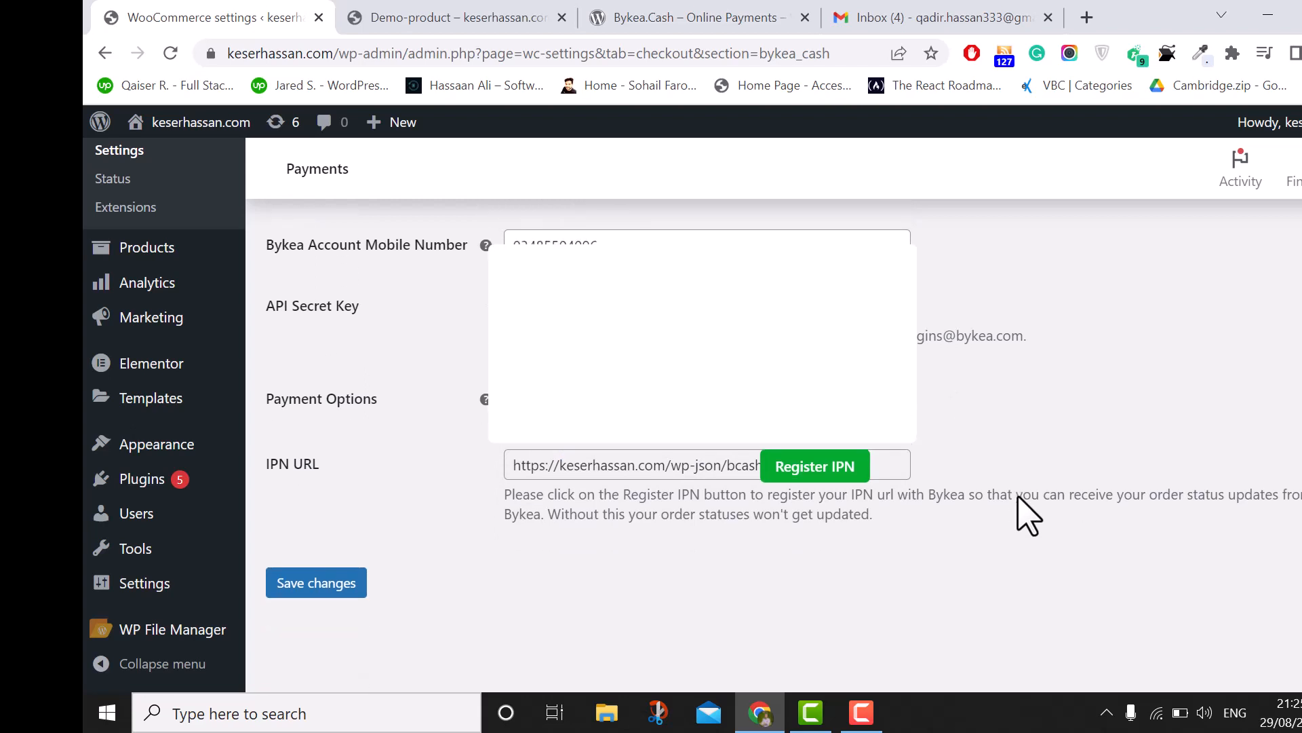
Read the note about order status updates under the IPN URL and register the IPN with Bykea.
{"action": "left_click_drag", "start_coordinate": [494, 511], "coordinate": [712, 543]}
{"action": "left_click", "coordinate": [800, 558]}
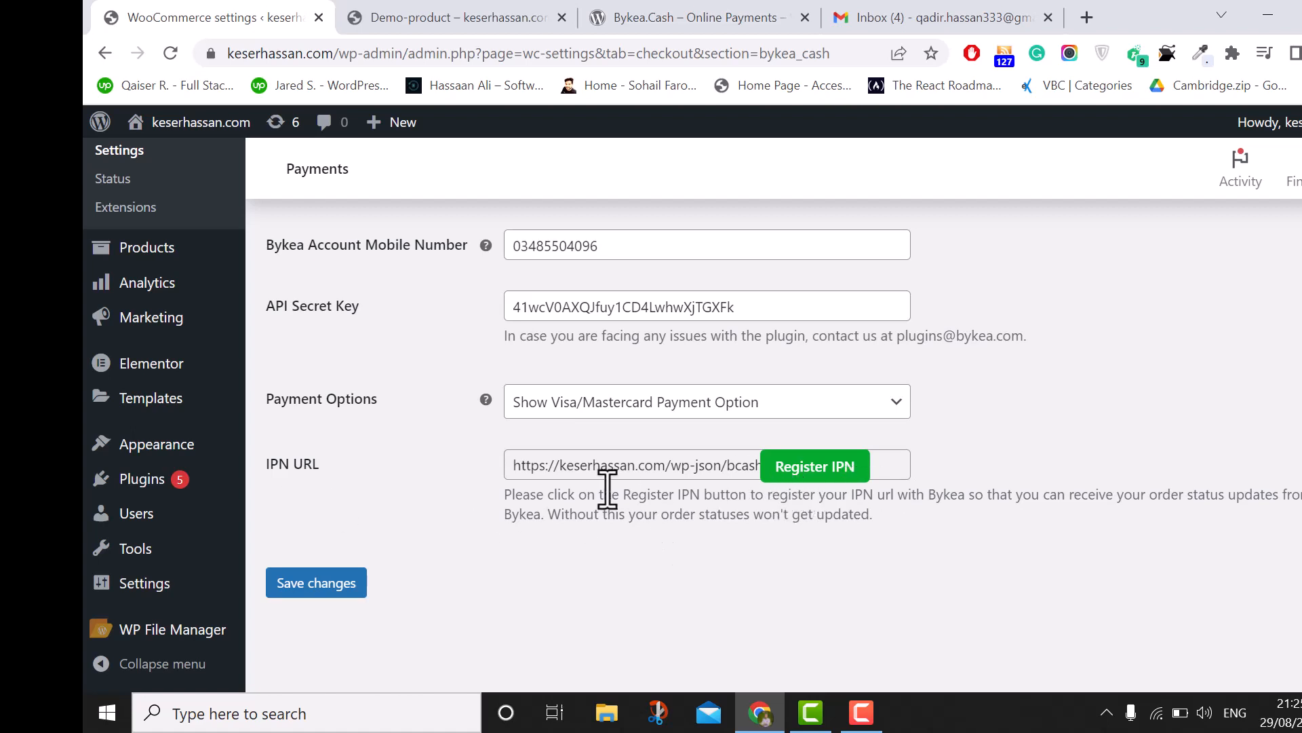
{"action": "left_click_drag", "start_coordinate": [910, 538], "coordinate": [486, 517]}
{"action": "left_click", "coordinate": [916, 549]}
{"action": "left_click", "coordinate": [827, 474]}
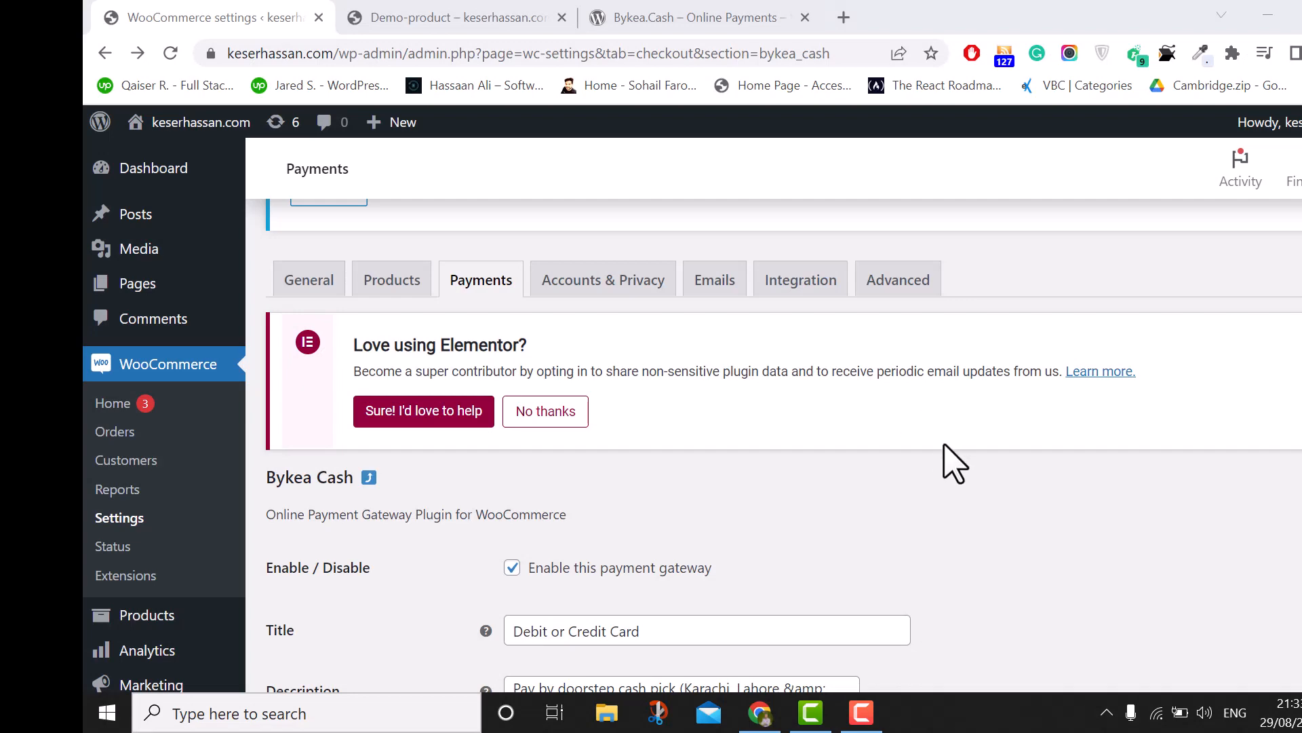
Review all Bykea Cash gateway fields, from the title to the payment options, and save the settings.
{"action": "scroll", "coordinate": [943, 467], "scroll_direction": "down", "scroll_amount": 1}
{"action": "scroll", "coordinate": [938, 453], "scroll_direction": "down", "scroll_amount": 8}
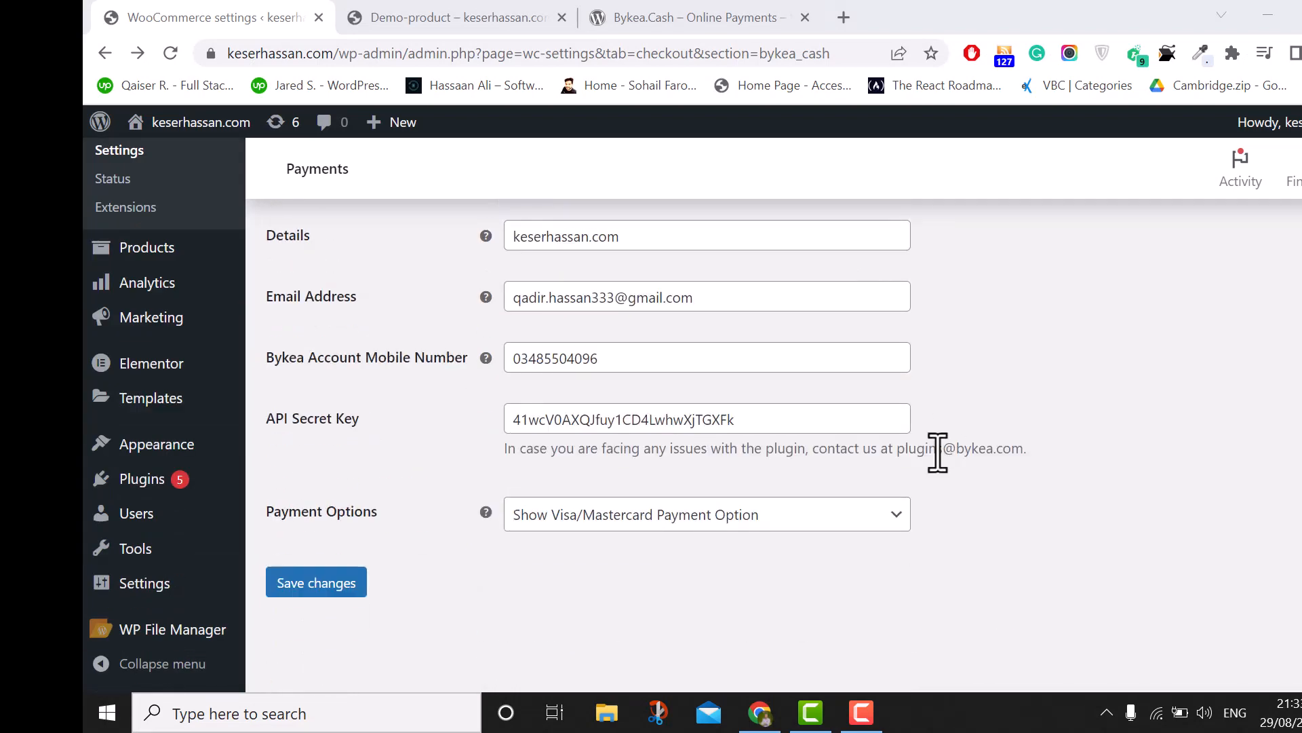
{"action": "scroll", "coordinate": [938, 453], "scroll_direction": "up", "scroll_amount": 7}
{"action": "scroll", "coordinate": [938, 453], "scroll_direction": "down", "scroll_amount": 5}
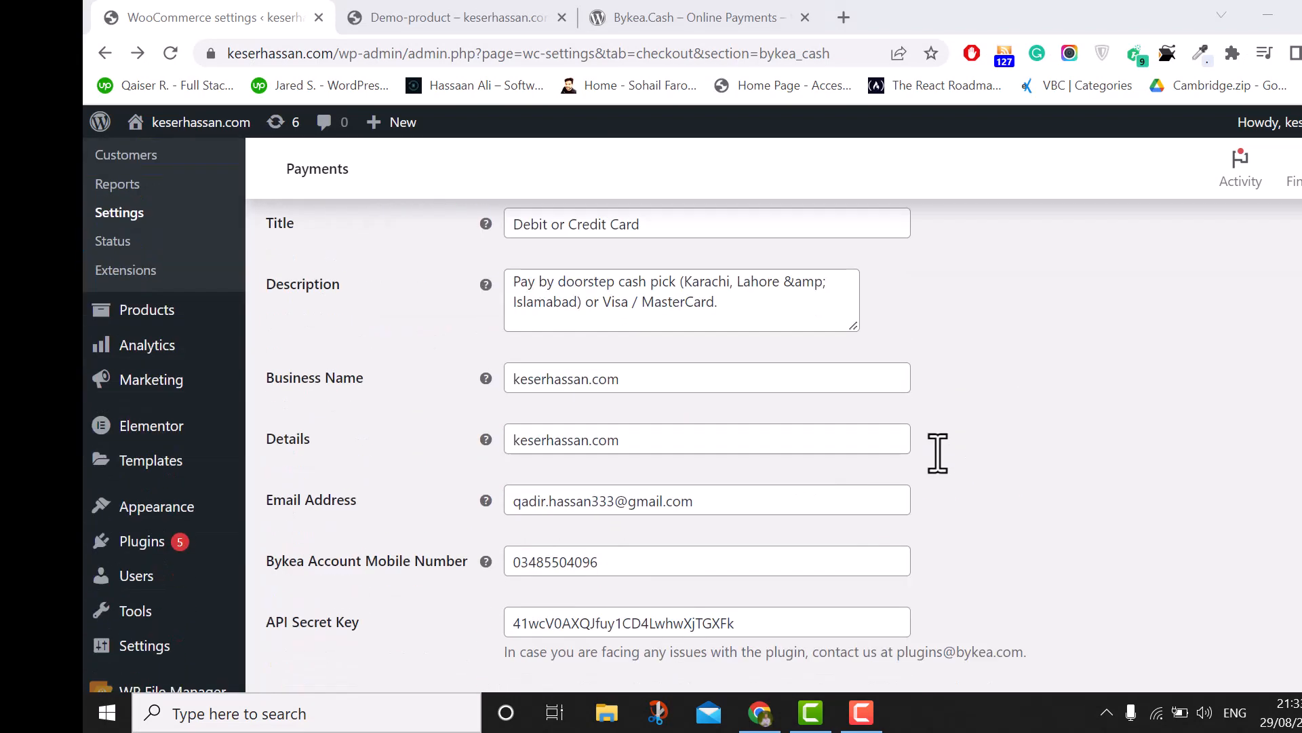
{"action": "scroll", "coordinate": [936, 450], "scroll_direction": "up", "scroll_amount": 5}
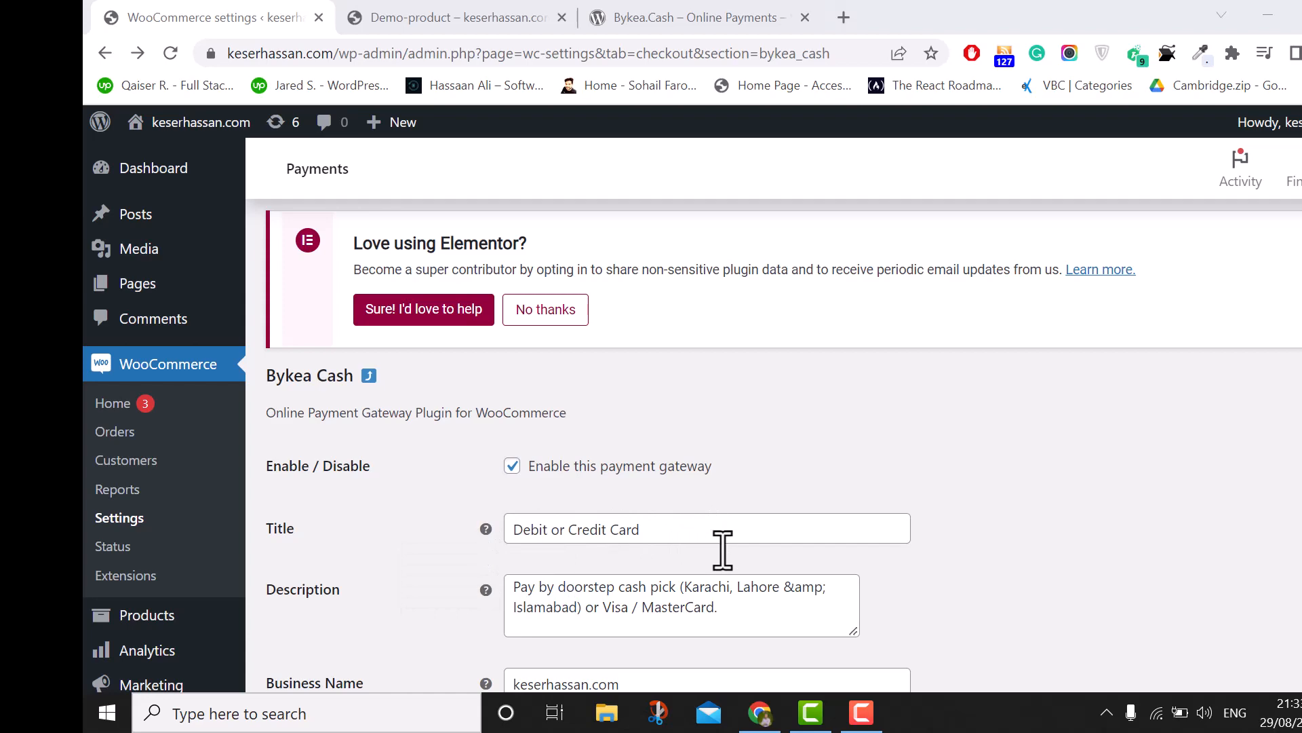
{"action": "left_click", "coordinate": [768, 612]}
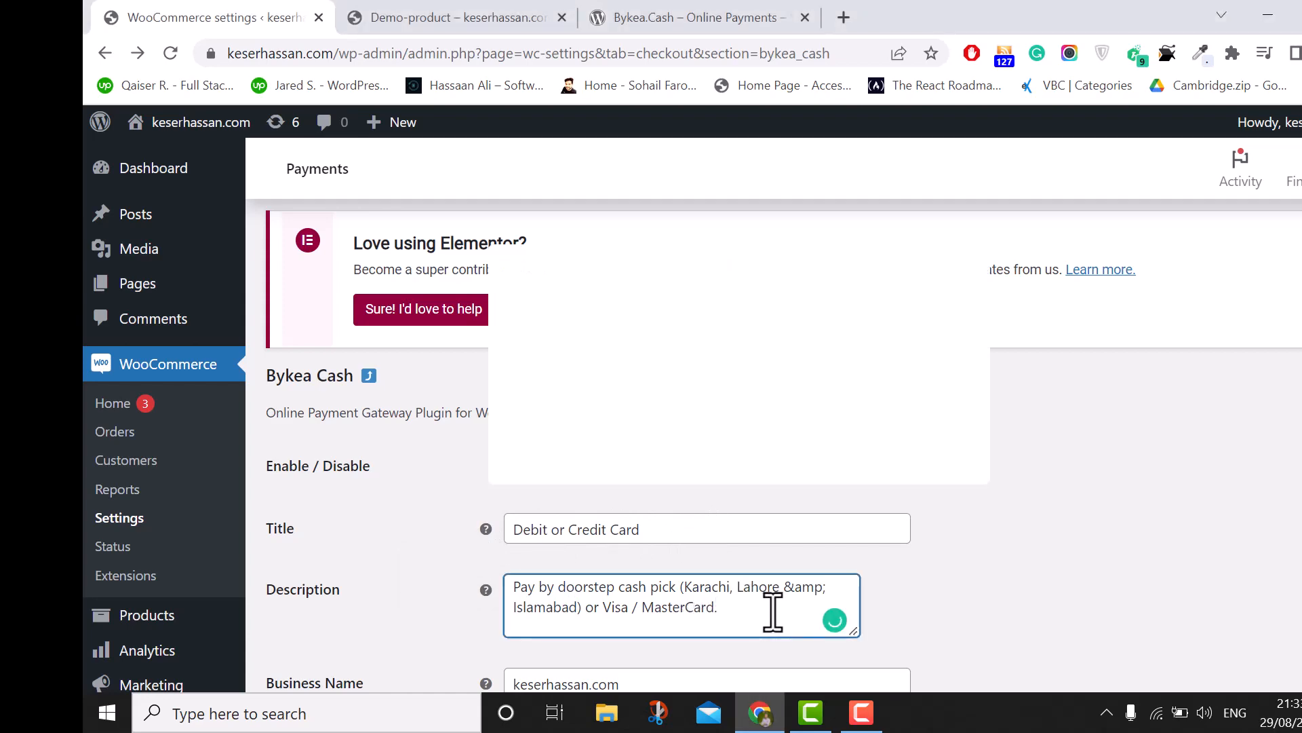
{"action": "scroll", "coordinate": [659, 600], "scroll_direction": "down", "scroll_amount": 2}
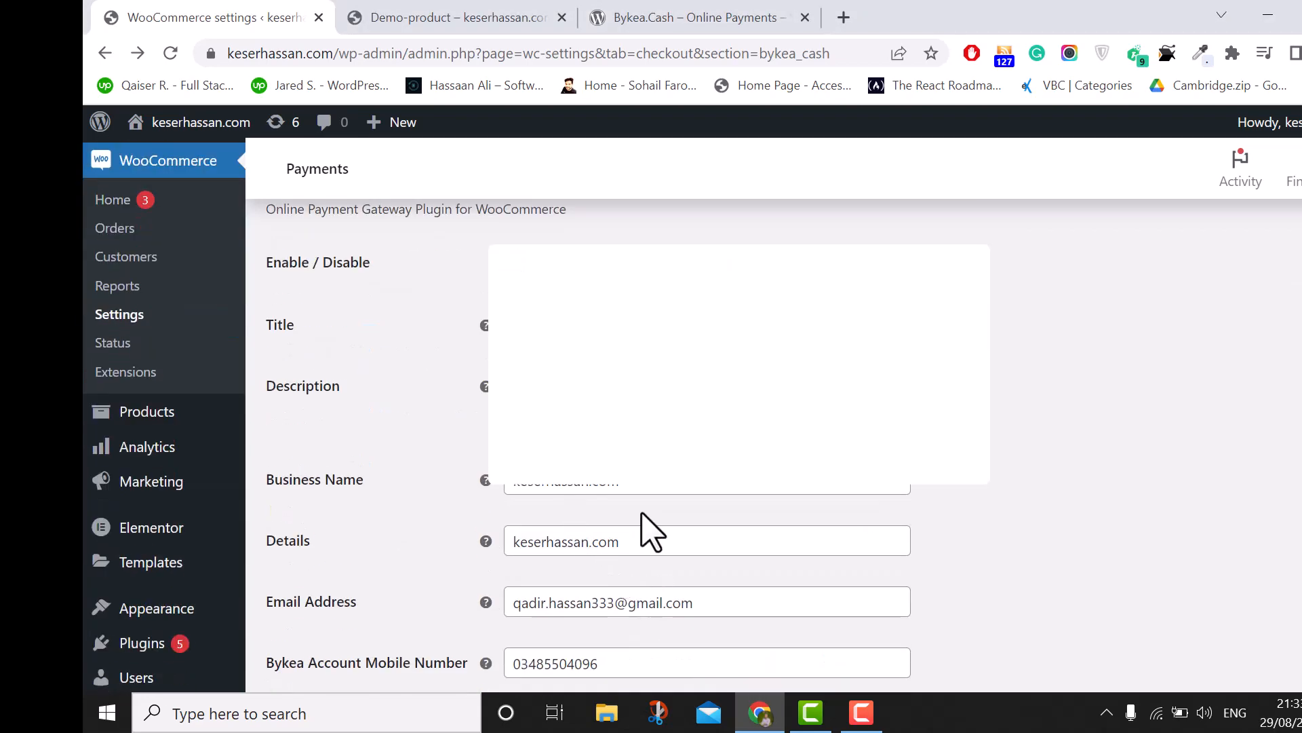
{"action": "scroll", "coordinate": [648, 532], "scroll_direction": "down", "scroll_amount": 3}
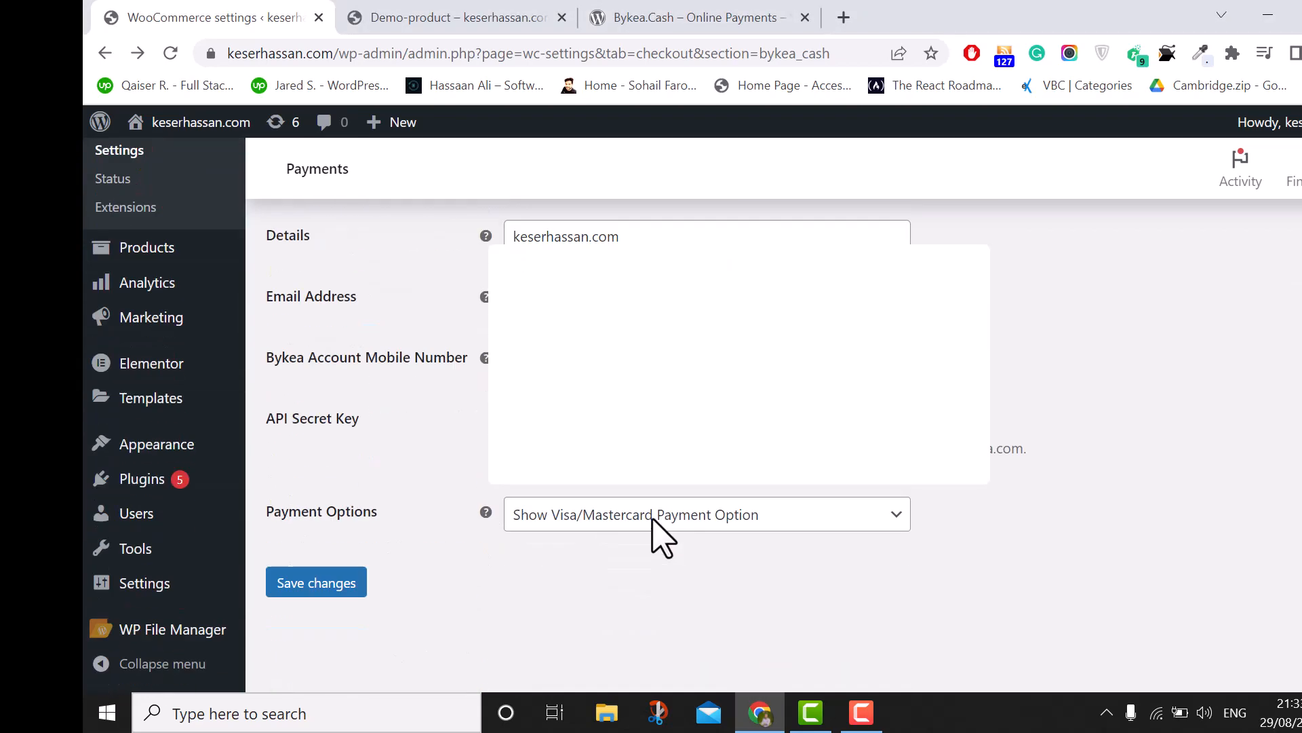
{"action": "left_click", "coordinate": [324, 589]}
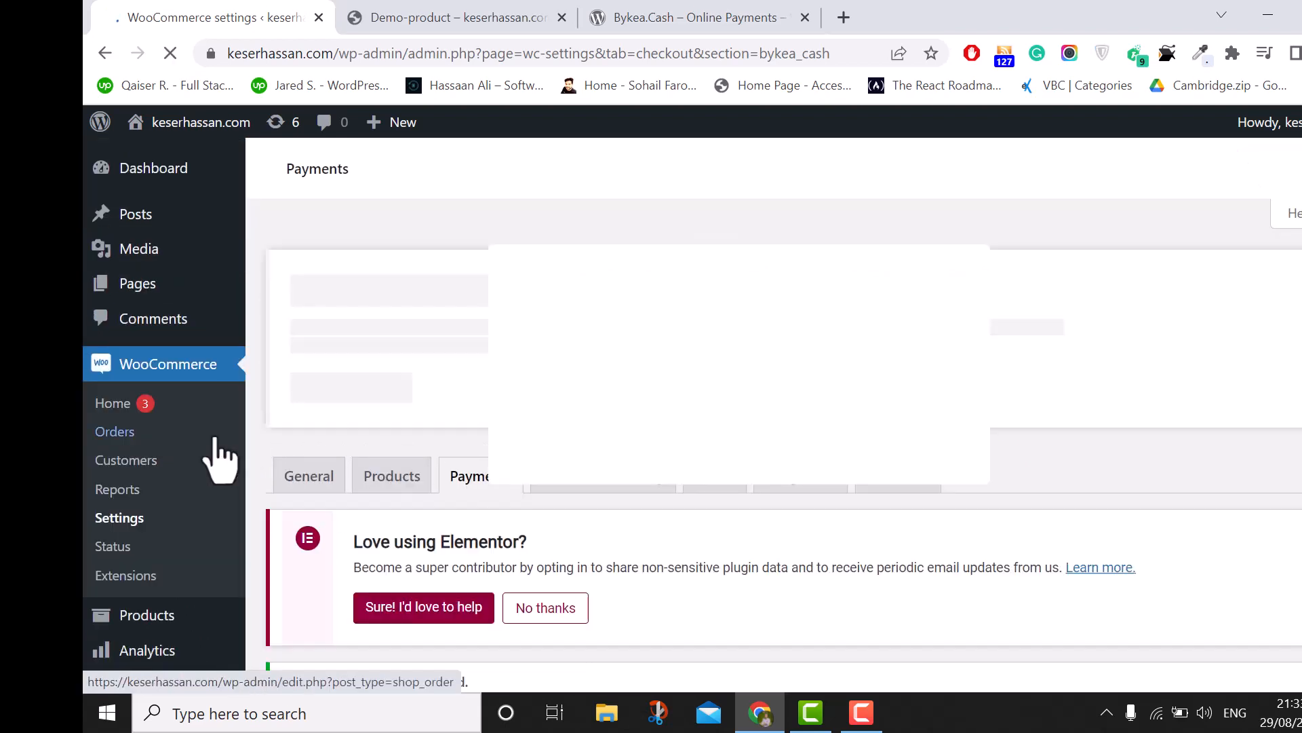
{"action": "scroll", "coordinate": [698, 495], "scroll_direction": "down", "scroll_amount": 10}
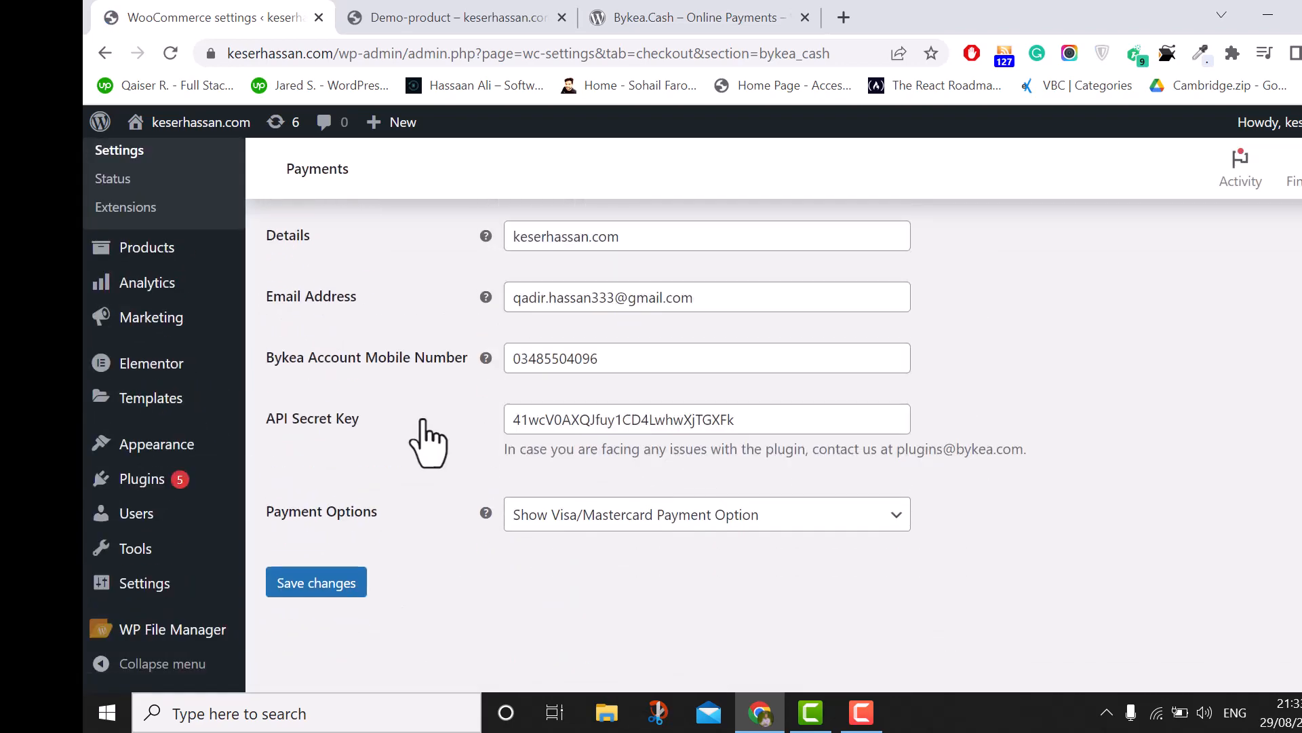
{"action": "scroll", "coordinate": [197, 487], "scroll_direction": "up", "scroll_amount": 10}
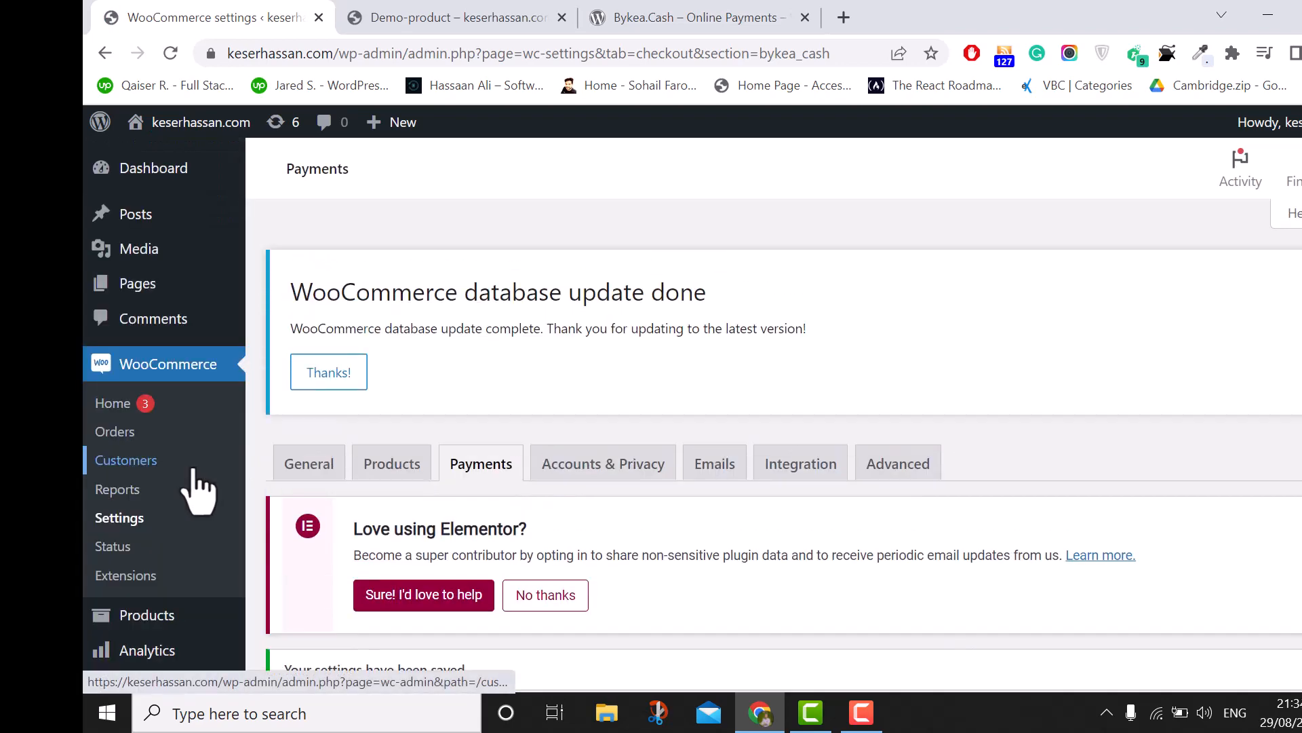
Switch to the Demo-product store page, check the product's name and price, and reload the page.
{"action": "left_click", "coordinate": [479, 15]}
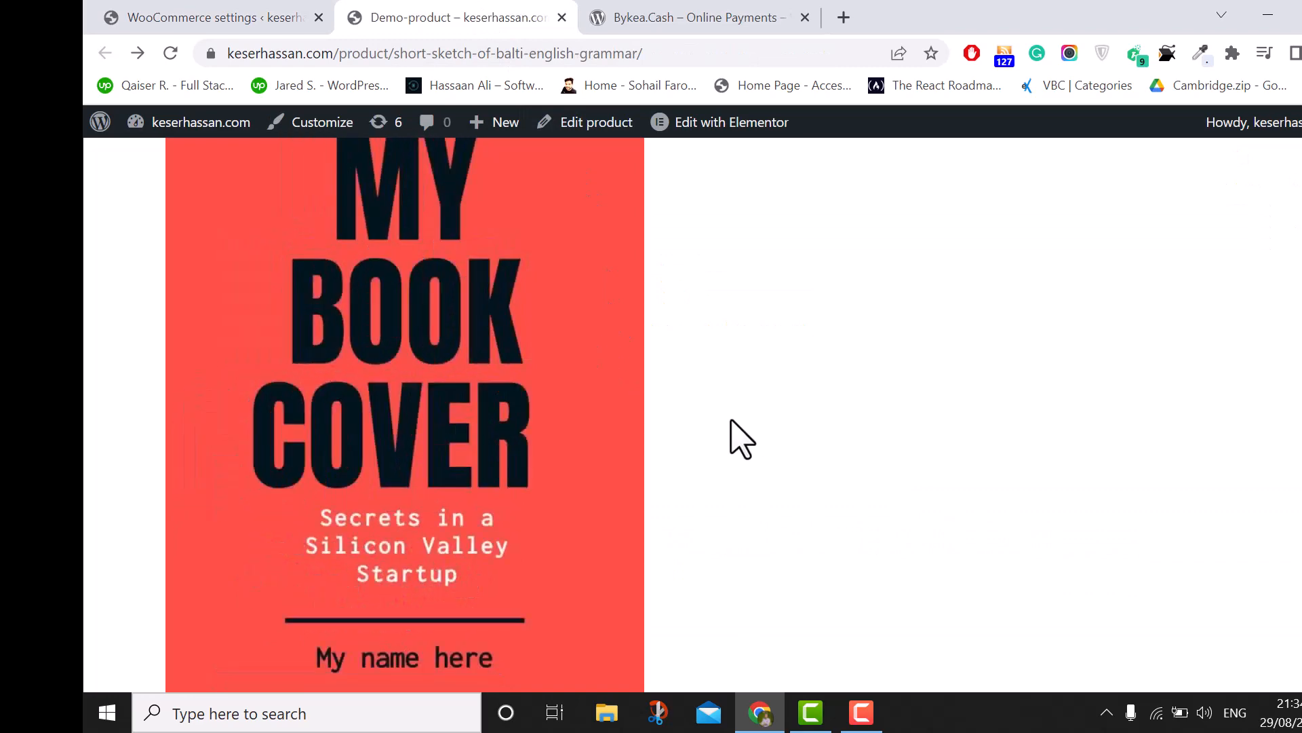
{"action": "scroll", "coordinate": [742, 440], "scroll_direction": "up", "scroll_amount": 5}
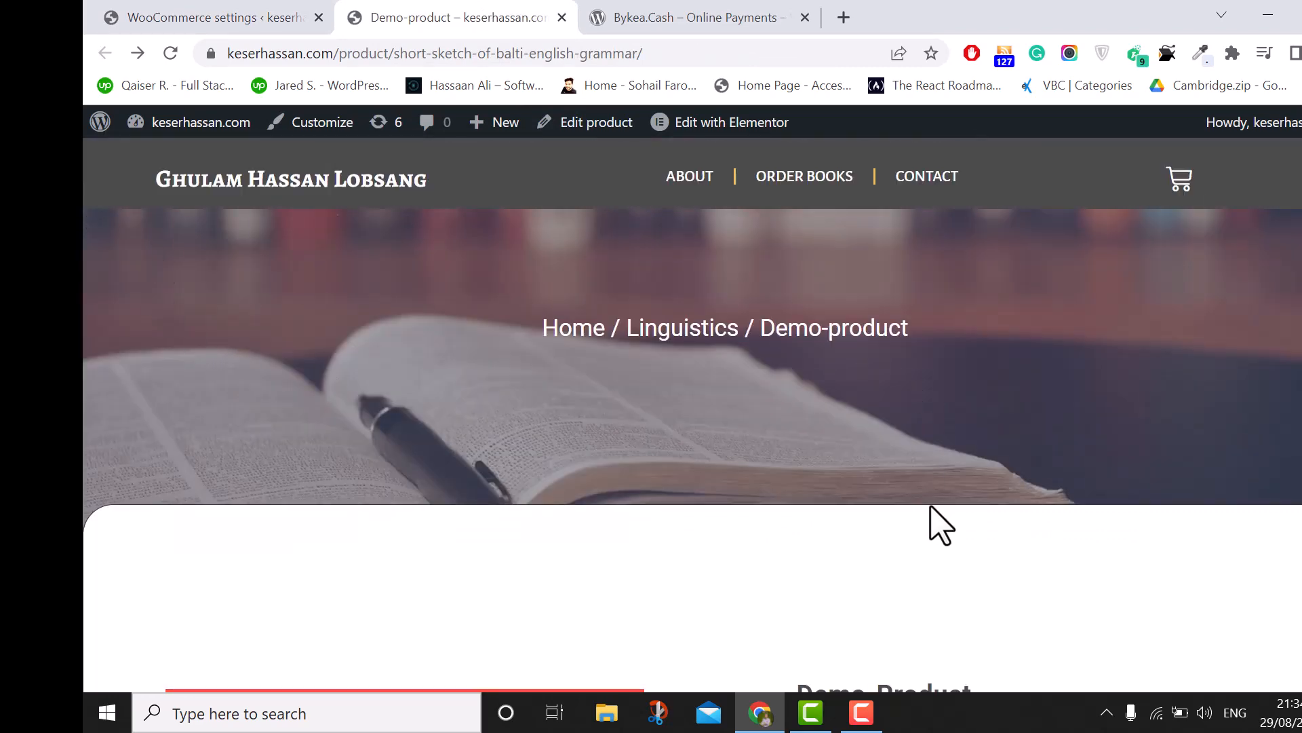
{"action": "scroll", "coordinate": [940, 526], "scroll_direction": "down", "scroll_amount": 5}
{"action": "left_click_drag", "start_coordinate": [787, 405], "coordinate": [905, 461]}
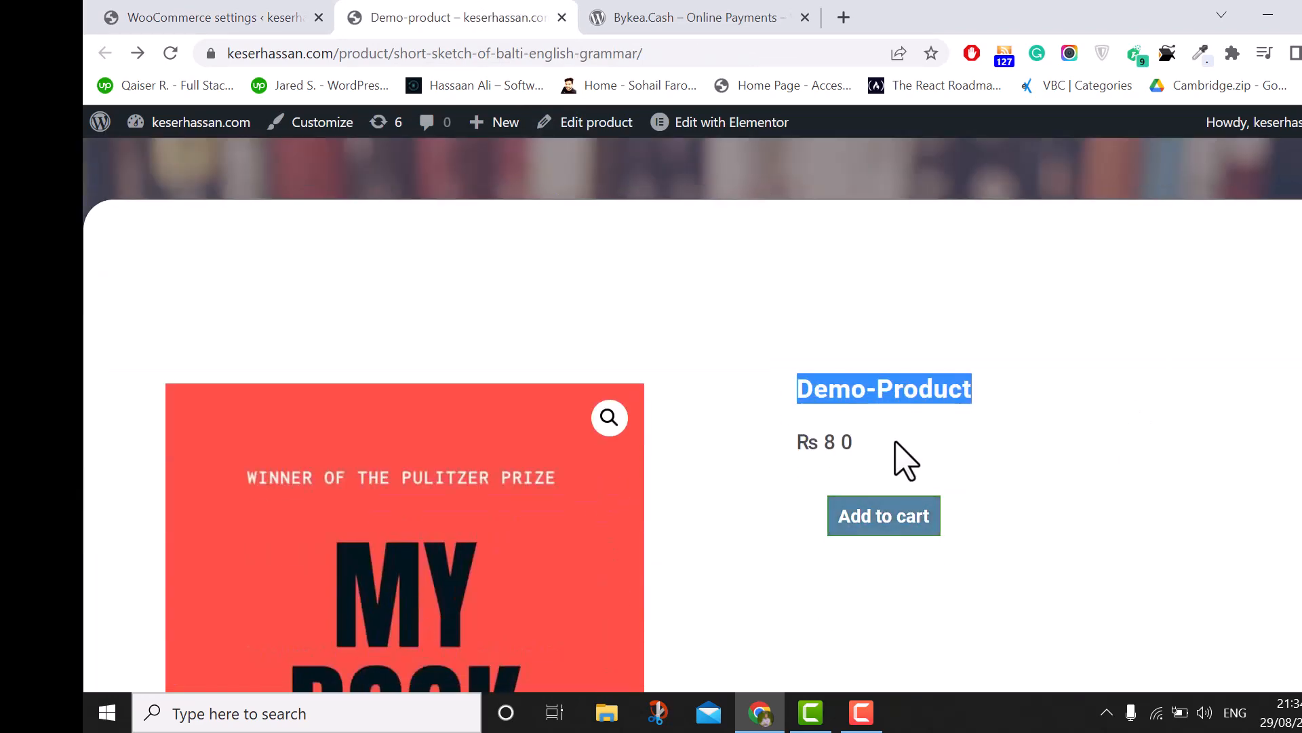
{"action": "left_click", "coordinate": [907, 461]}
{"action": "left_click_drag", "start_coordinate": [779, 449], "coordinate": [866, 460]}
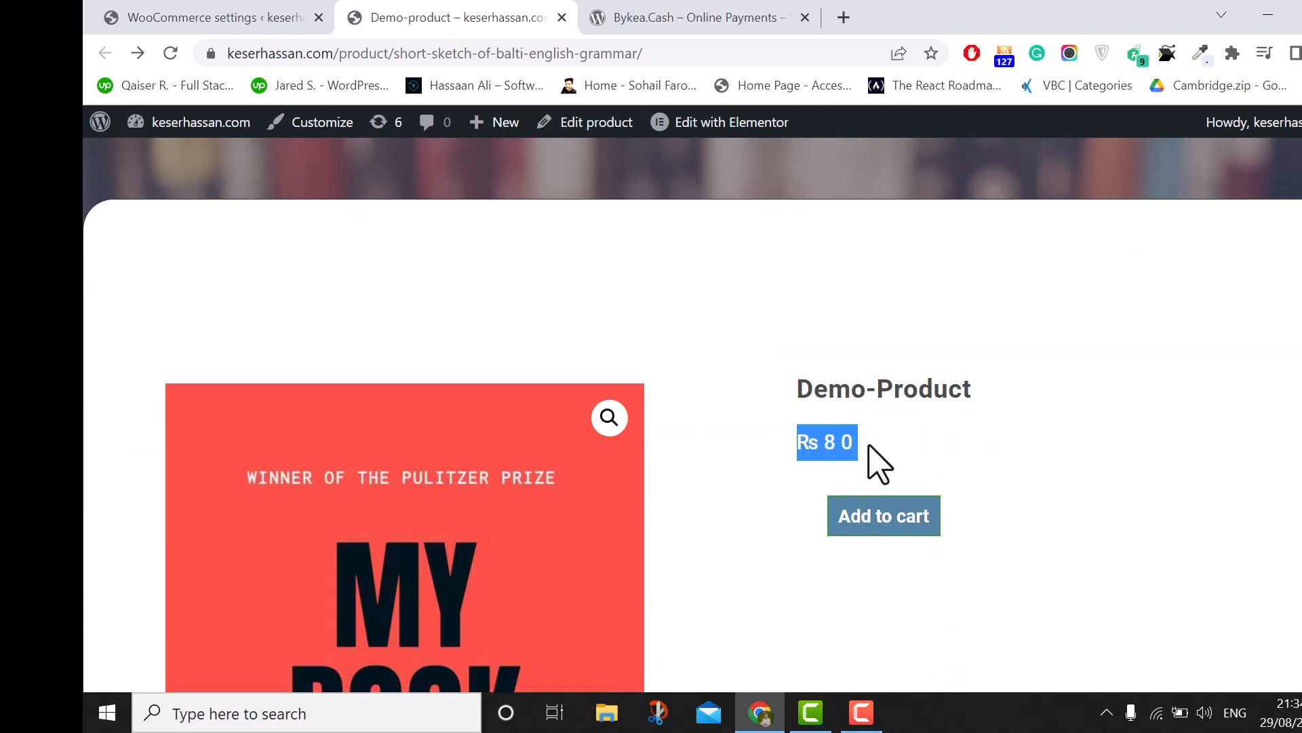
{"action": "left_click", "coordinate": [1134, 389]}
{"action": "left_click", "coordinate": [181, 54]}
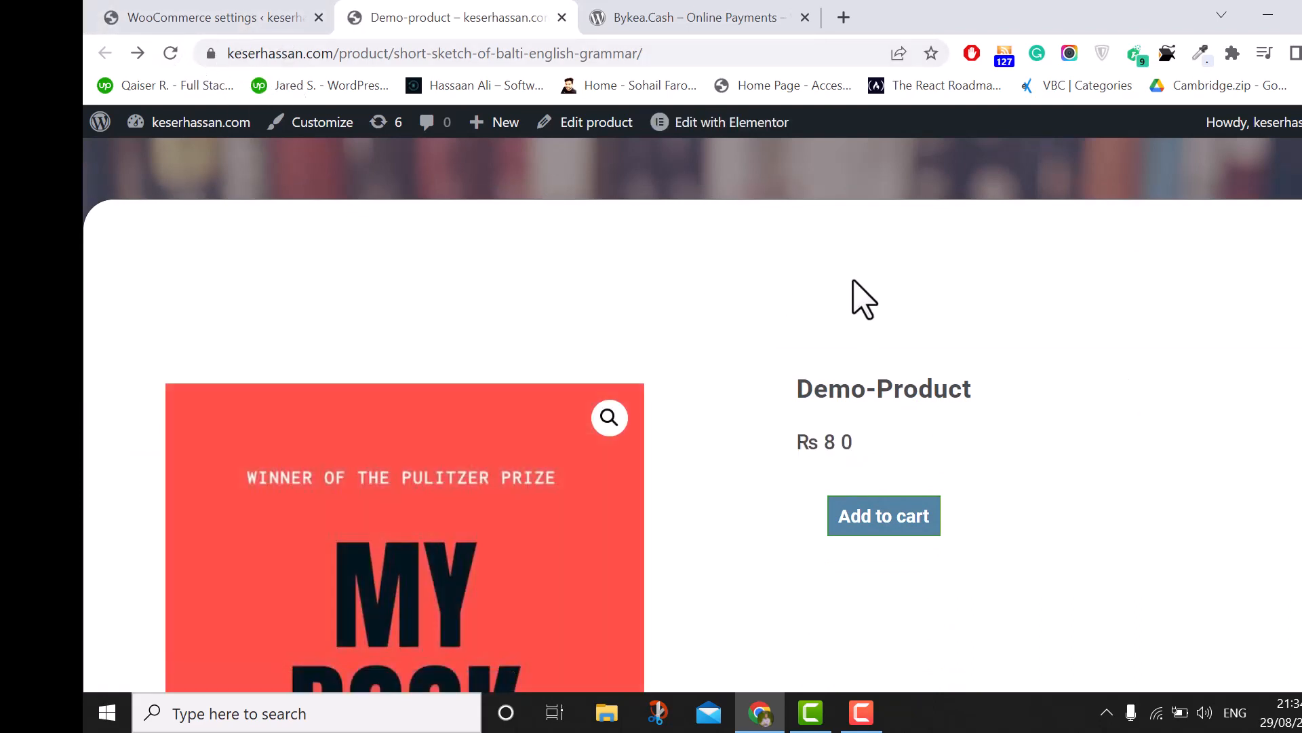
Add the Demo-product to the cart and proceed to checkout.
{"action": "scroll", "coordinate": [1018, 434], "scroll_direction": "down", "scroll_amount": 3}
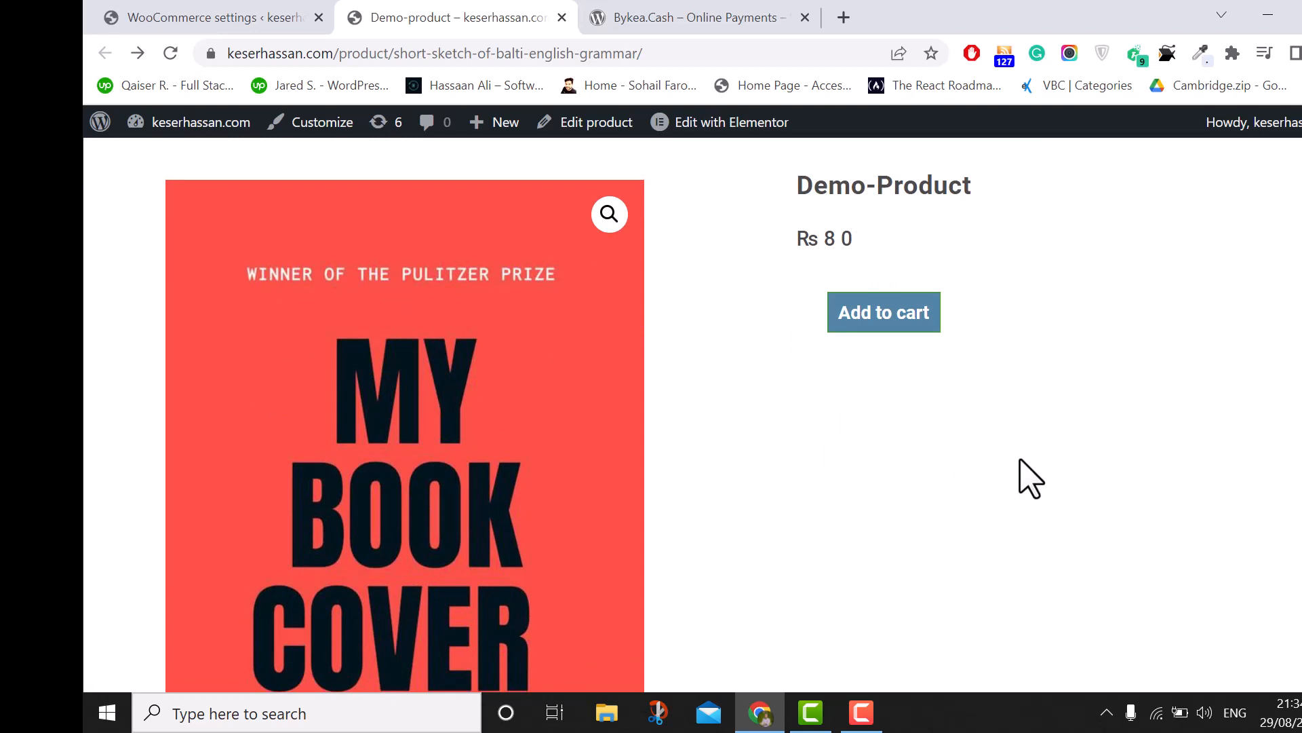
{"action": "scroll", "coordinate": [1034, 475], "scroll_direction": "up", "scroll_amount": 5}
{"action": "scroll", "coordinate": [1041, 467], "scroll_direction": "down", "scroll_amount": 6}
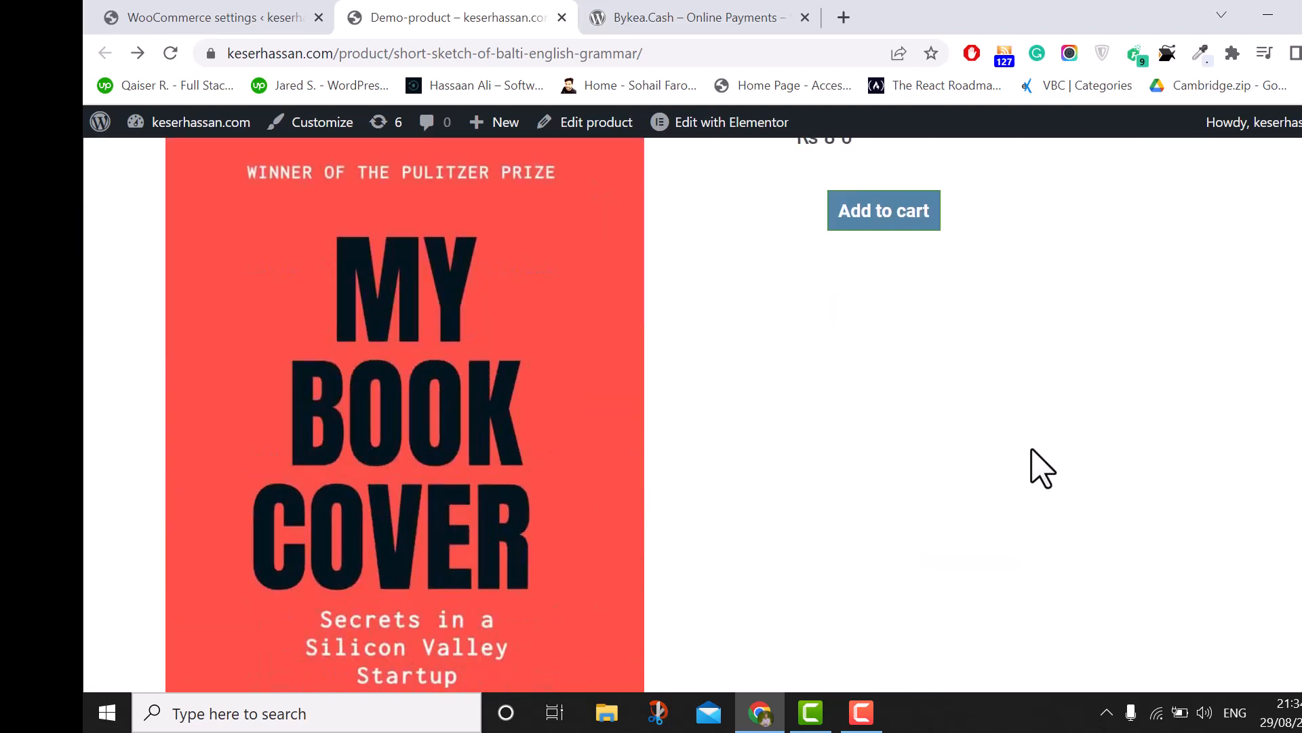
{"action": "scroll", "coordinate": [1031, 449], "scroll_direction": "up", "scroll_amount": 2}
{"action": "left_click", "coordinate": [859, 325]}
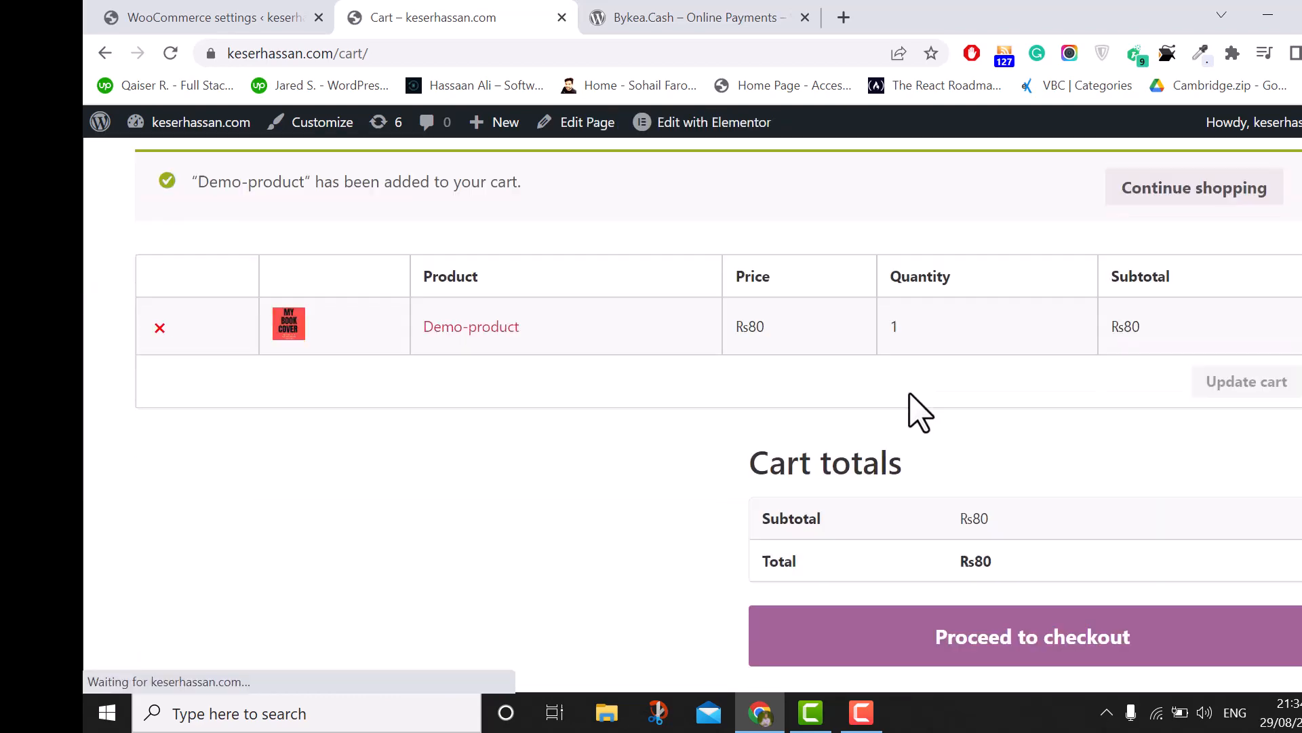
{"action": "left_click", "coordinate": [1057, 652]}
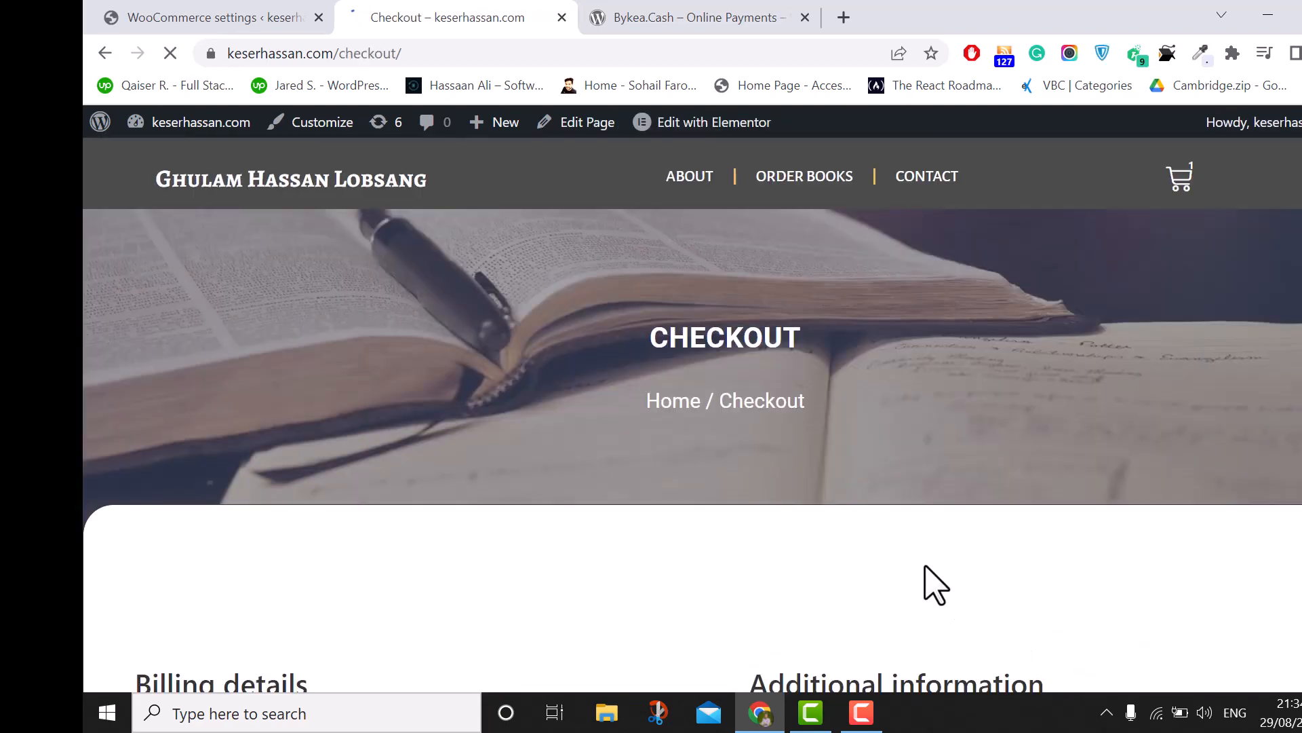
Compare the Direct bank transfer and Debit or Credit Card payment methods under the order summary.
{"action": "scroll", "coordinate": [887, 438], "scroll_direction": "down", "scroll_amount": 15}
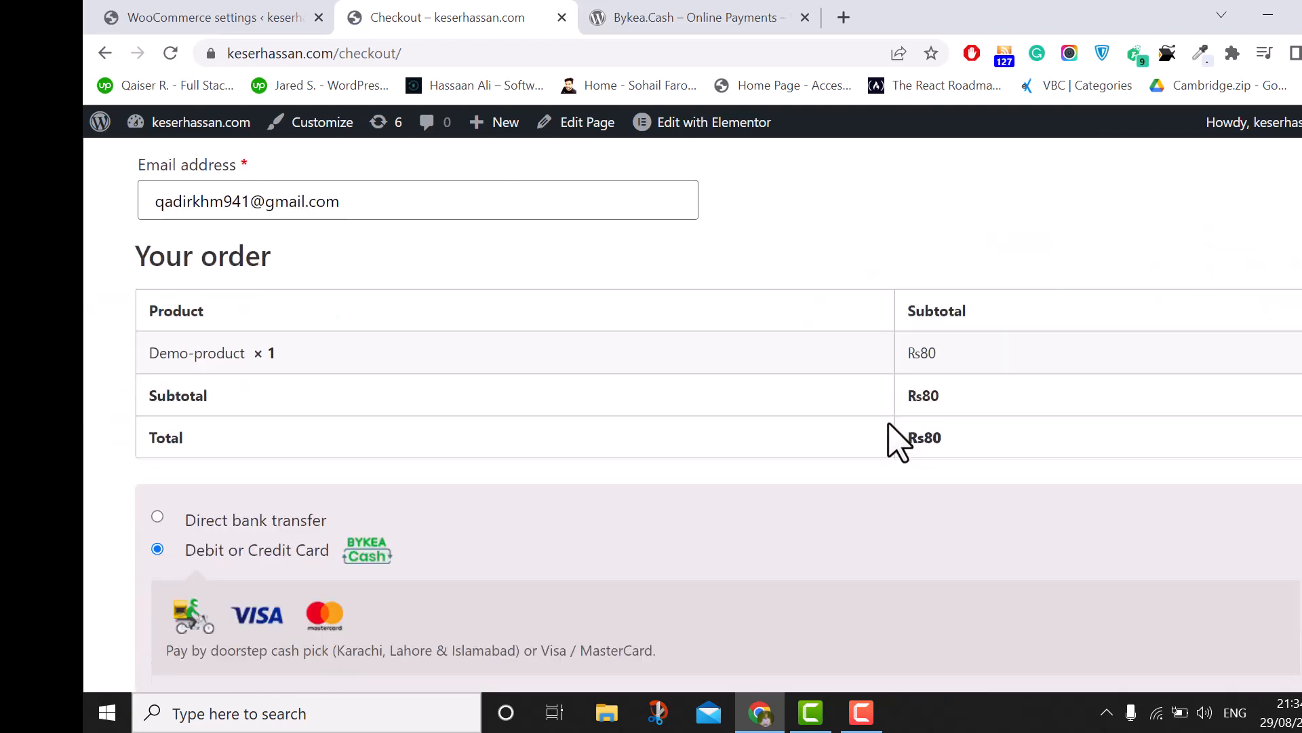
{"action": "scroll", "coordinate": [887, 437], "scroll_direction": "down", "scroll_amount": 3}
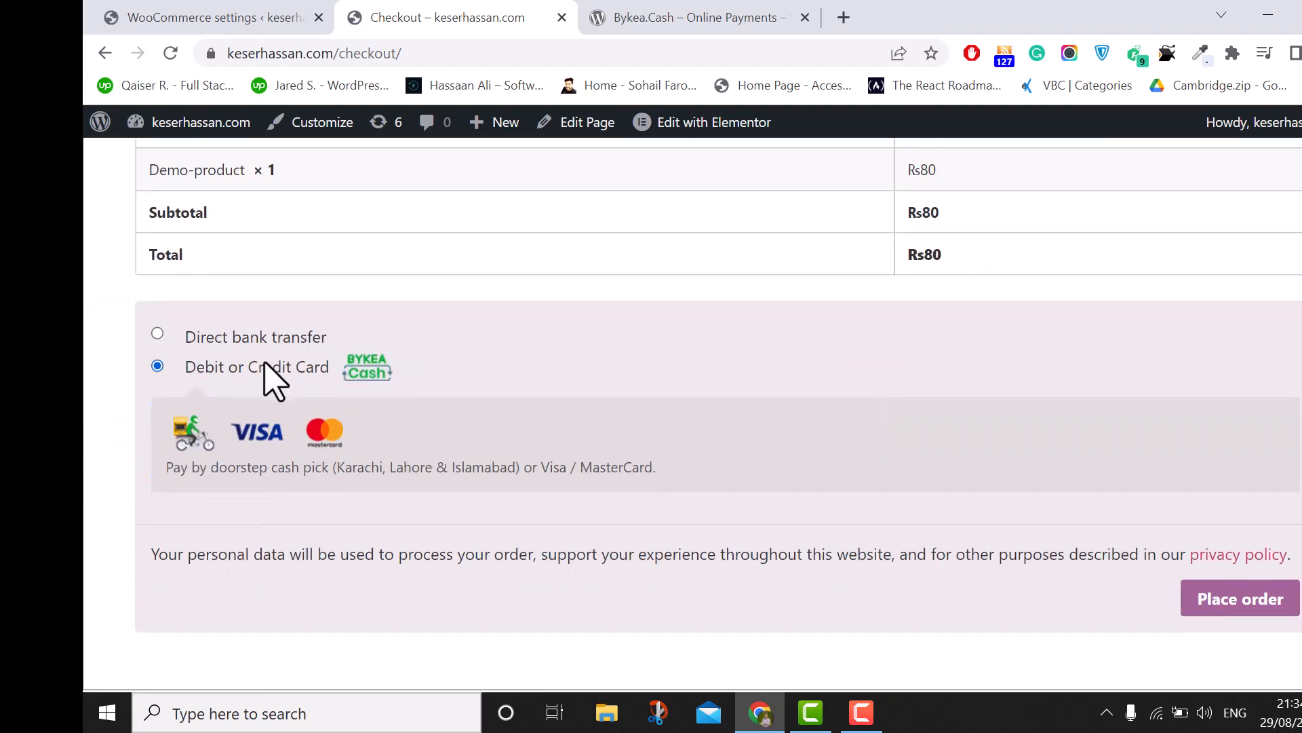
{"action": "left_click", "coordinate": [215, 342]}
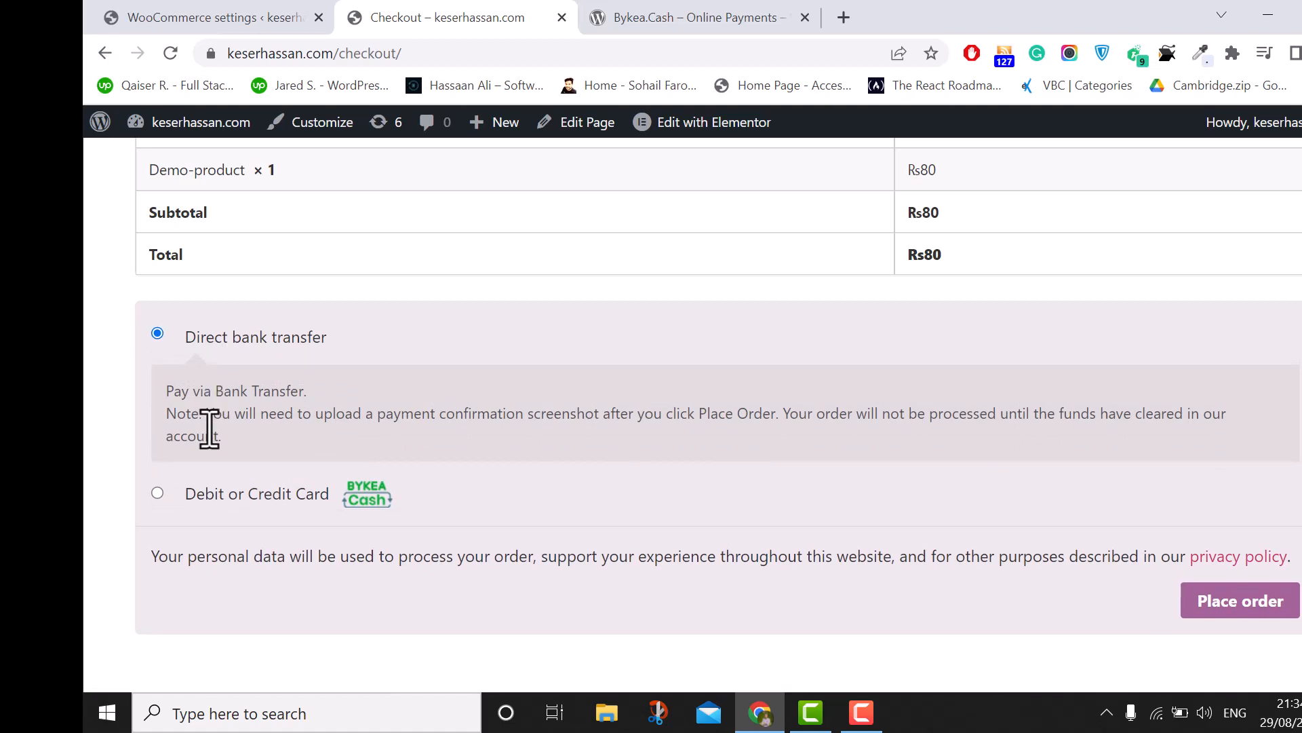
{"action": "left_click", "coordinate": [215, 500]}
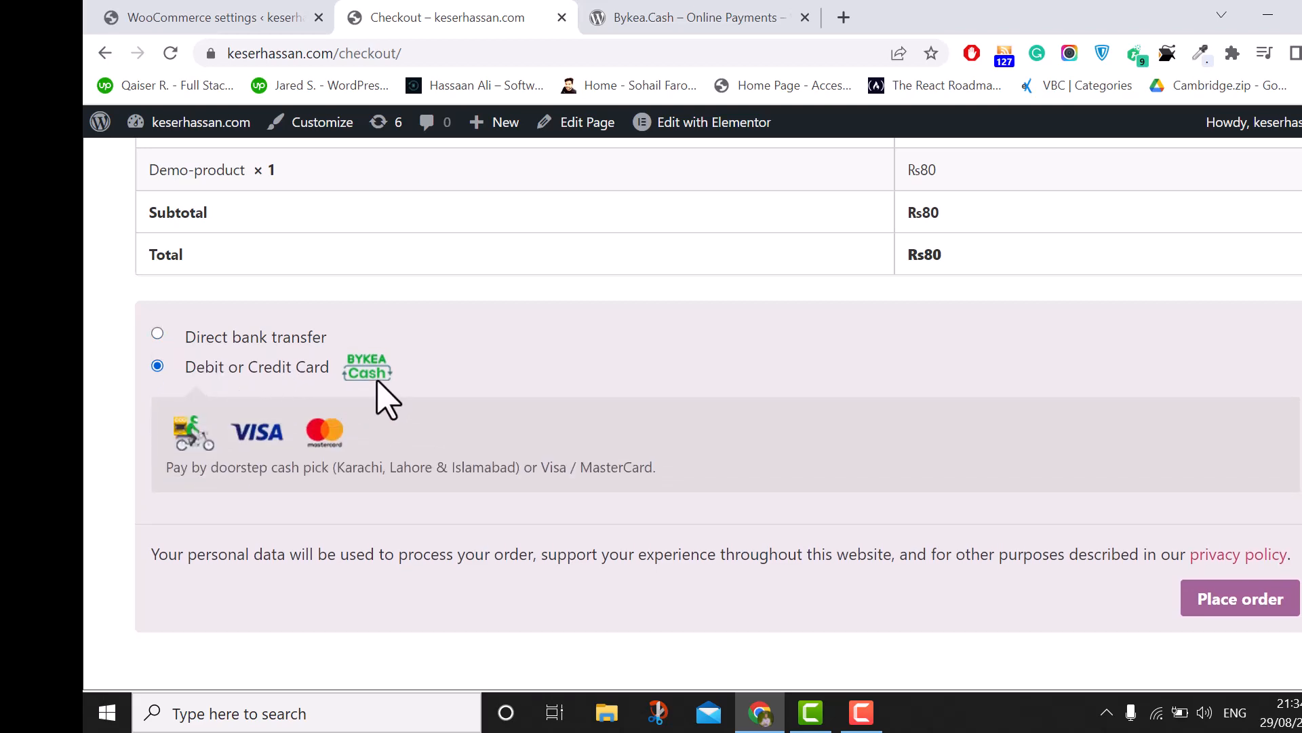
Fill in the checkout billing details with the customer's name, postal address, phone number and email address.
{"action": "scroll", "coordinate": [398, 518], "scroll_direction": "up", "scroll_amount": 15}
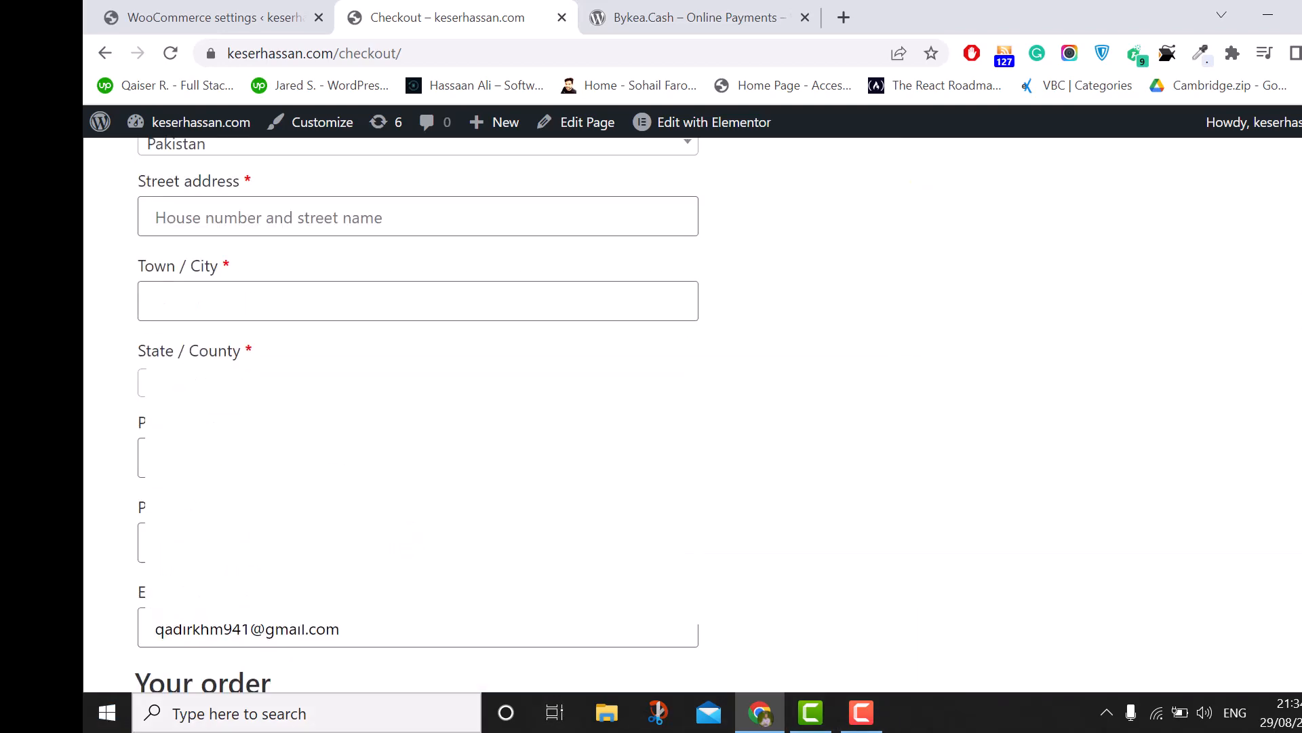
{"action": "scroll", "coordinate": [212, 360], "scroll_direction": "down", "scroll_amount": 6}
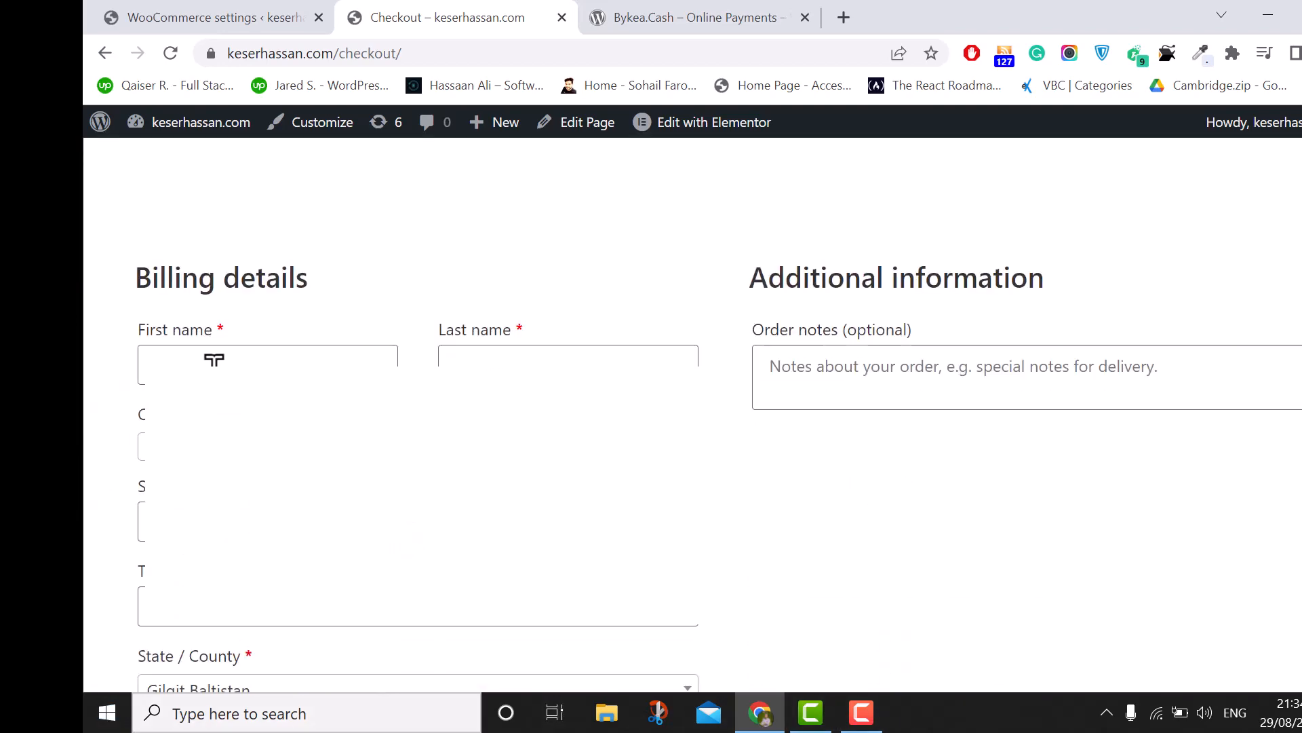
{"action": "scroll", "coordinate": [155, 360], "scroll_direction": "down", "scroll_amount": 5}
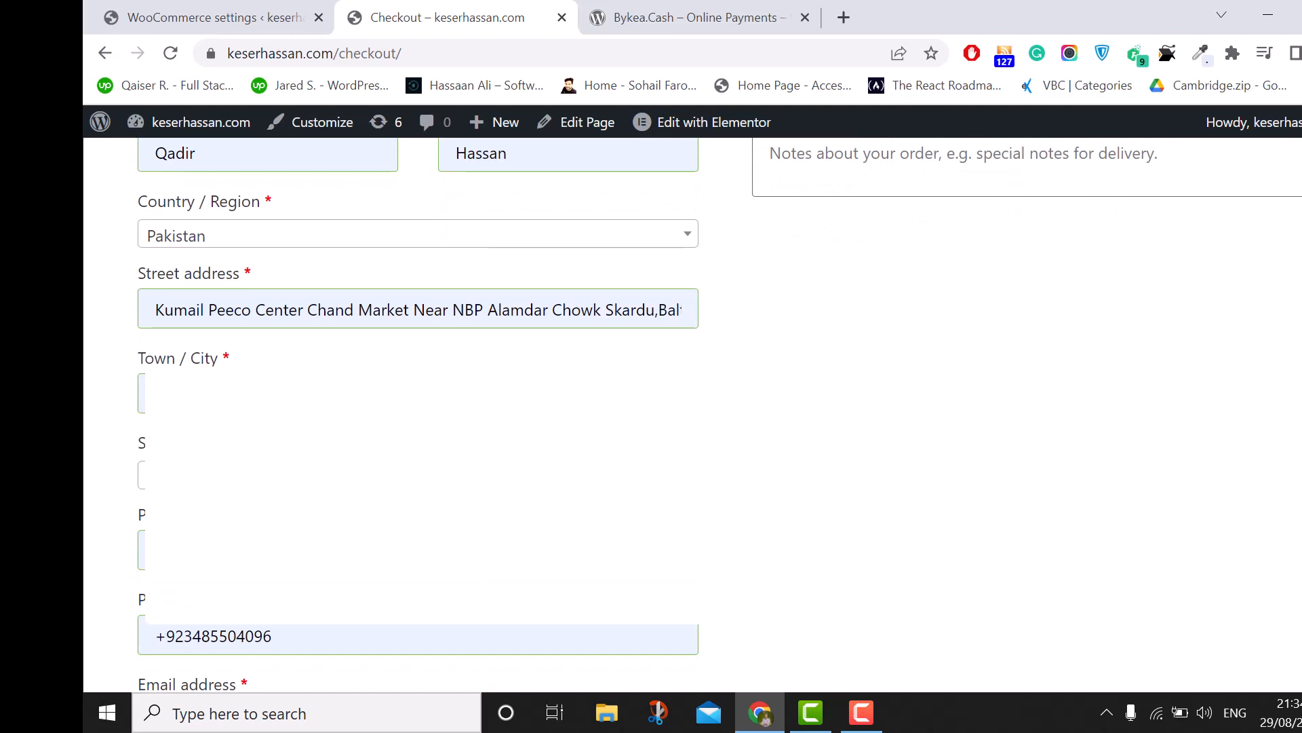
{"action": "scroll", "coordinate": [417, 407], "scroll_direction": "down", "scroll_amount": 6}
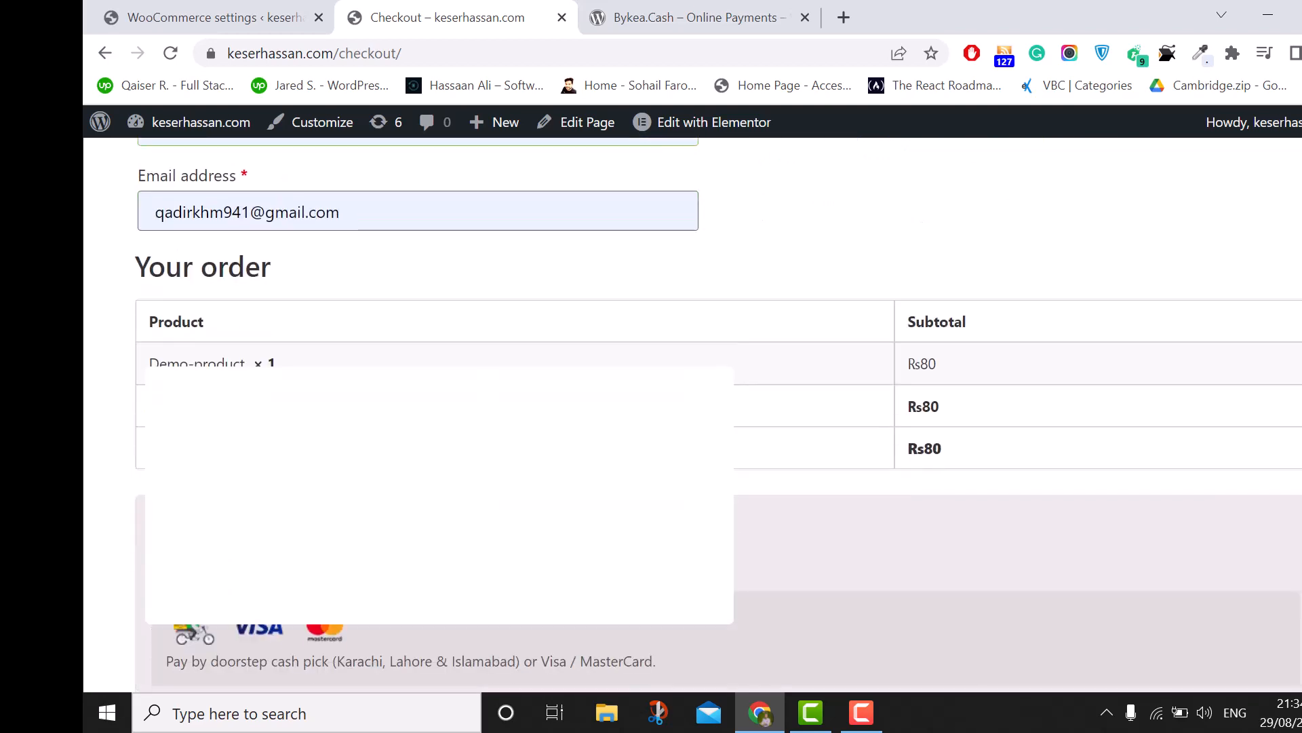
Choose Debit or Credit Card (Bykea Cash) as the payment method and place the order.
{"action": "scroll", "coordinate": [692, 407], "scroll_direction": "down", "scroll_amount": 2}
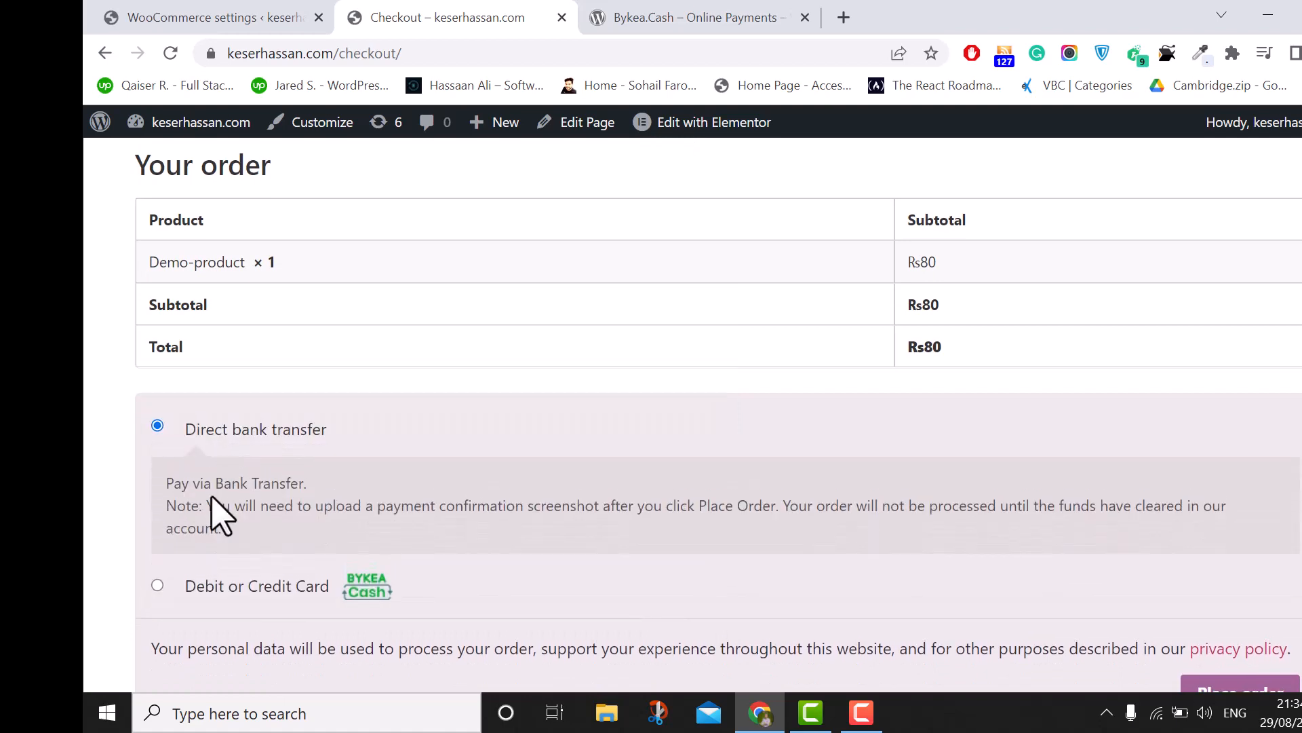
{"action": "scroll", "coordinate": [221, 509], "scroll_direction": "down", "scroll_amount": 2}
{"action": "left_click", "coordinate": [226, 468]}
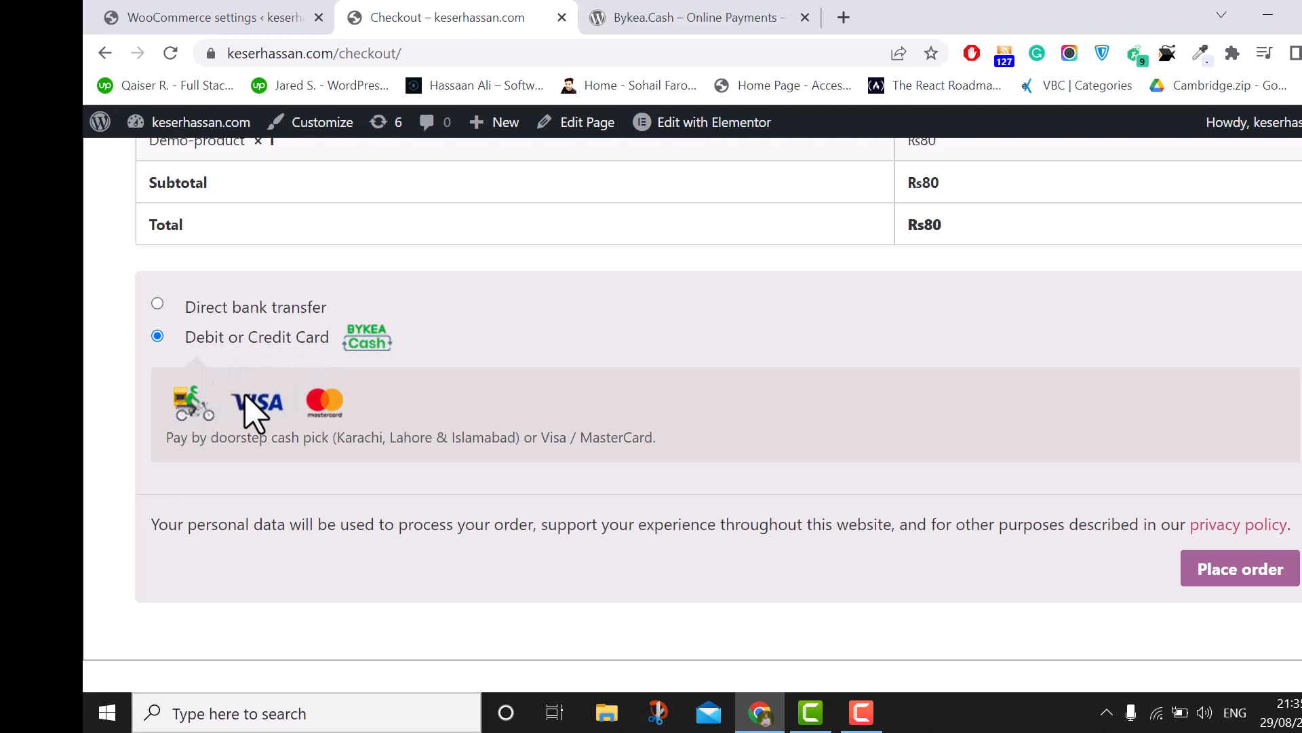
{"action": "left_click", "coordinate": [1226, 582]}
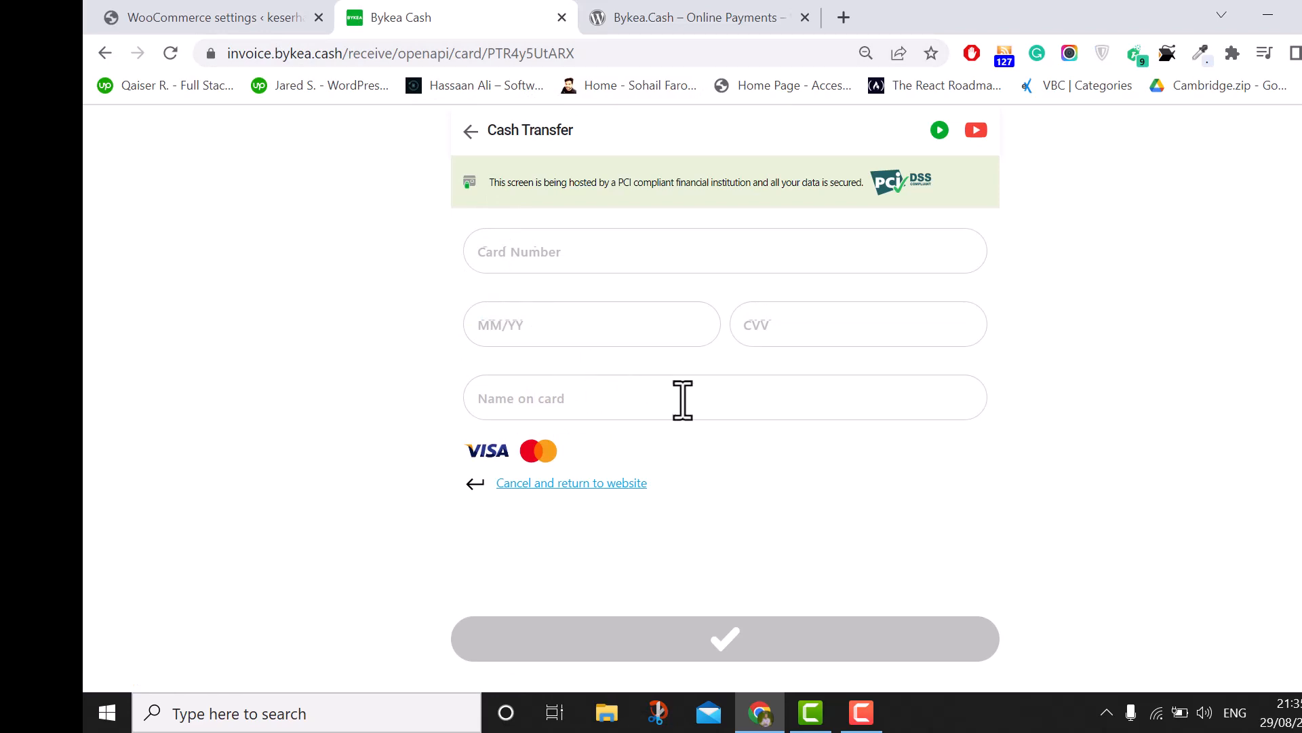
Enter the card number, expiry date, CVV and cardholder's name on the Bykea Cash page, submit them and confirm the payment.
{"action": "left_click", "coordinate": [628, 251]}
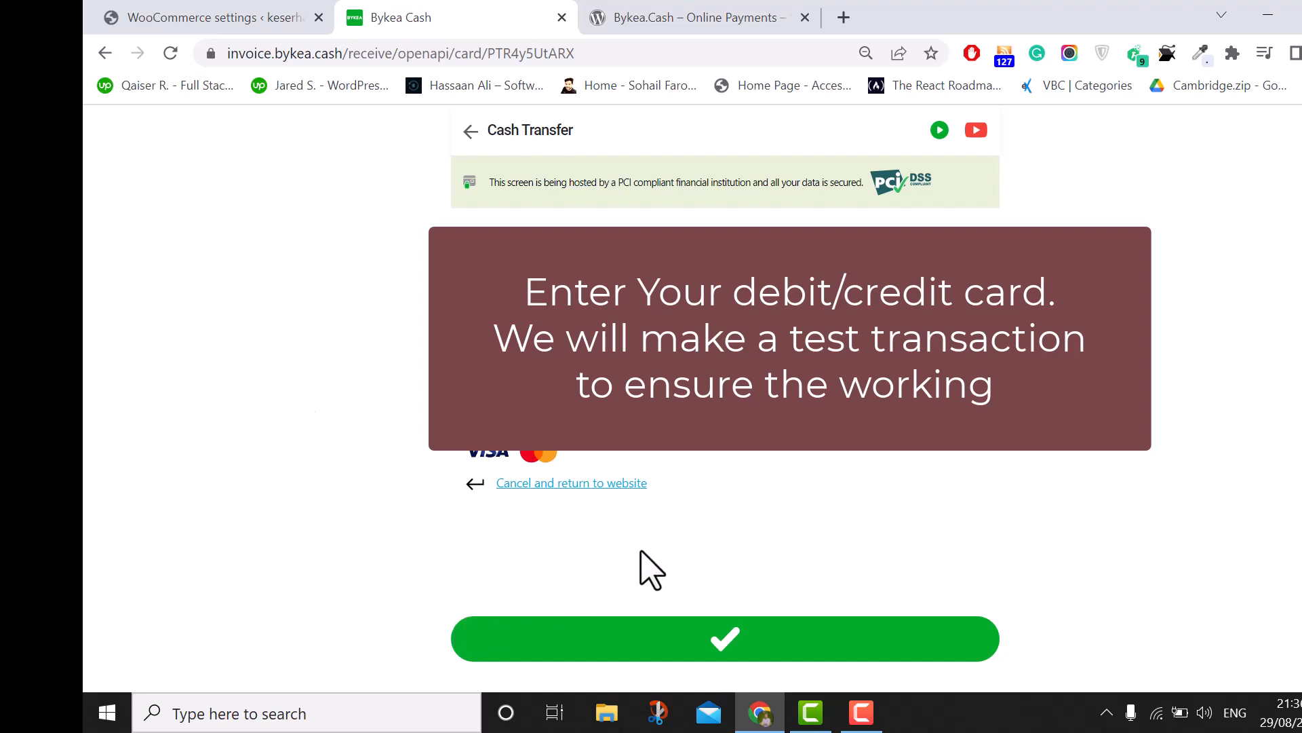
{"action": "left_click", "coordinate": [738, 658]}
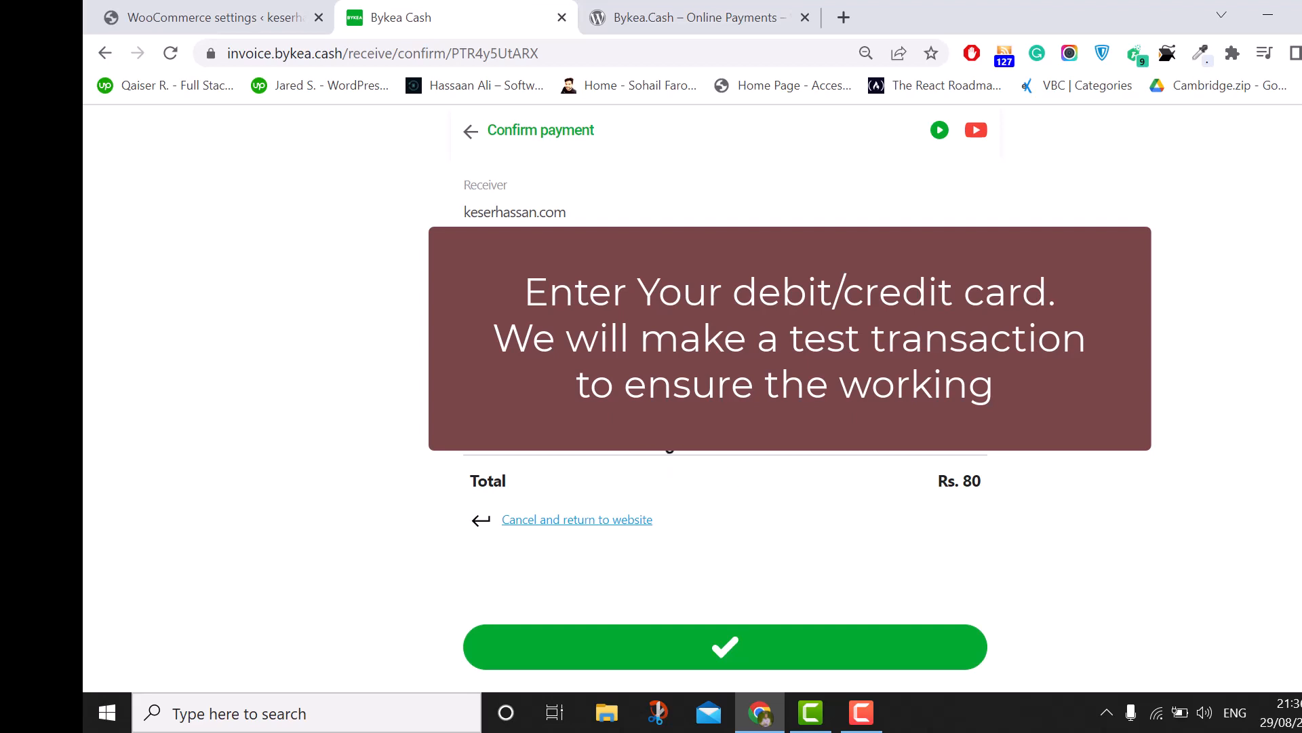
{"action": "left_click", "coordinate": [732, 654]}
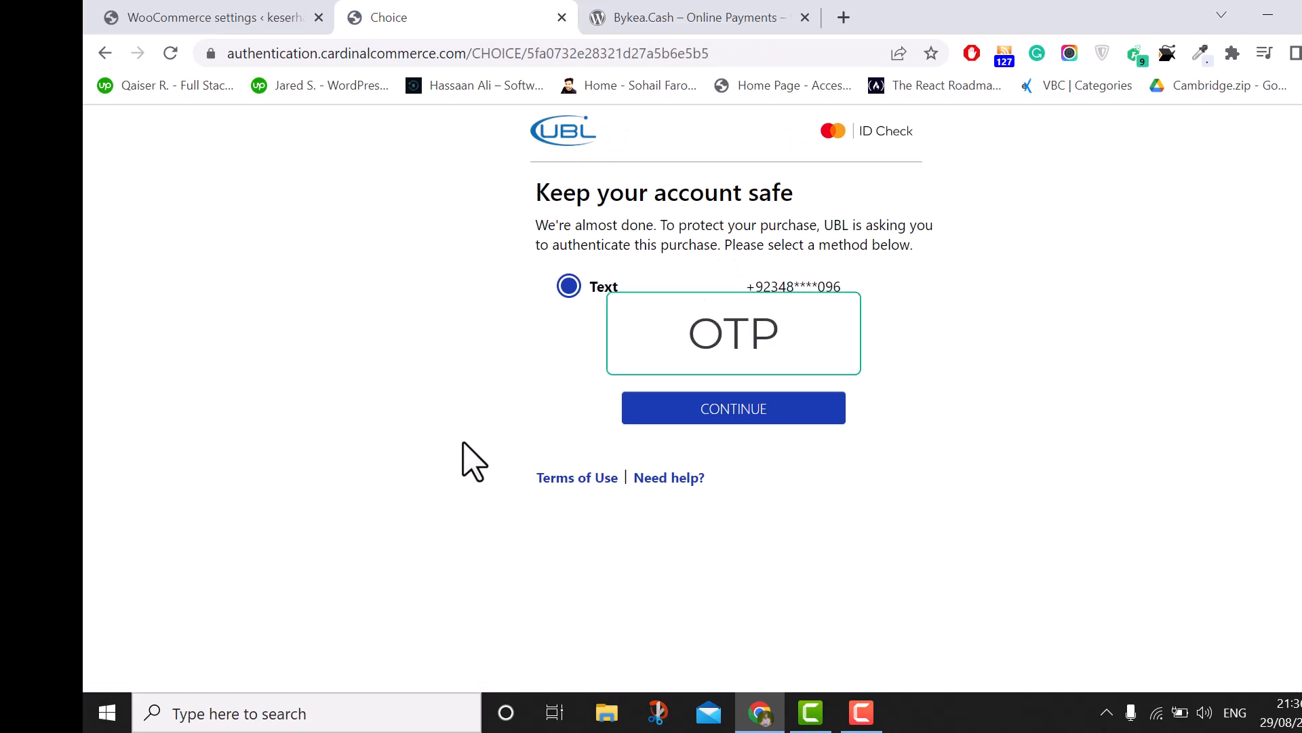
Request the bank's verification code by text message, enter it and submit it to authorize the purchase.
{"action": "left_click", "coordinate": [751, 413]}
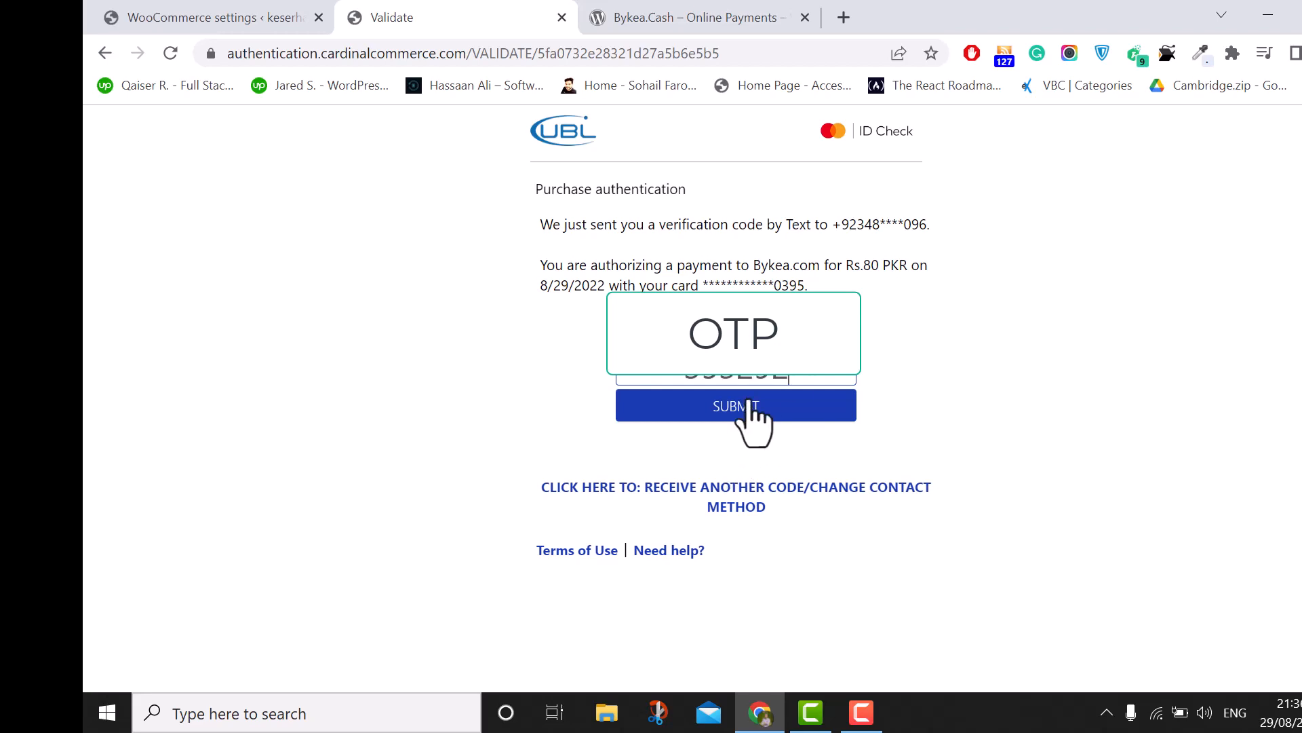
{"action": "left_click", "coordinate": [746, 405]}
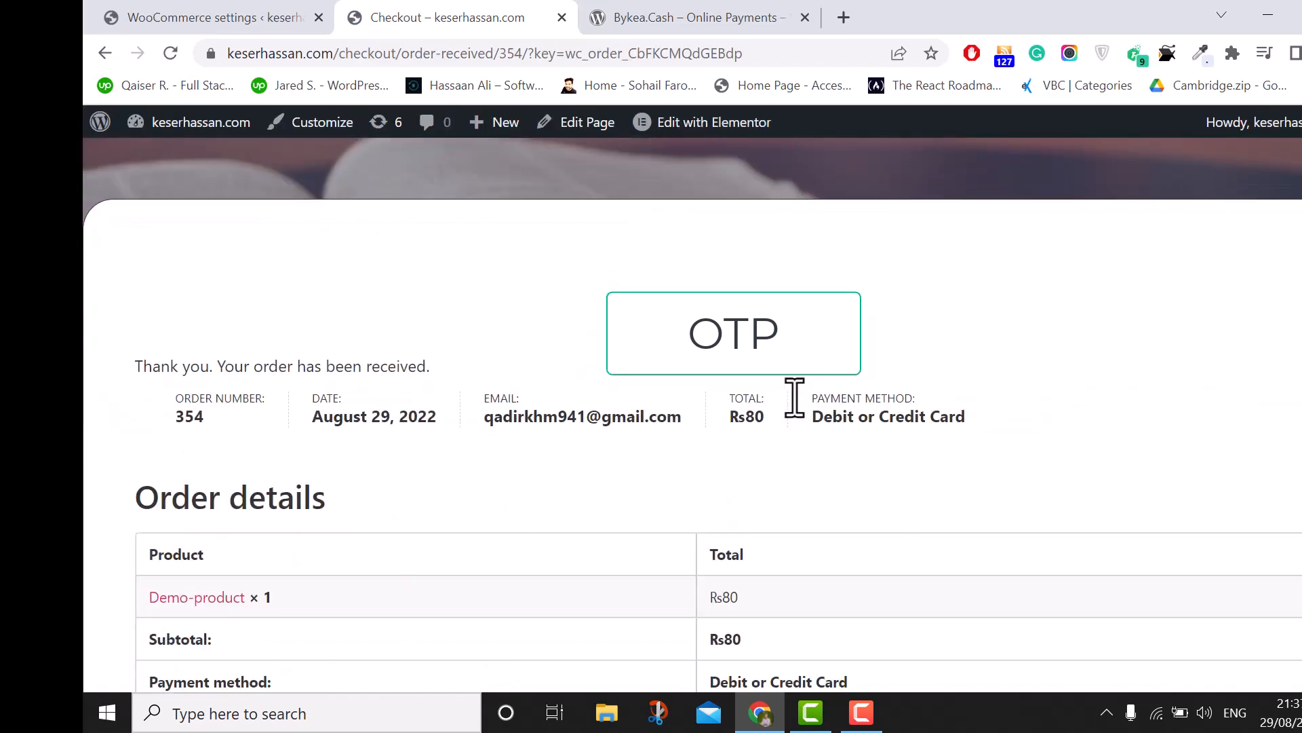
Review the order-received page, including the thank-you message, order details and billing address.
{"action": "scroll", "coordinate": [633, 430], "scroll_direction": "down", "scroll_amount": 3}
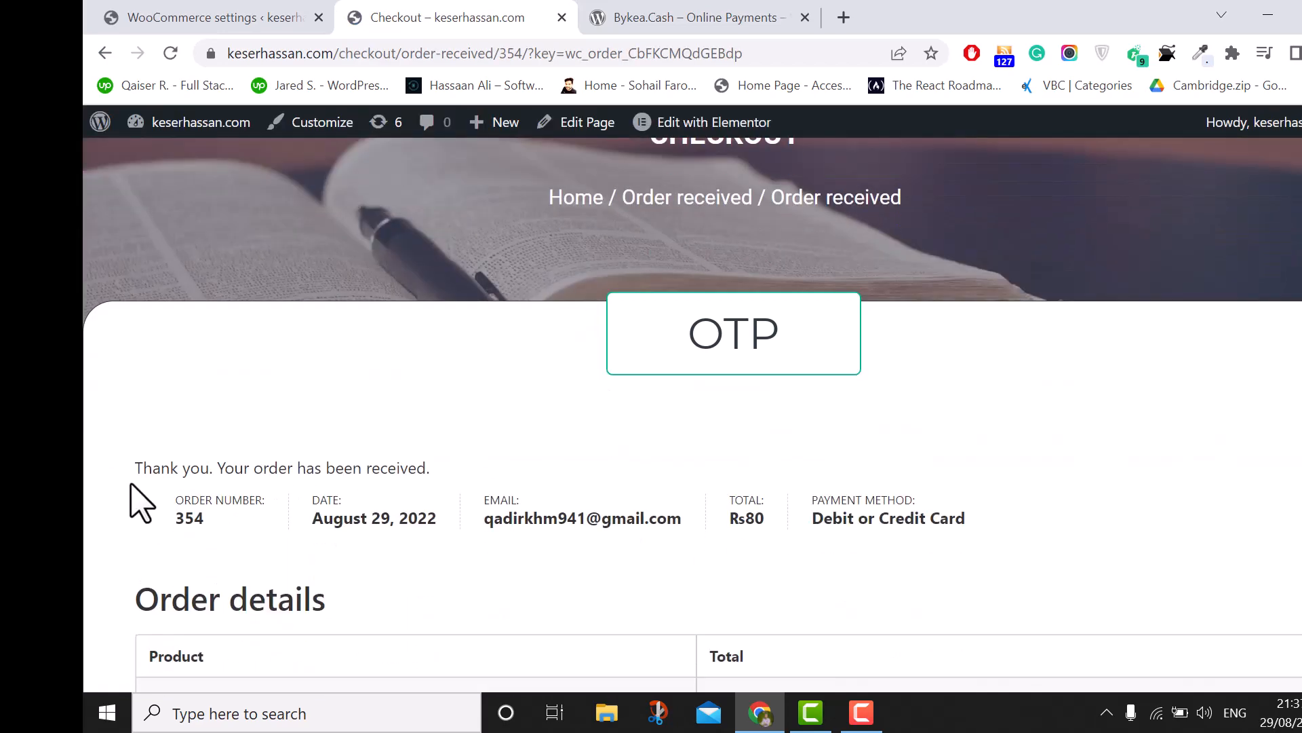
{"action": "left_click_drag", "start_coordinate": [429, 468], "coordinate": [158, 459]}
{"action": "left_click", "coordinate": [159, 458]}
{"action": "scroll", "coordinate": [563, 451], "scroll_direction": "down", "scroll_amount": 5}
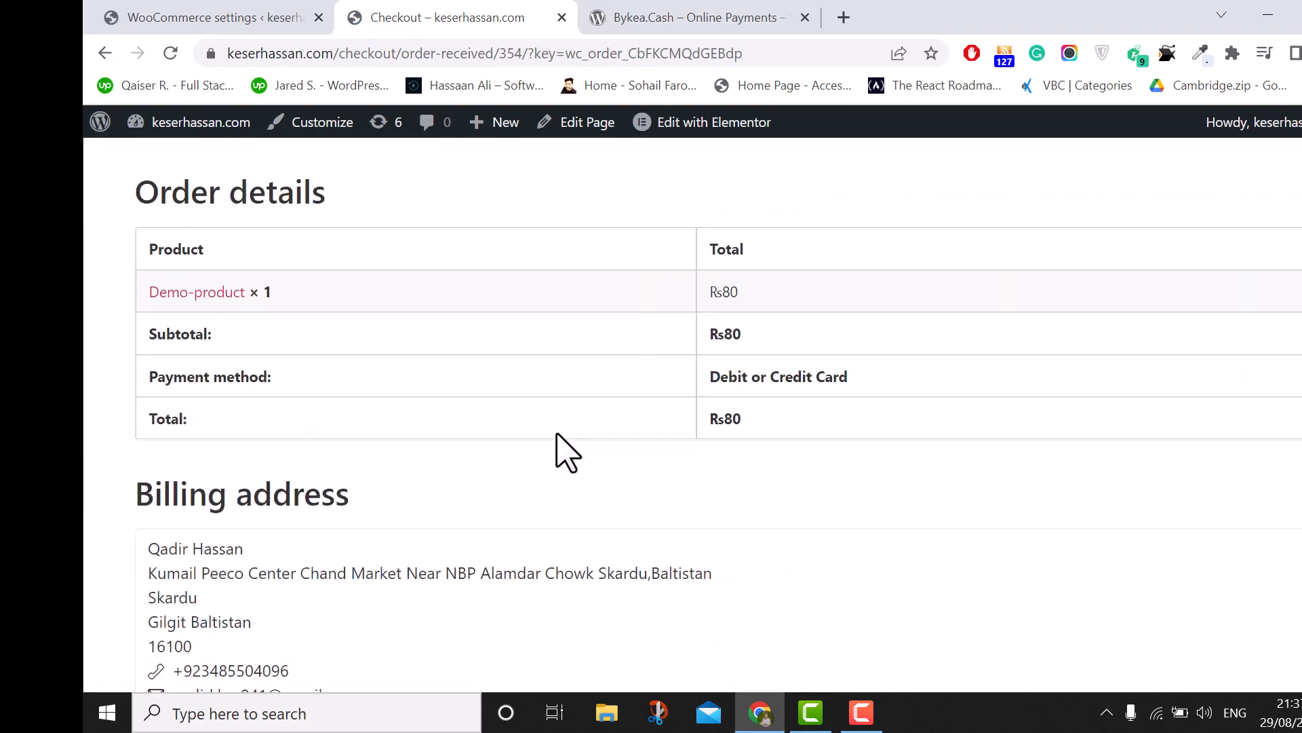
{"action": "scroll", "coordinate": [568, 453], "scroll_direction": "down", "scroll_amount": 2}
{"action": "scroll", "coordinate": [563, 438], "scroll_direction": "up", "scroll_amount": 8}
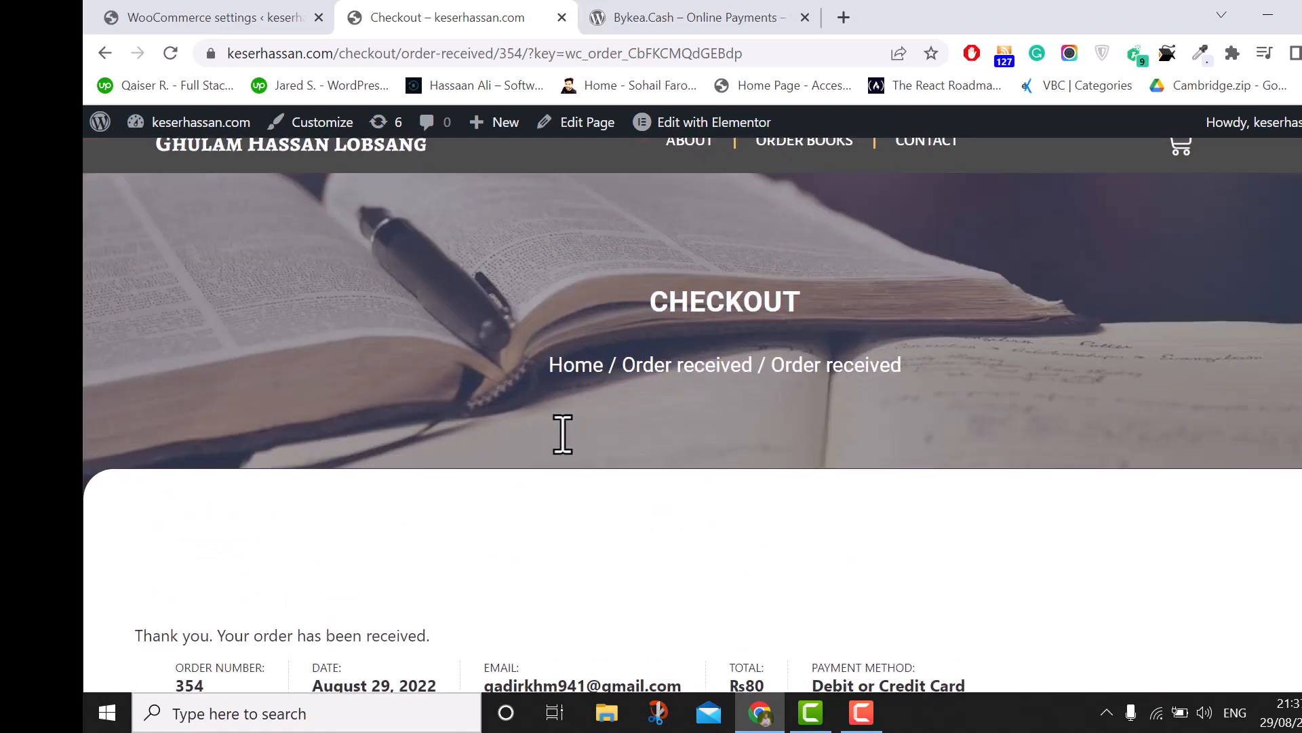
Return to the store's WordPress admin, open the WooCommerce orders list and reload it.
{"action": "left_click", "coordinate": [278, 20]}
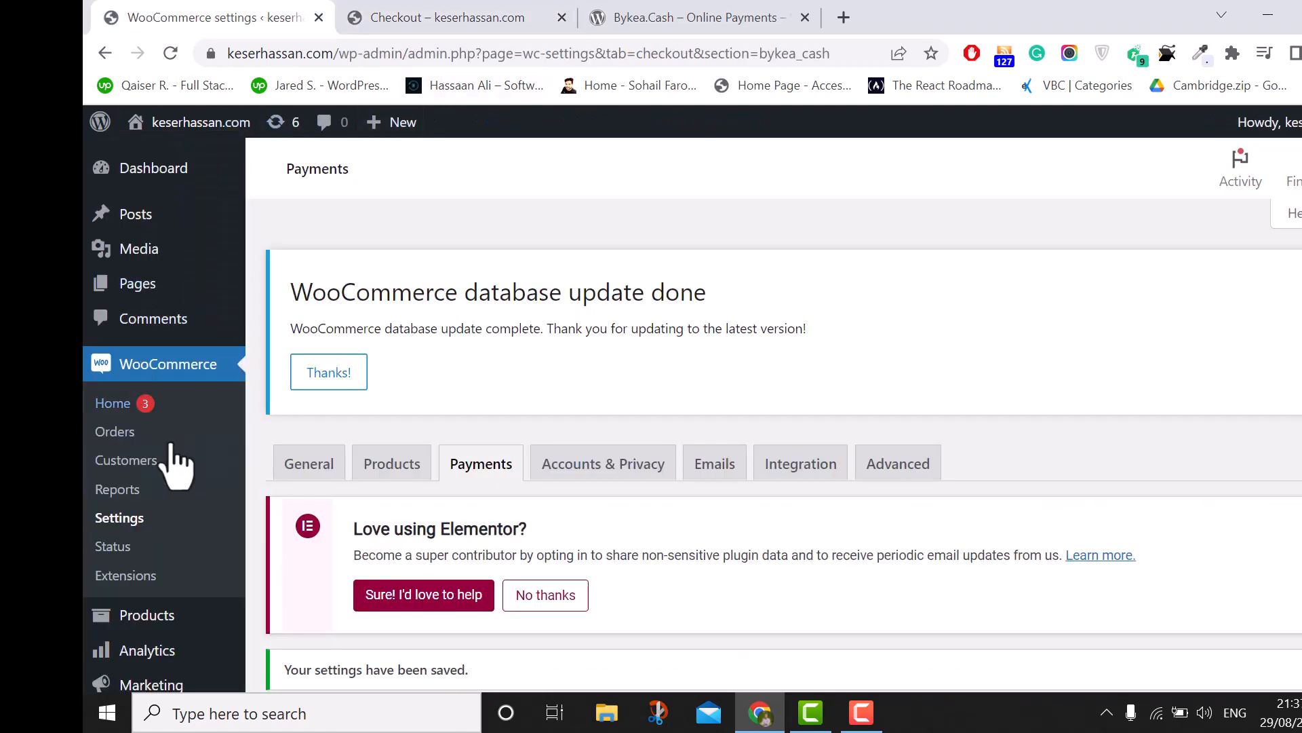
{"action": "scroll", "coordinate": [174, 465], "scroll_direction": "down", "scroll_amount": 5}
{"action": "left_click", "coordinate": [456, 17]}
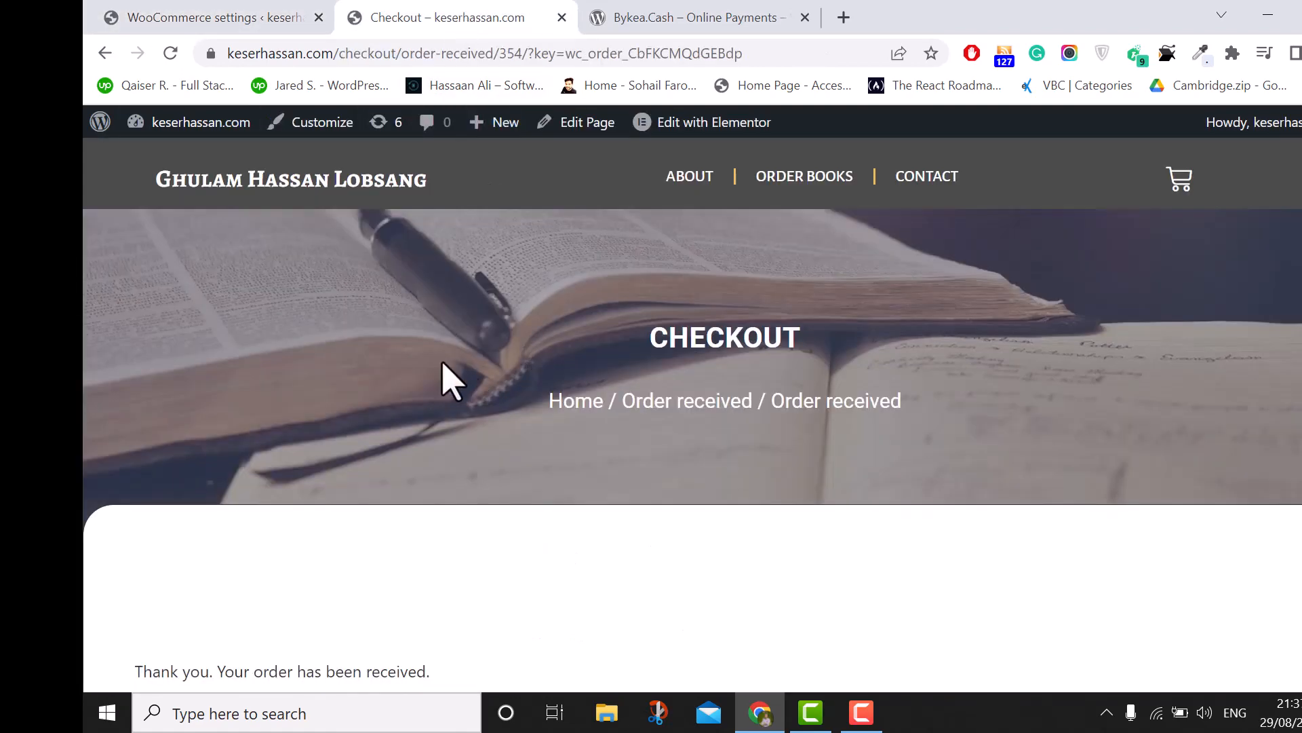
{"action": "left_click", "coordinate": [174, 20]}
{"action": "scroll", "coordinate": [240, 611], "scroll_direction": "down", "scroll_amount": 3}
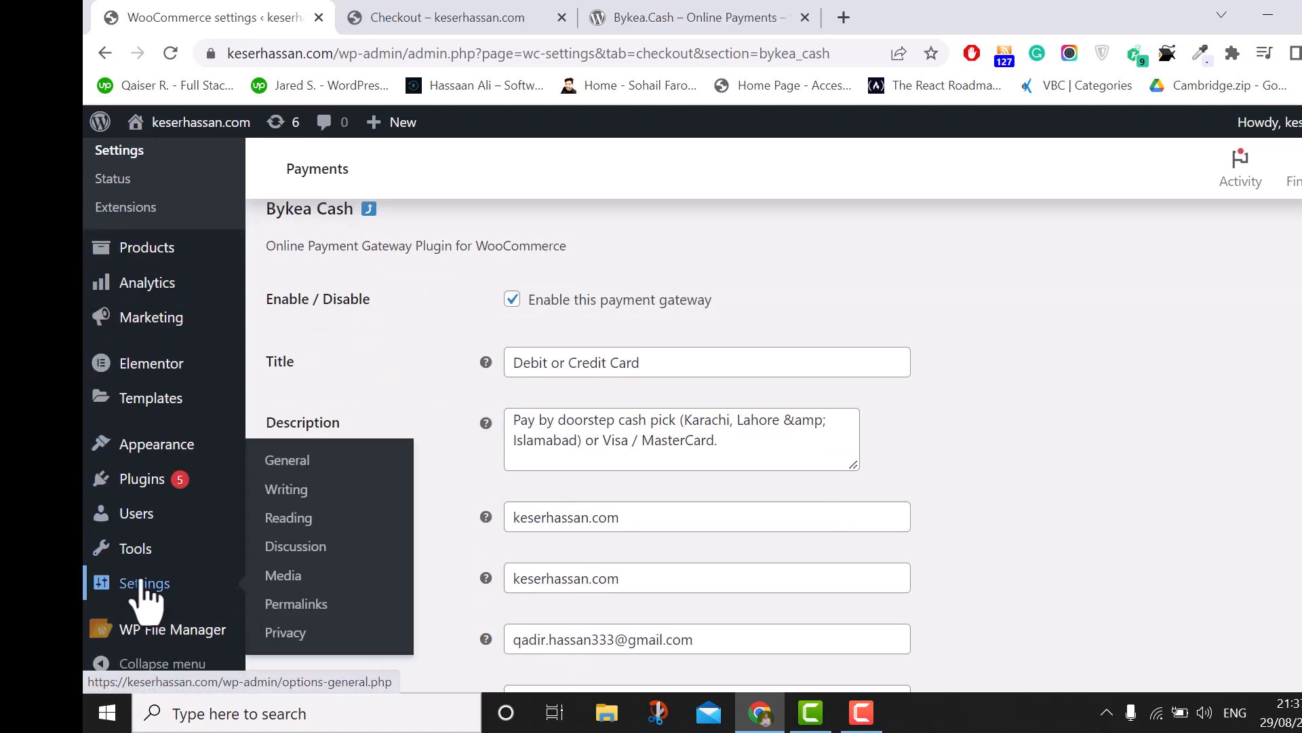
{"action": "scroll", "coordinate": [290, 552], "scroll_direction": "up", "scroll_amount": 8}
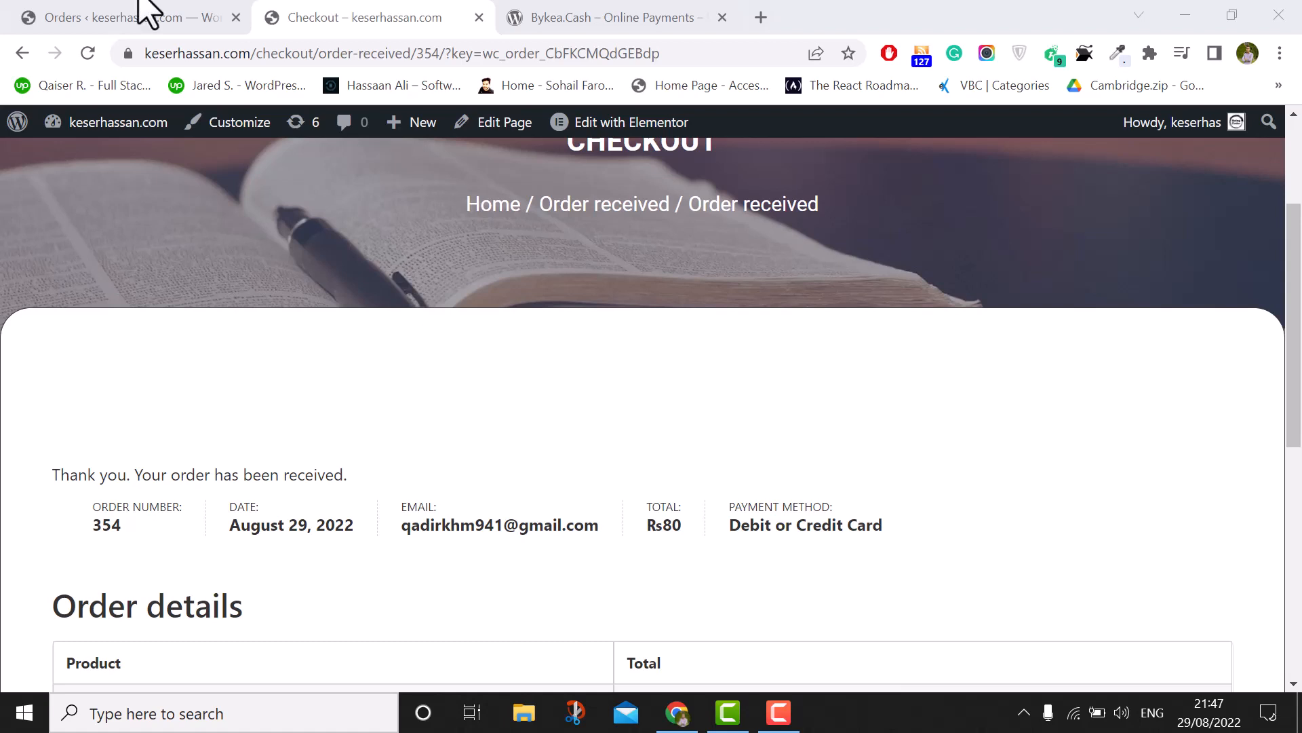
{"action": "left_click", "coordinate": [109, 20]}
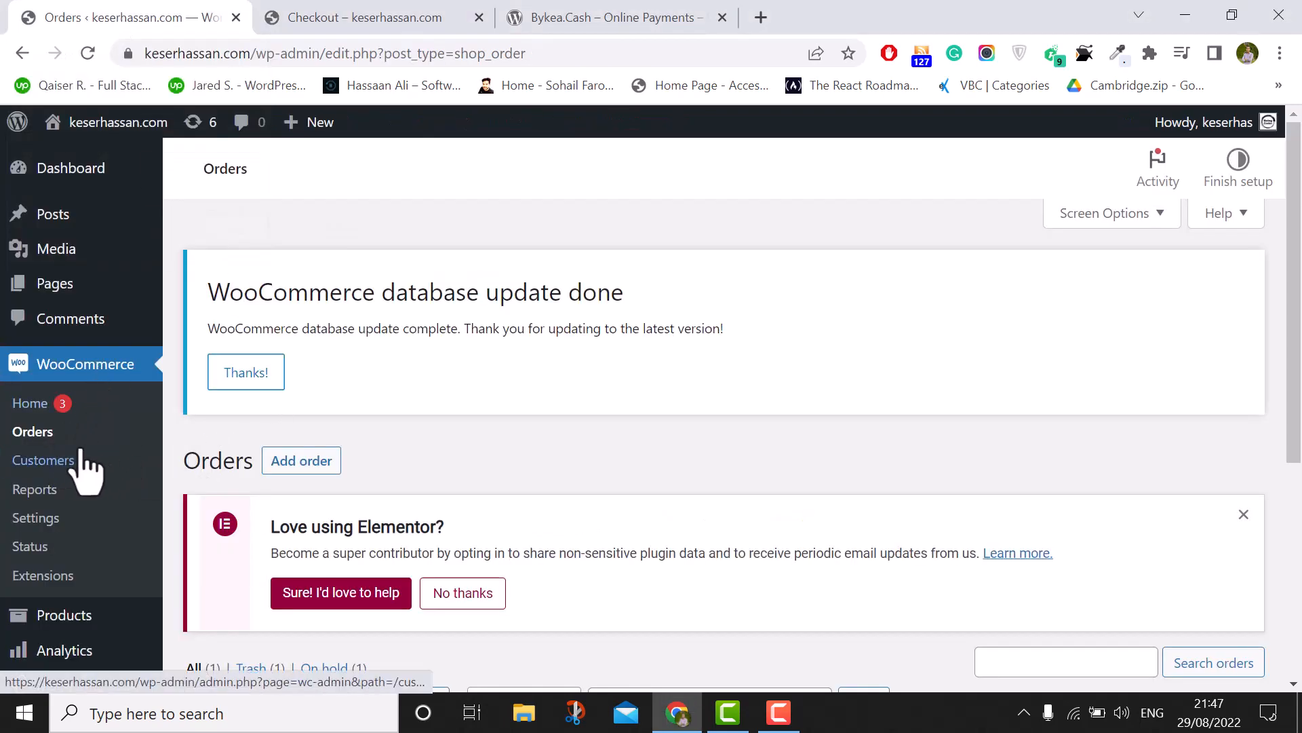
{"action": "left_click", "coordinate": [47, 436]}
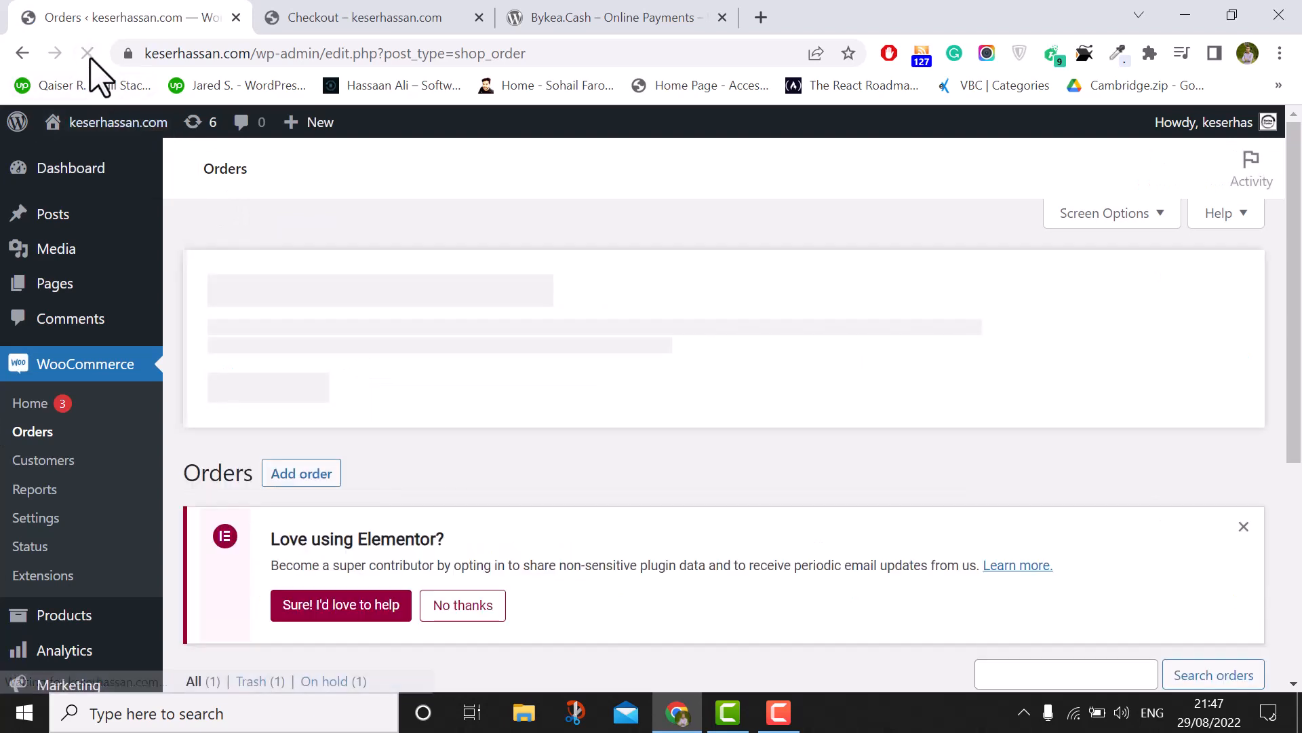
{"action": "left_click", "coordinate": [87, 54]}
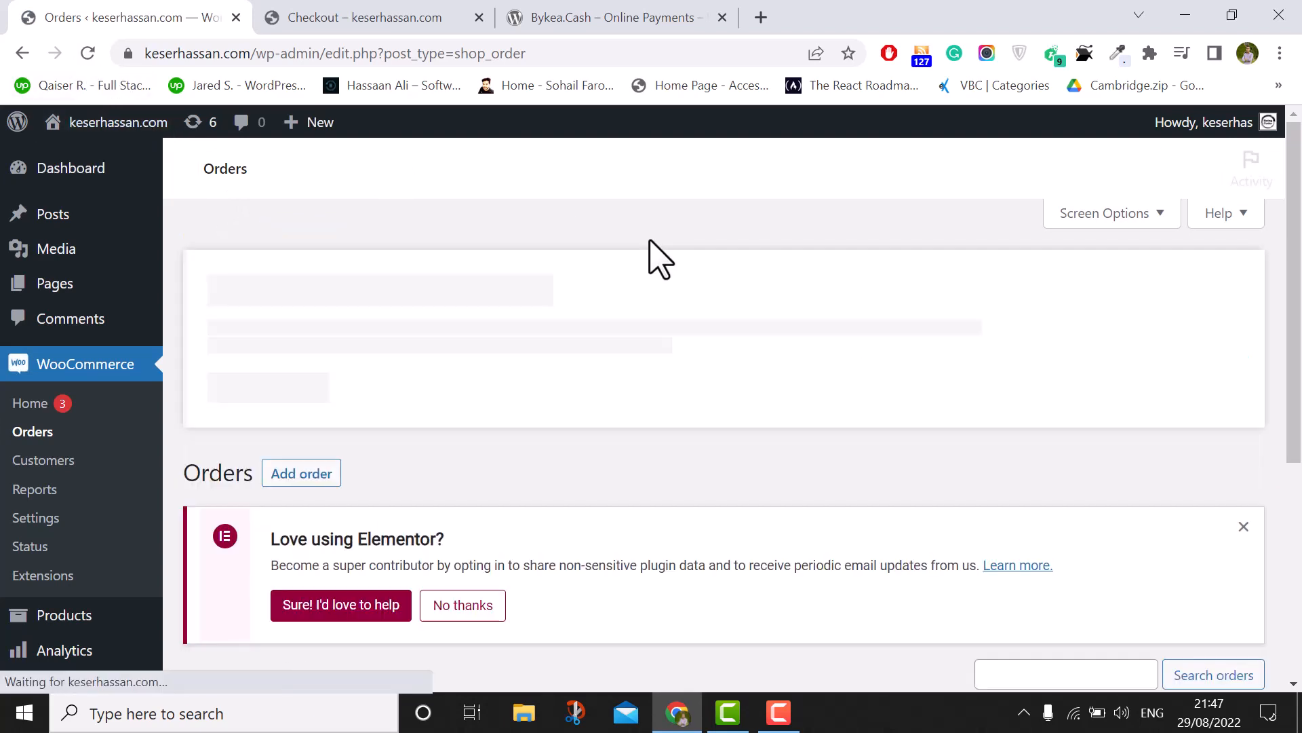
{"action": "scroll", "coordinate": [860, 308], "scroll_direction": "down", "scroll_amount": 5}
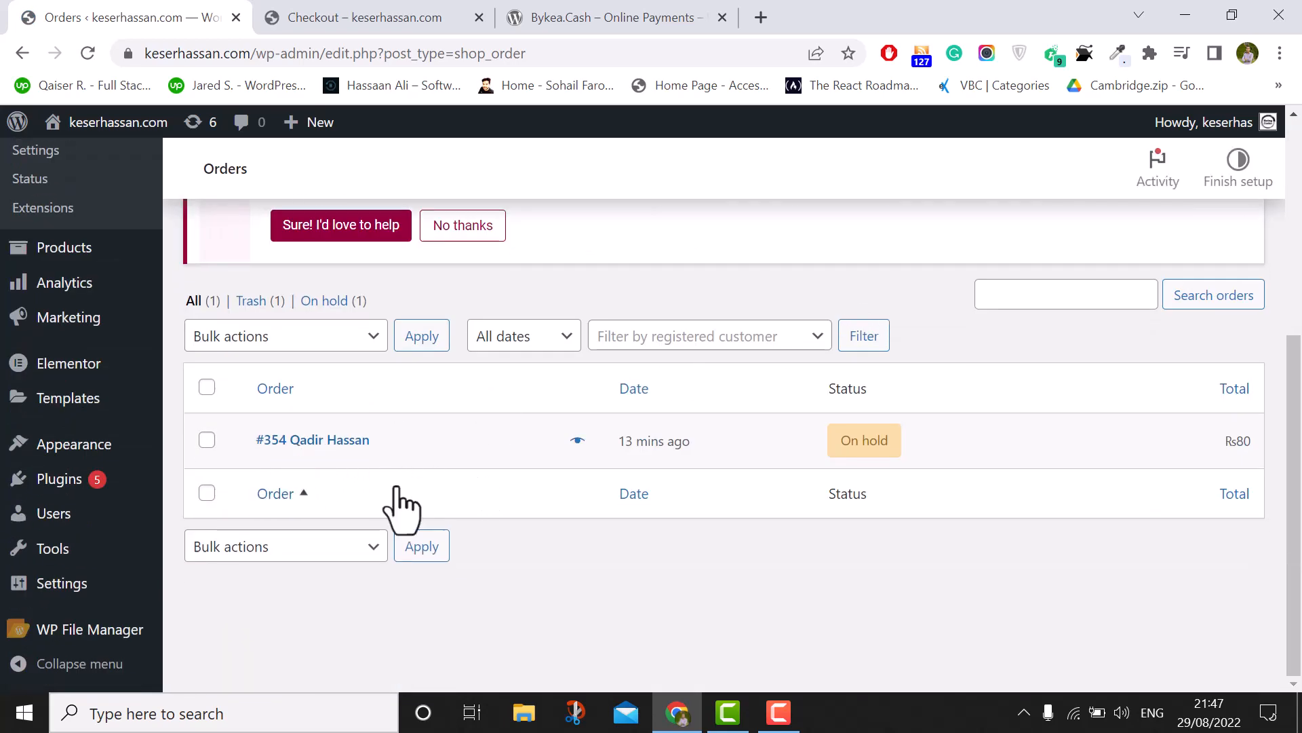
Open the new test order, review its payment method and check its Bykea Cash invoice status.
{"action": "left_click", "coordinate": [299, 451]}
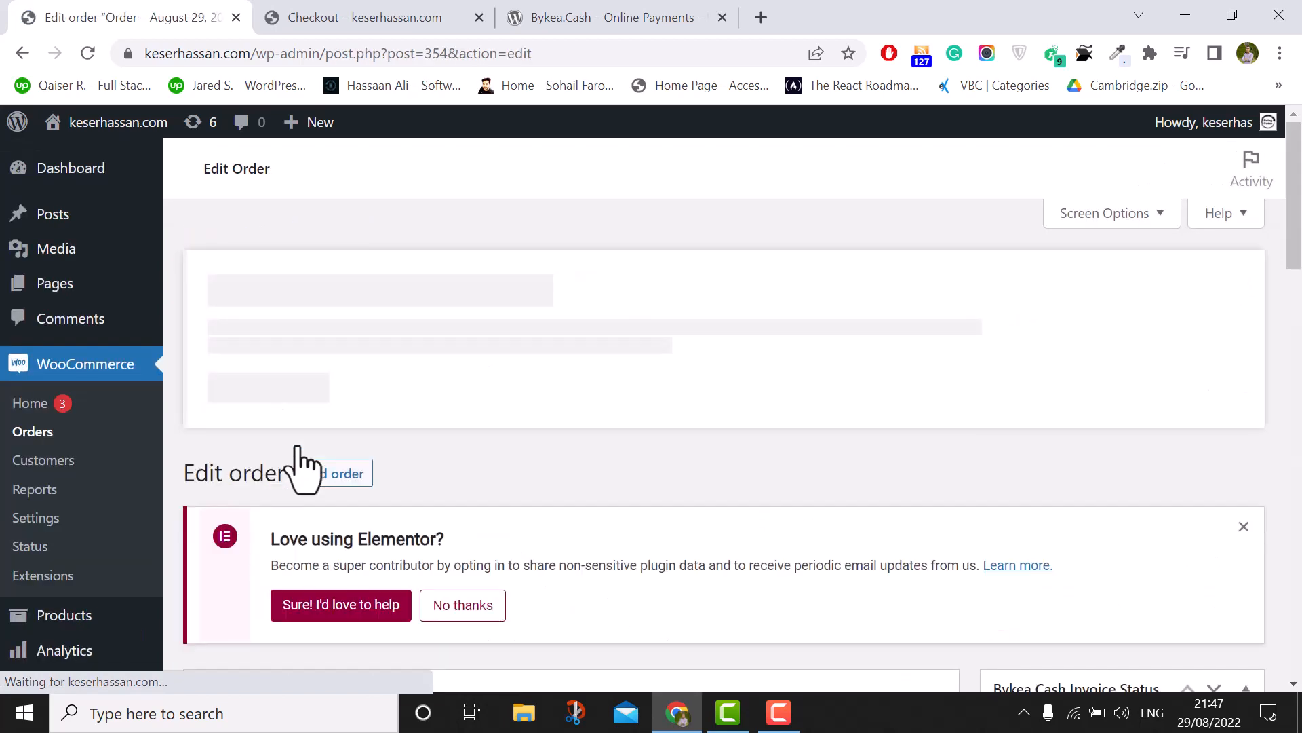
{"action": "scroll", "coordinate": [716, 427], "scroll_direction": "down", "scroll_amount": 3}
{"action": "scroll", "coordinate": [716, 427], "scroll_direction": "down", "scroll_amount": 2}
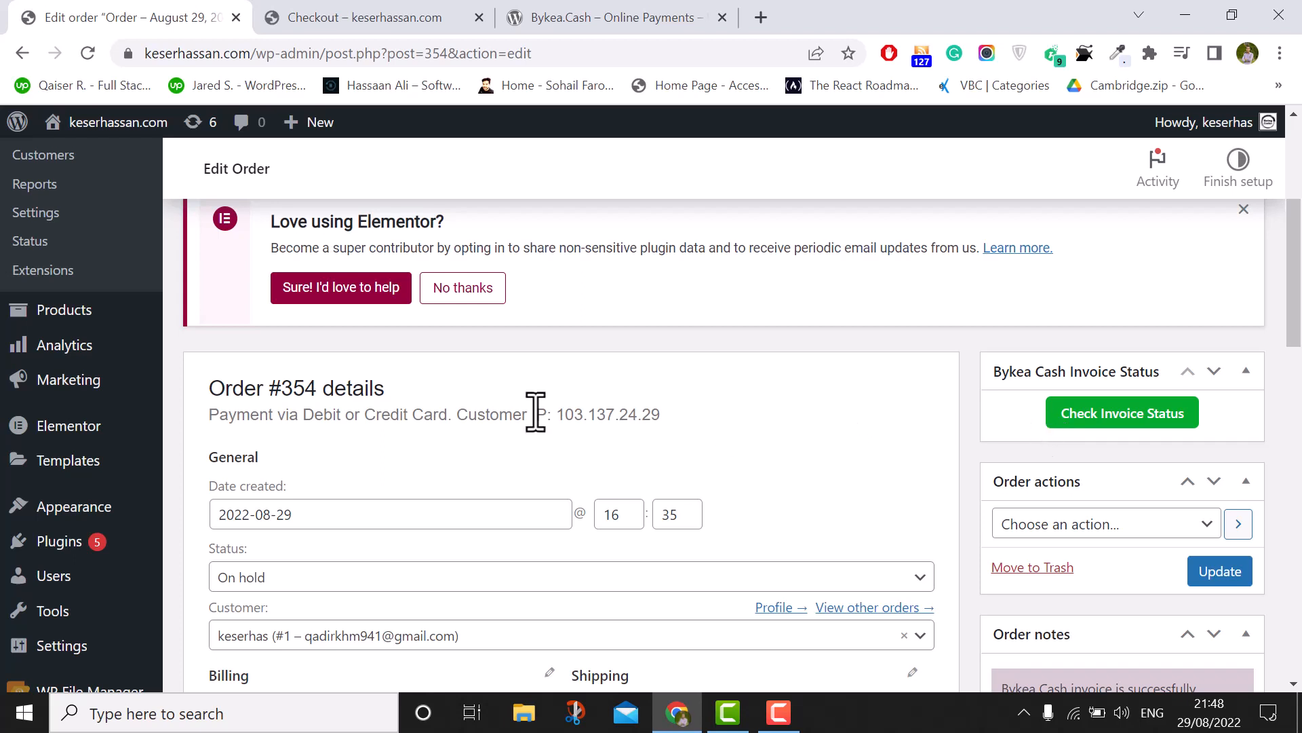
{"action": "left_click_drag", "start_coordinate": [216, 415], "coordinate": [660, 457]}
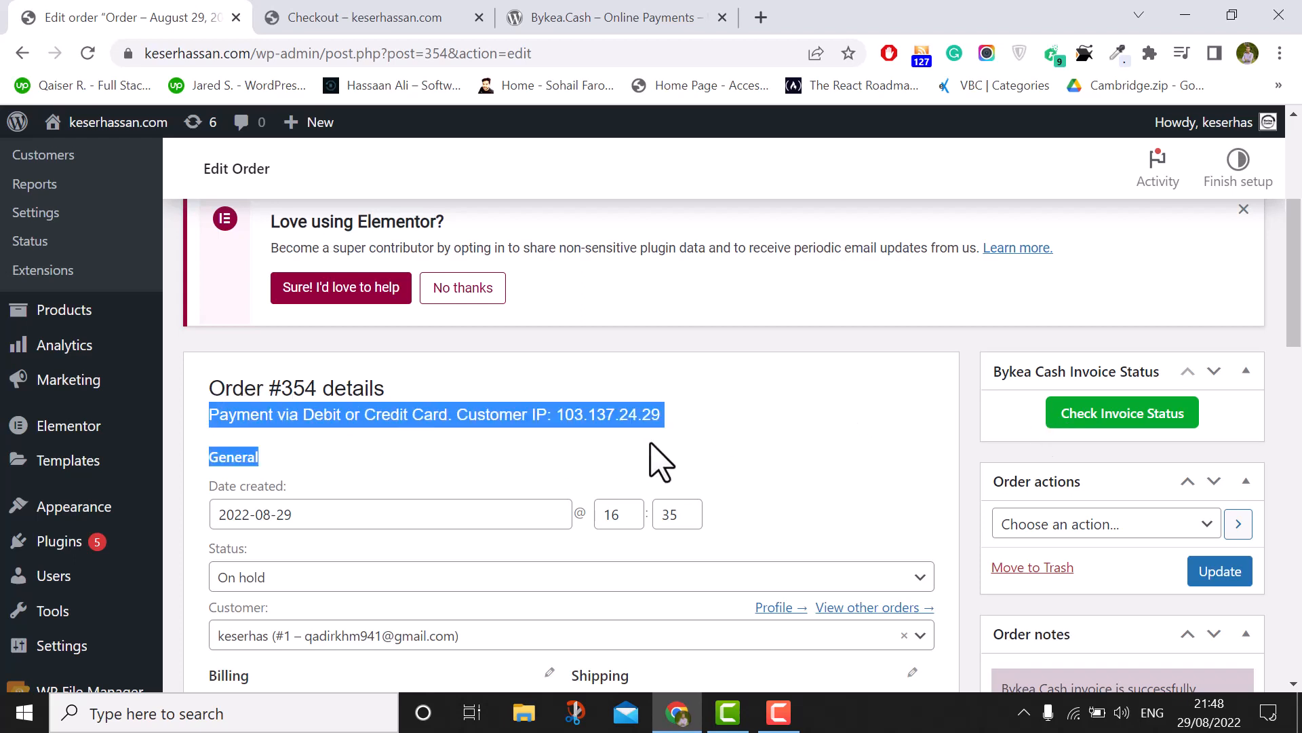
{"action": "left_click", "coordinate": [712, 430]}
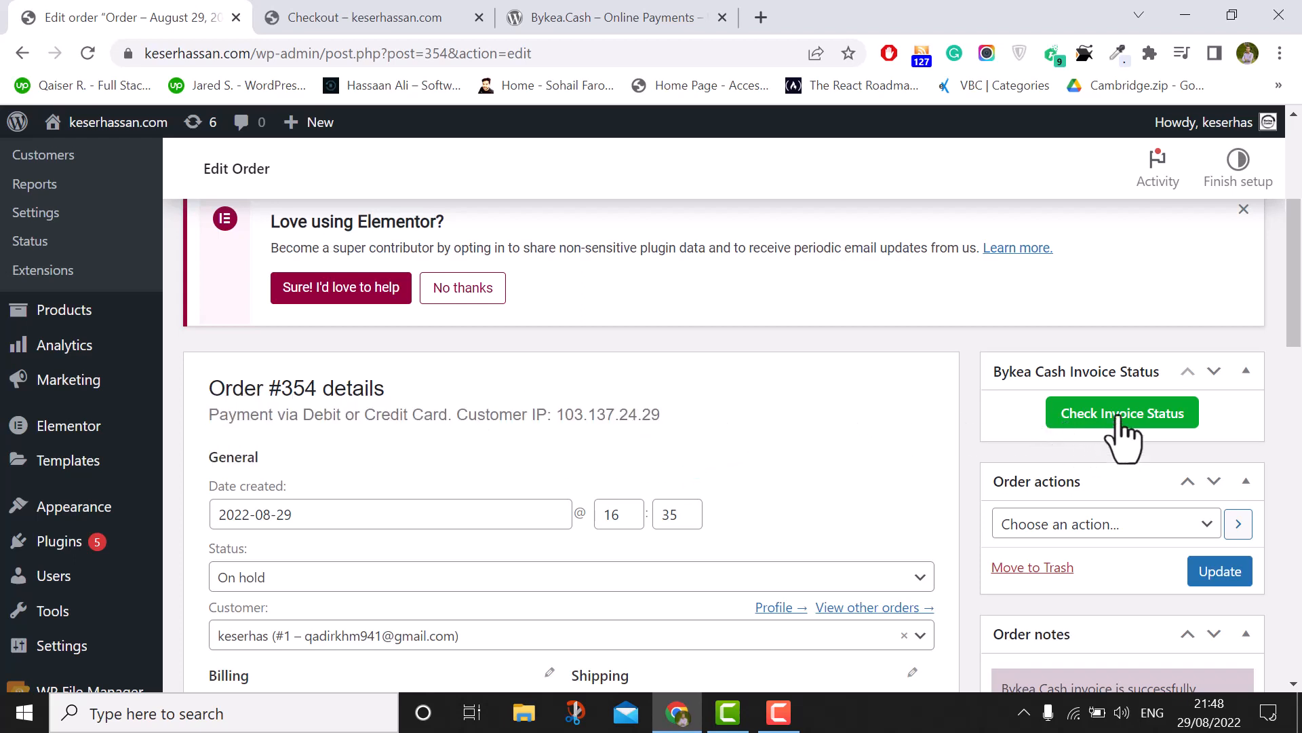
{"action": "left_click", "coordinate": [1118, 416]}
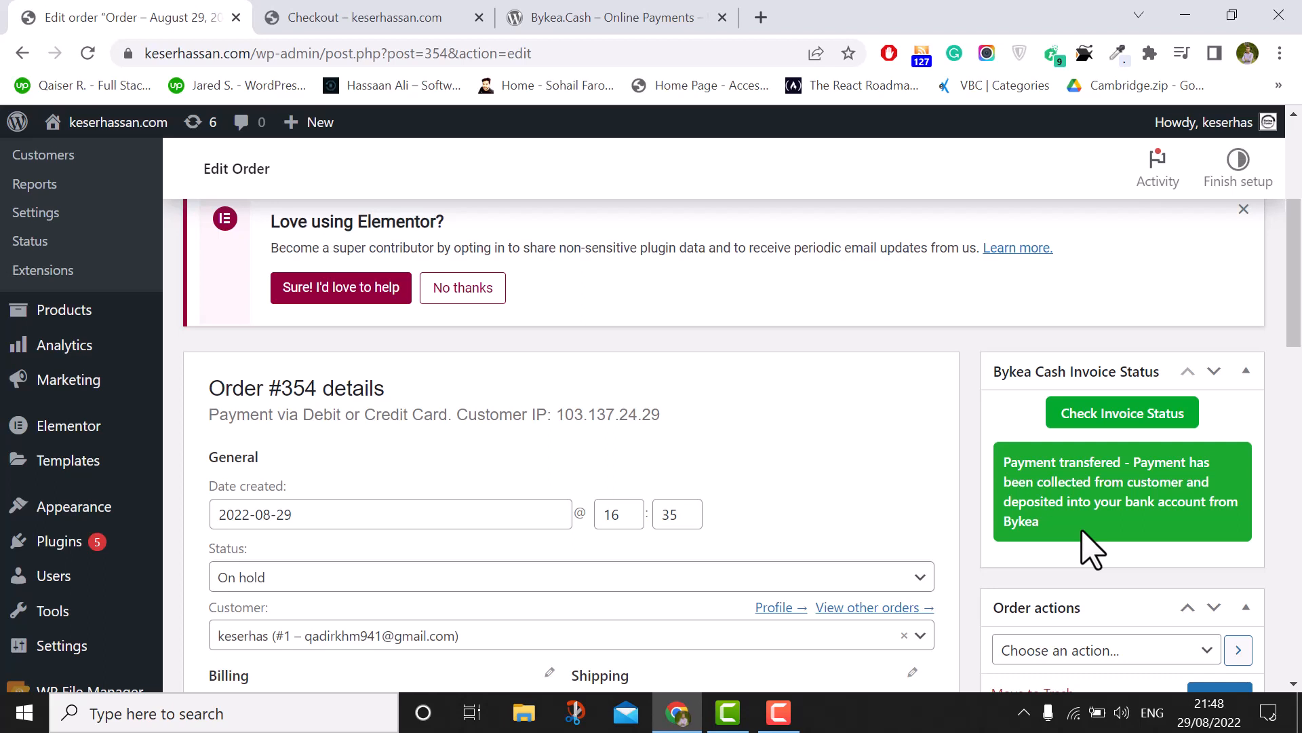
Set the test order's status to Completed and update the order.
{"action": "left_click", "coordinate": [665, 581]}
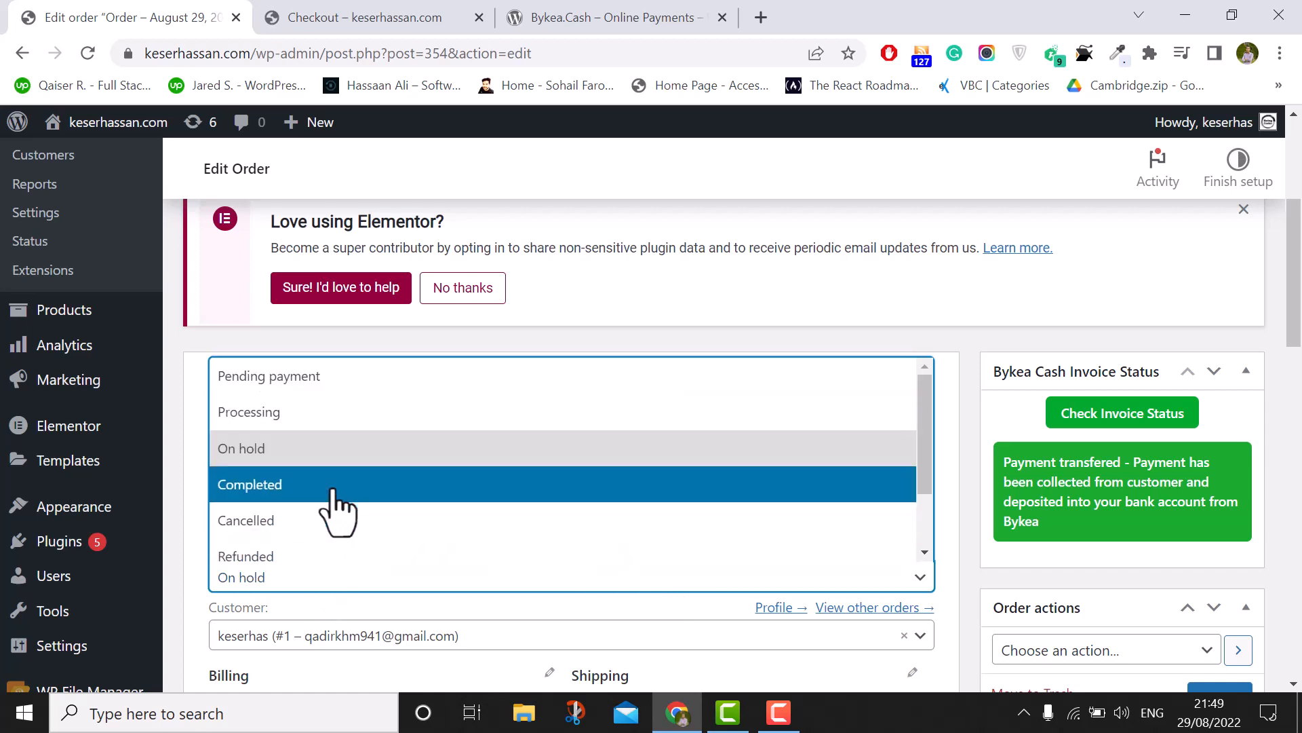
{"action": "scroll", "coordinate": [343, 499], "scroll_direction": "down", "scroll_amount": 2}
{"action": "left_click", "coordinate": [278, 401]}
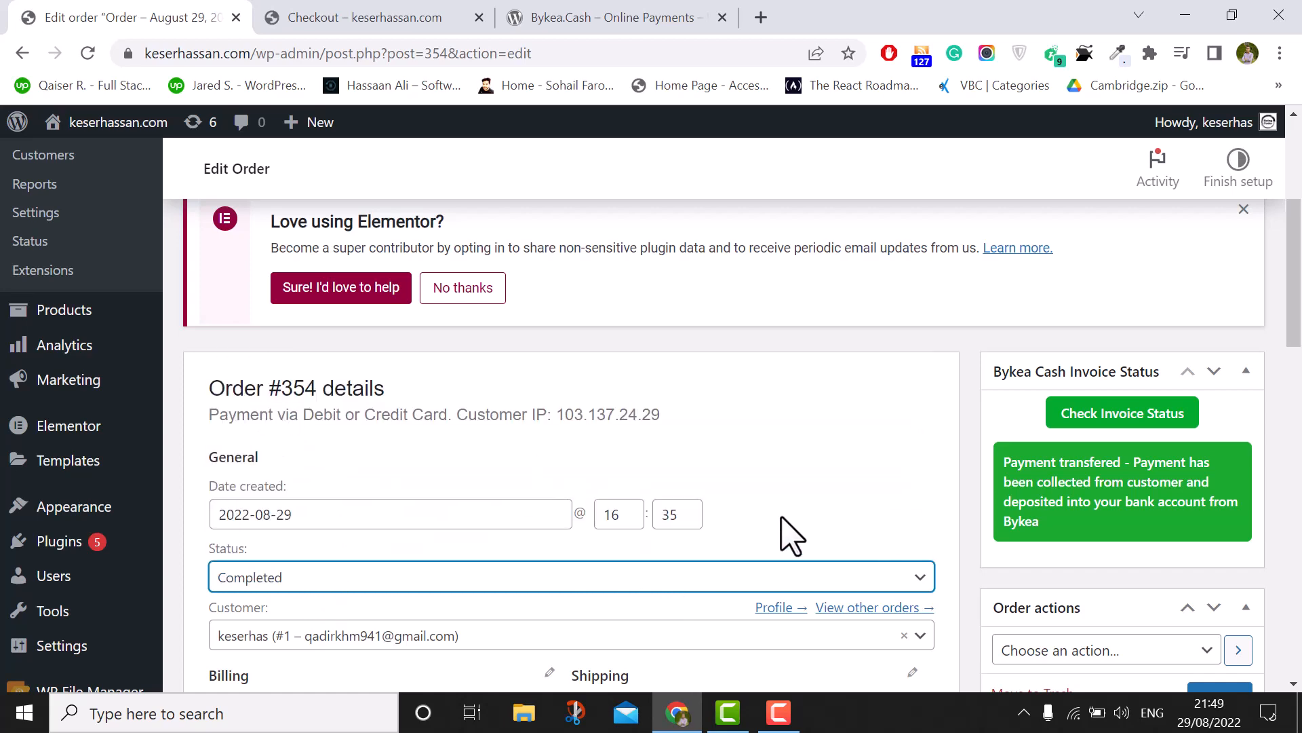
{"action": "scroll", "coordinate": [779, 530], "scroll_direction": "down", "scroll_amount": 5}
{"action": "left_click", "coordinate": [1222, 293]}
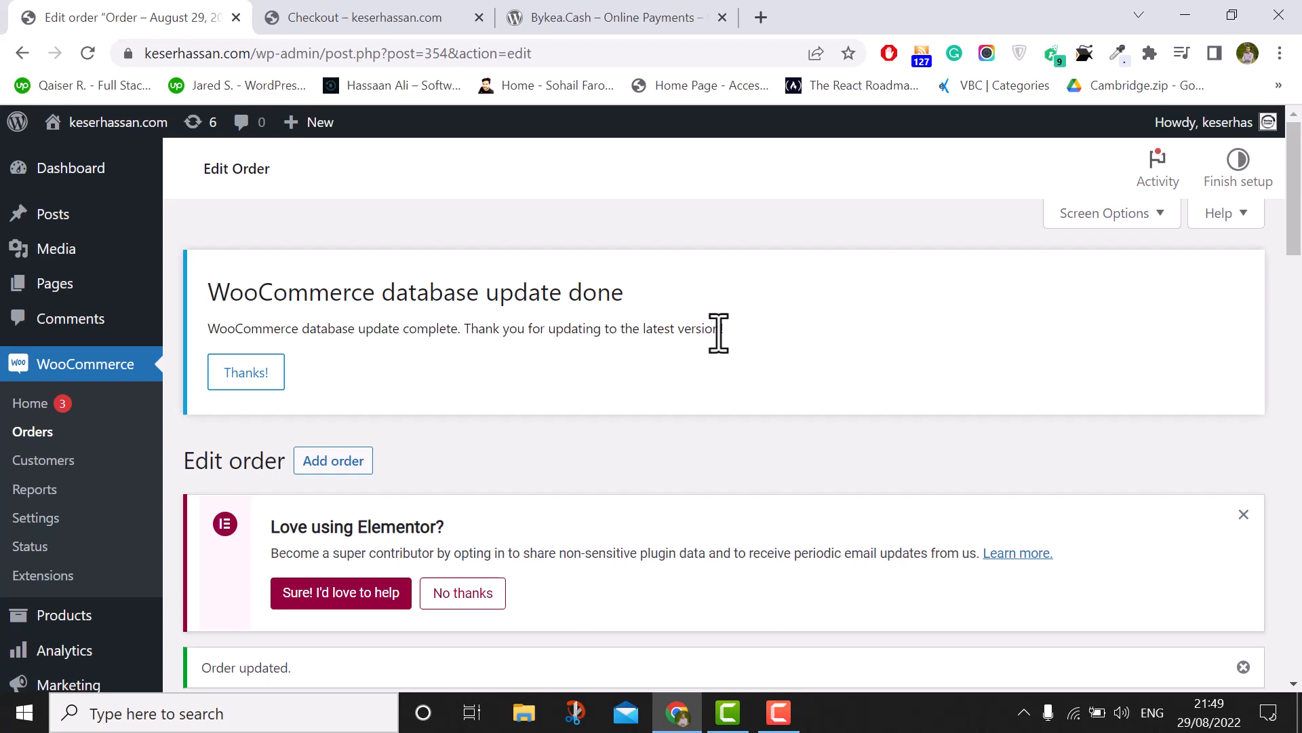
Switch to the desktop, refresh it and open the ubl.jpeg image to read the bank's charge message.
{"action": "left_click", "coordinate": [1205, 19]}
{"action": "right_click", "coordinate": [346, 272]}
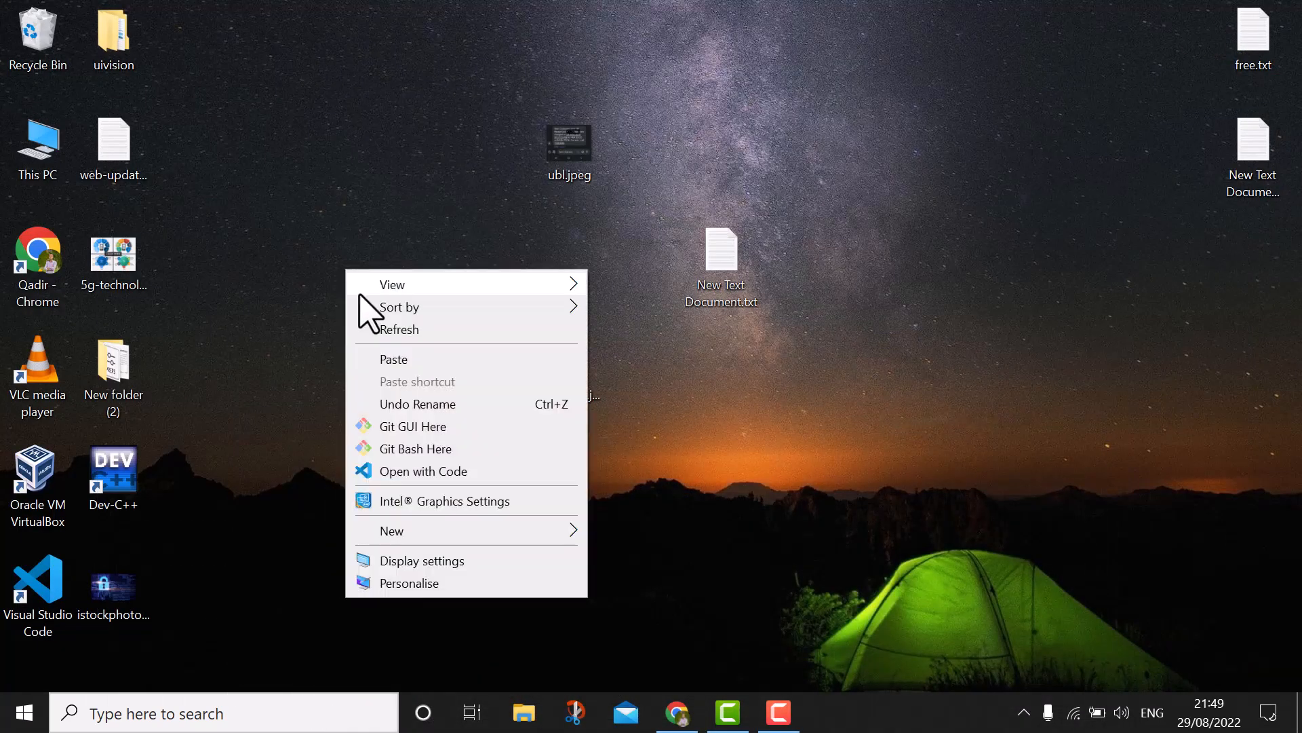
{"action": "left_click", "coordinate": [372, 329]}
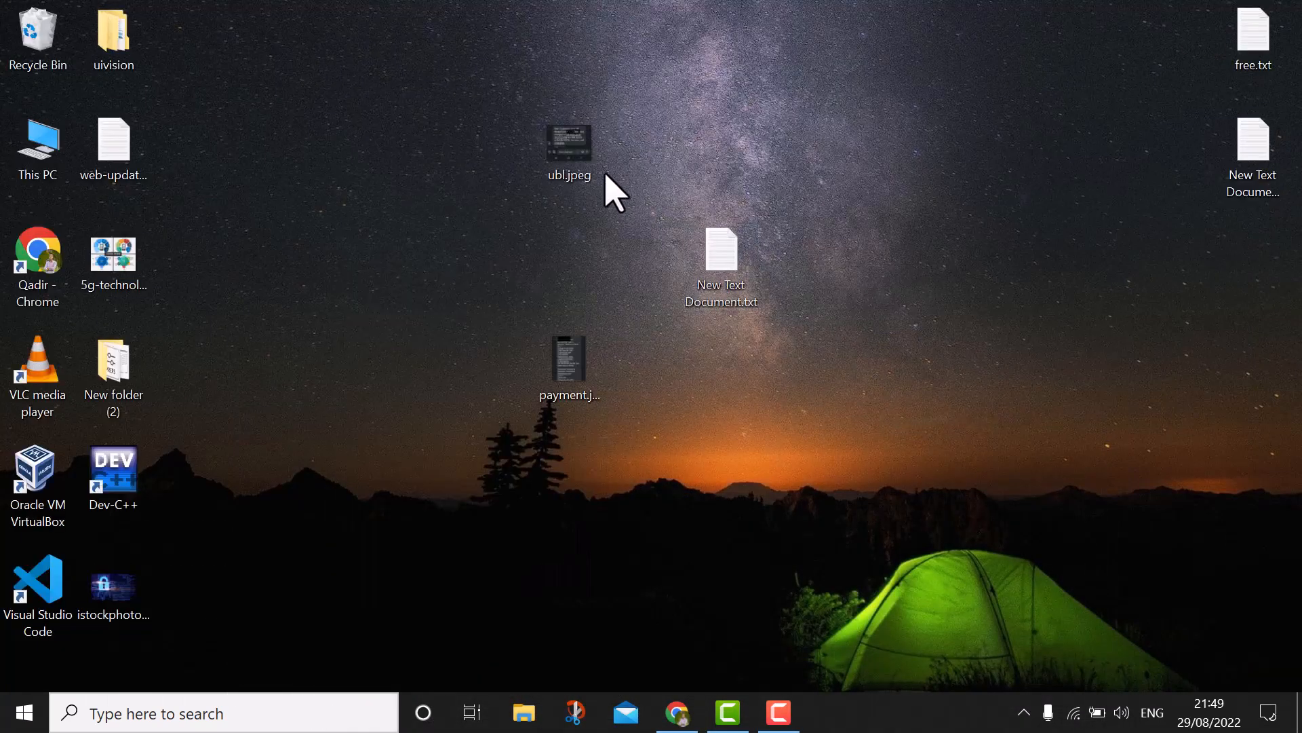
{"action": "left_click", "coordinate": [575, 173]}
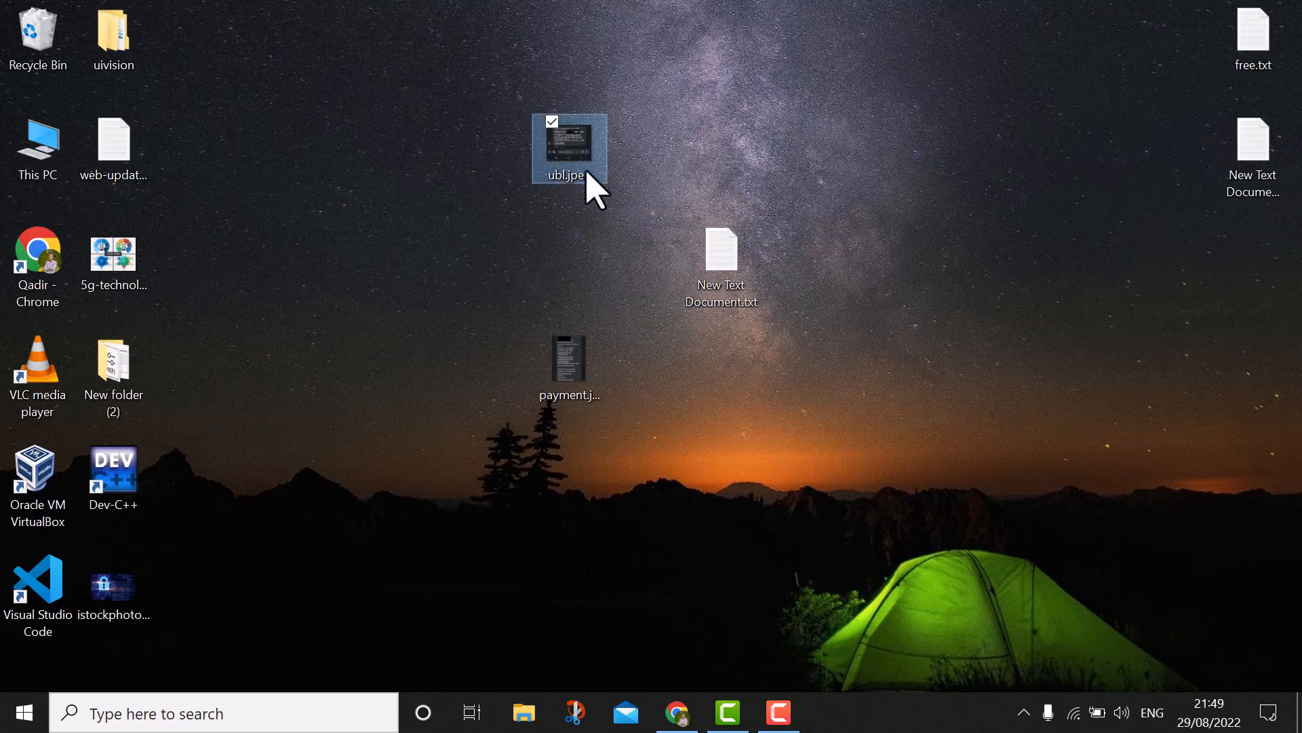
{"action": "double_click", "coordinate": [585, 175]}
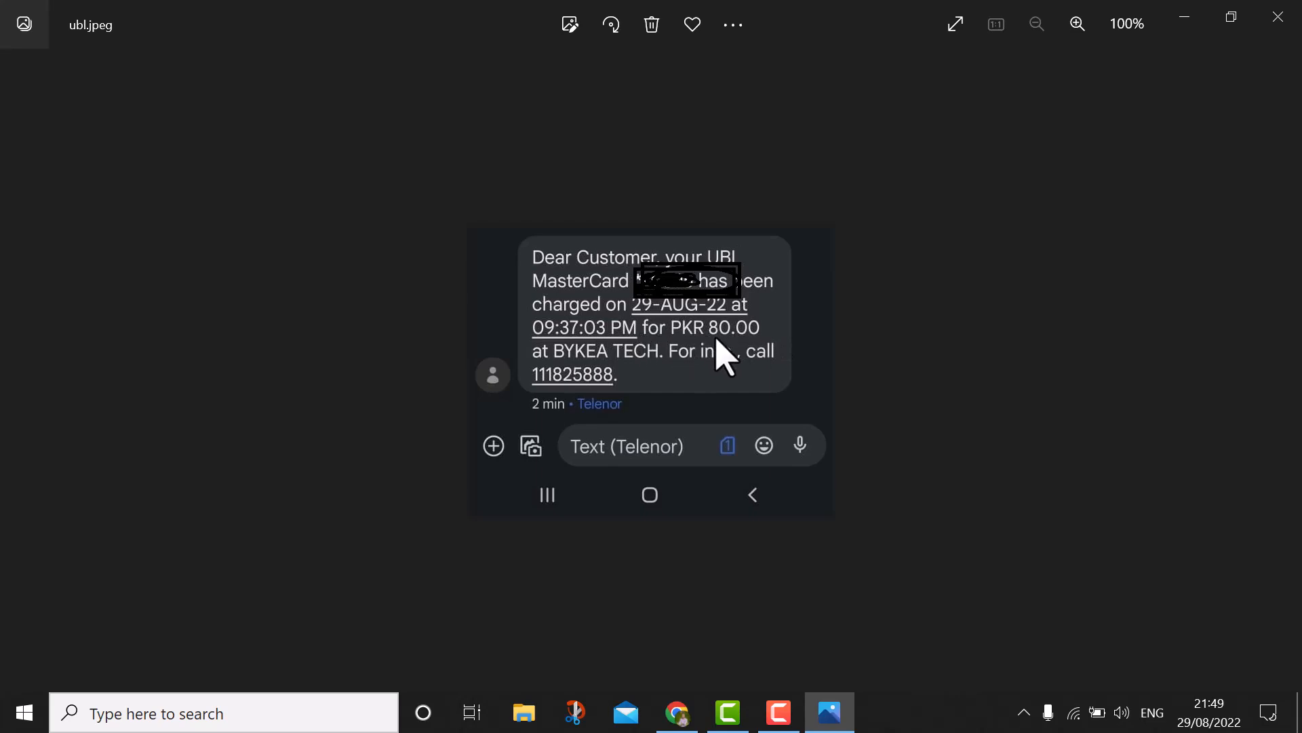
Compare the total on the order-received page in Chrome with the amount in the bank's message, and return to the image.
{"action": "left_click", "coordinate": [680, 726]}
{"action": "left_click", "coordinate": [431, 17]}
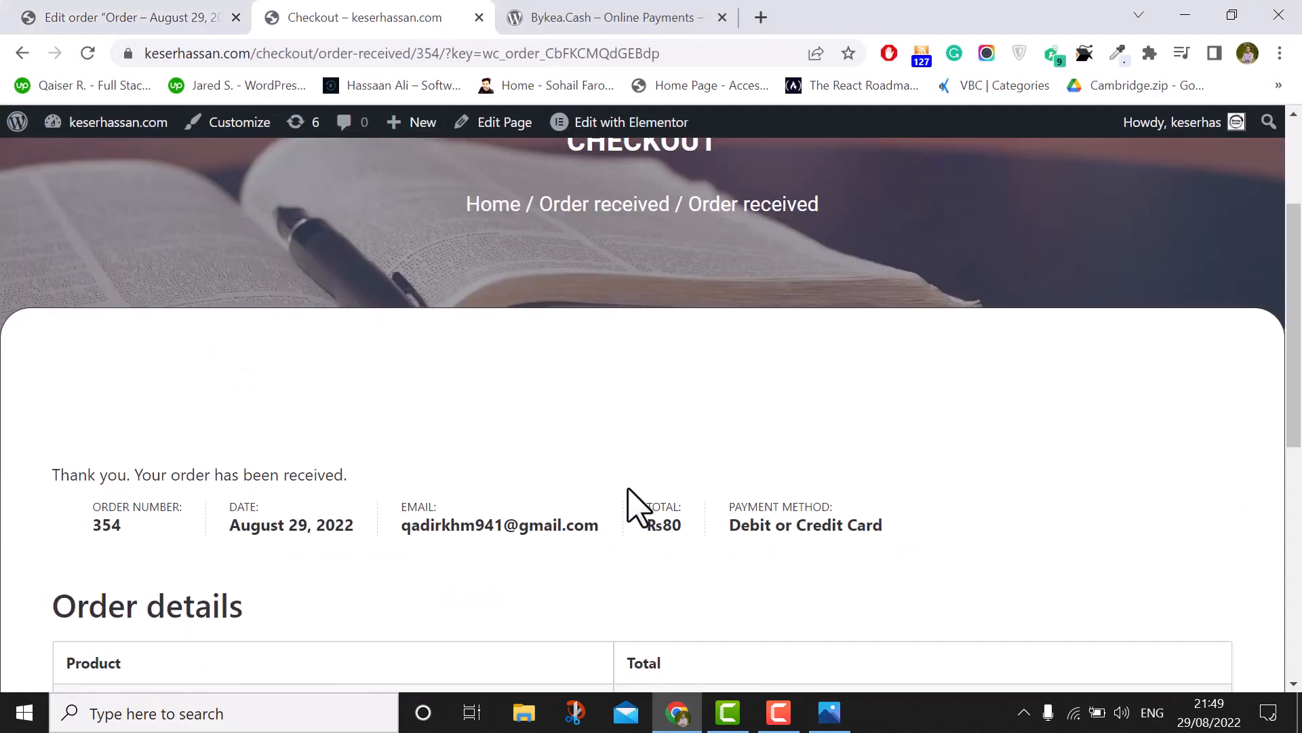
{"action": "left_click_drag", "start_coordinate": [681, 526], "coordinate": [663, 527]}
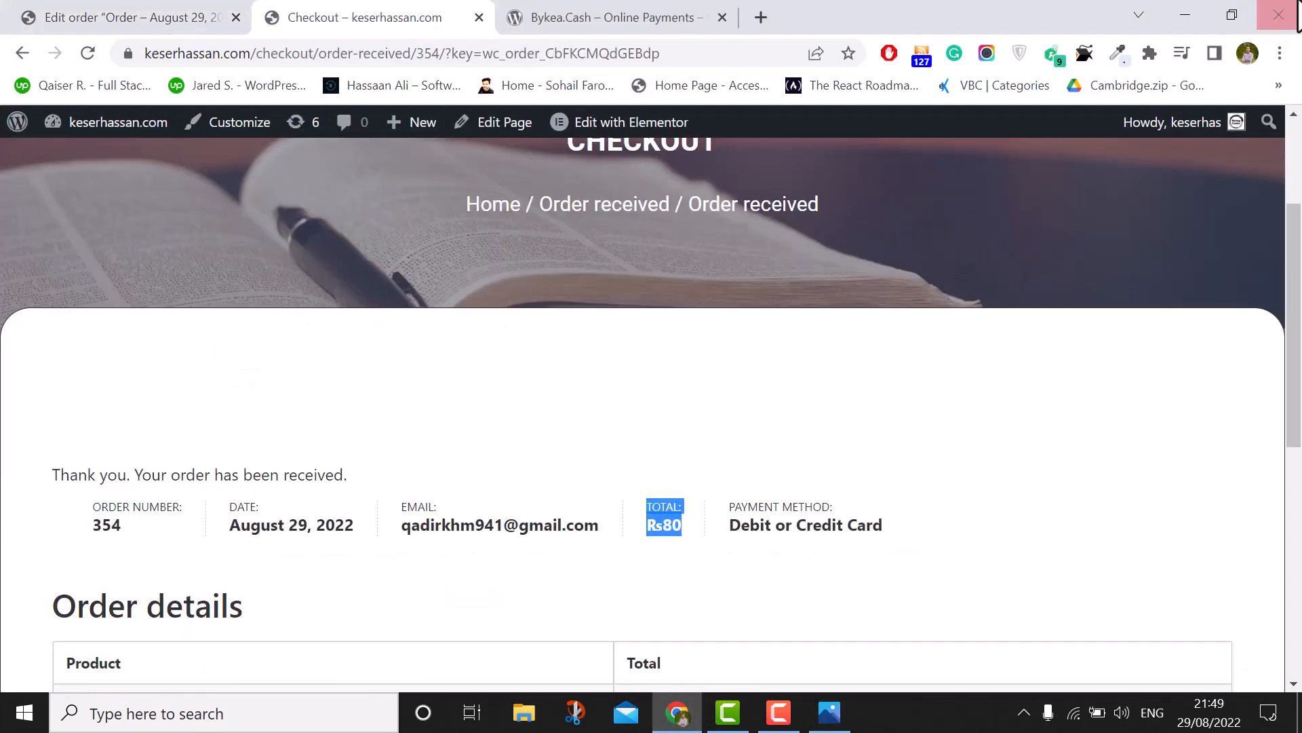
{"action": "left_click", "coordinate": [1185, 15]}
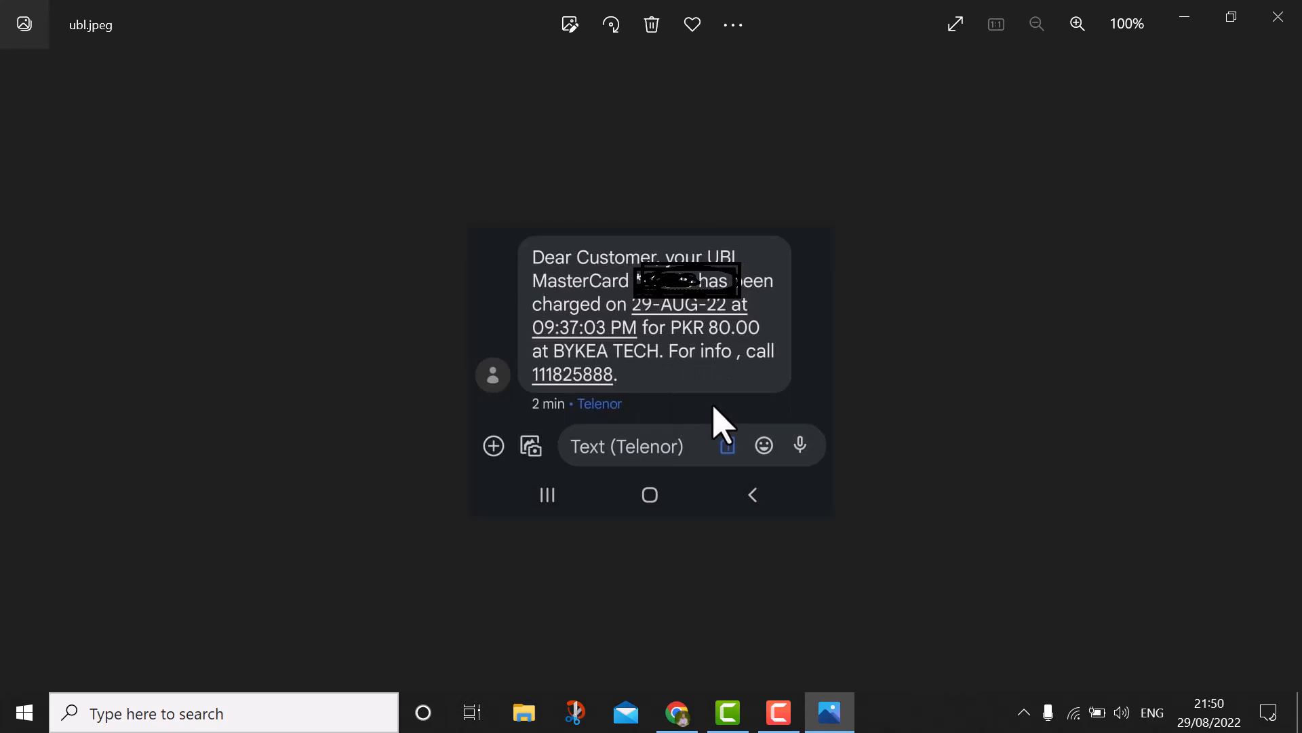
Close ubl.jpeg and open payment.jpeg from the desktop to examine the Bykea payment messages.
{"action": "left_click", "coordinate": [1278, 16]}
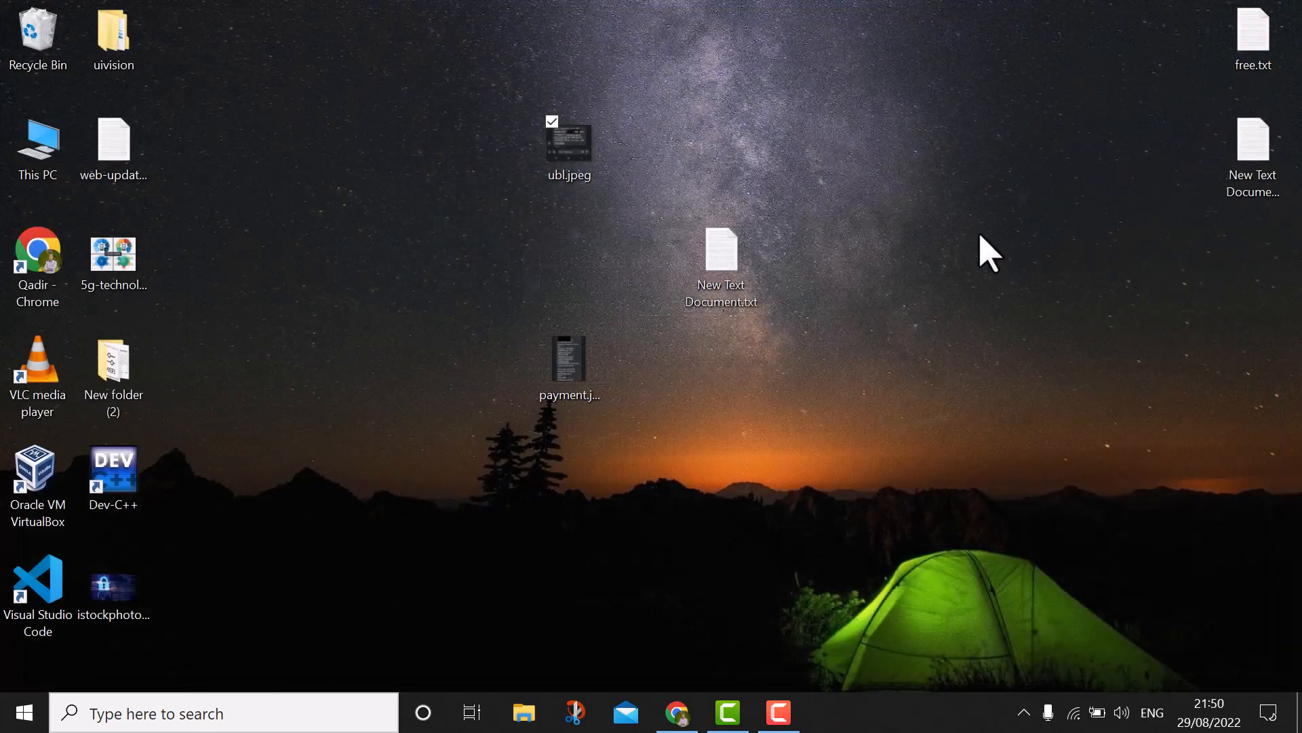
{"action": "left_click", "coordinate": [582, 392]}
{"action": "double_click", "coordinate": [578, 384]}
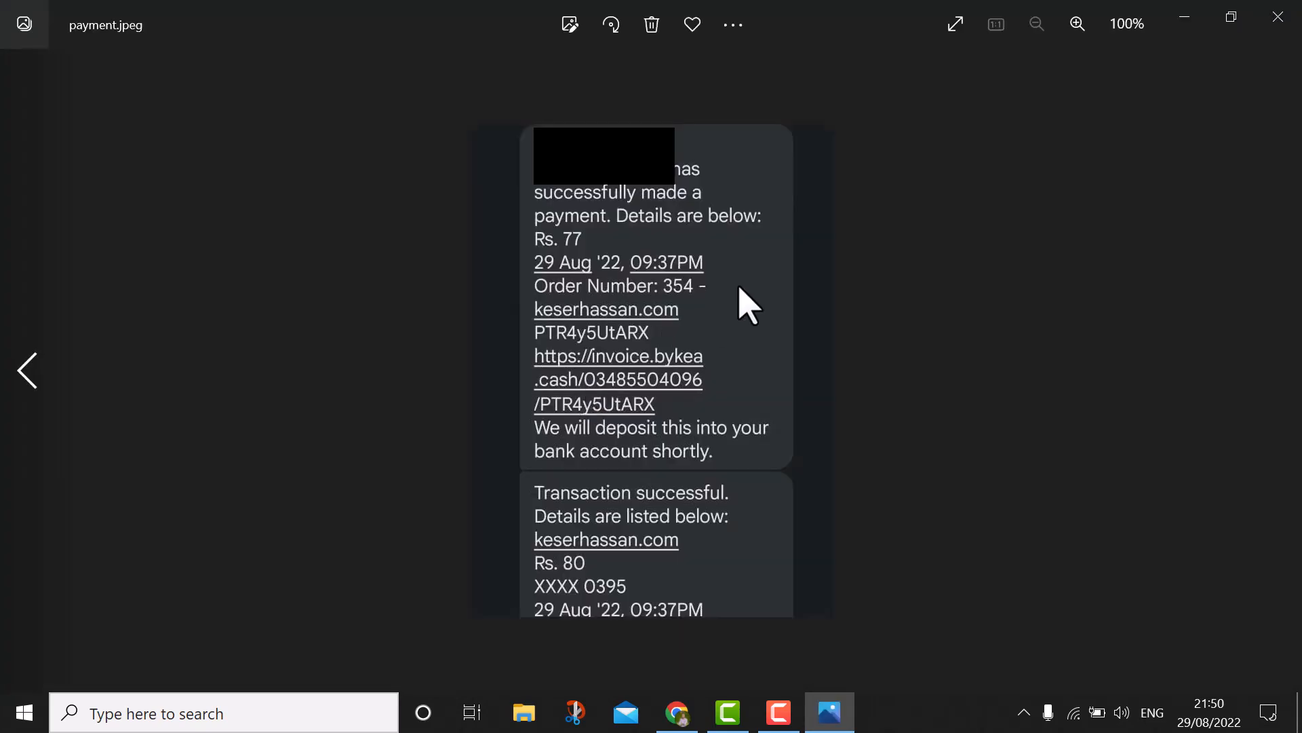
{"action": "left_click", "coordinate": [1277, 18]}
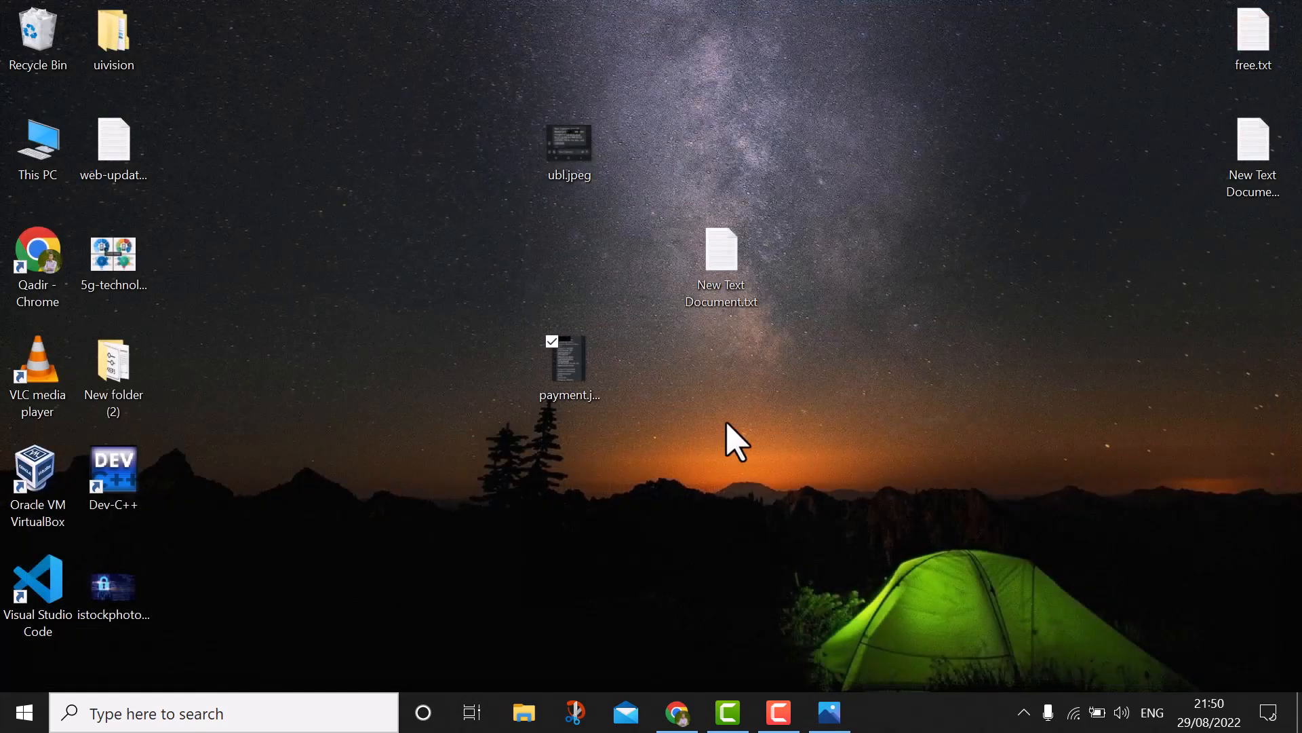
{"action": "double_click", "coordinate": [564, 391]}
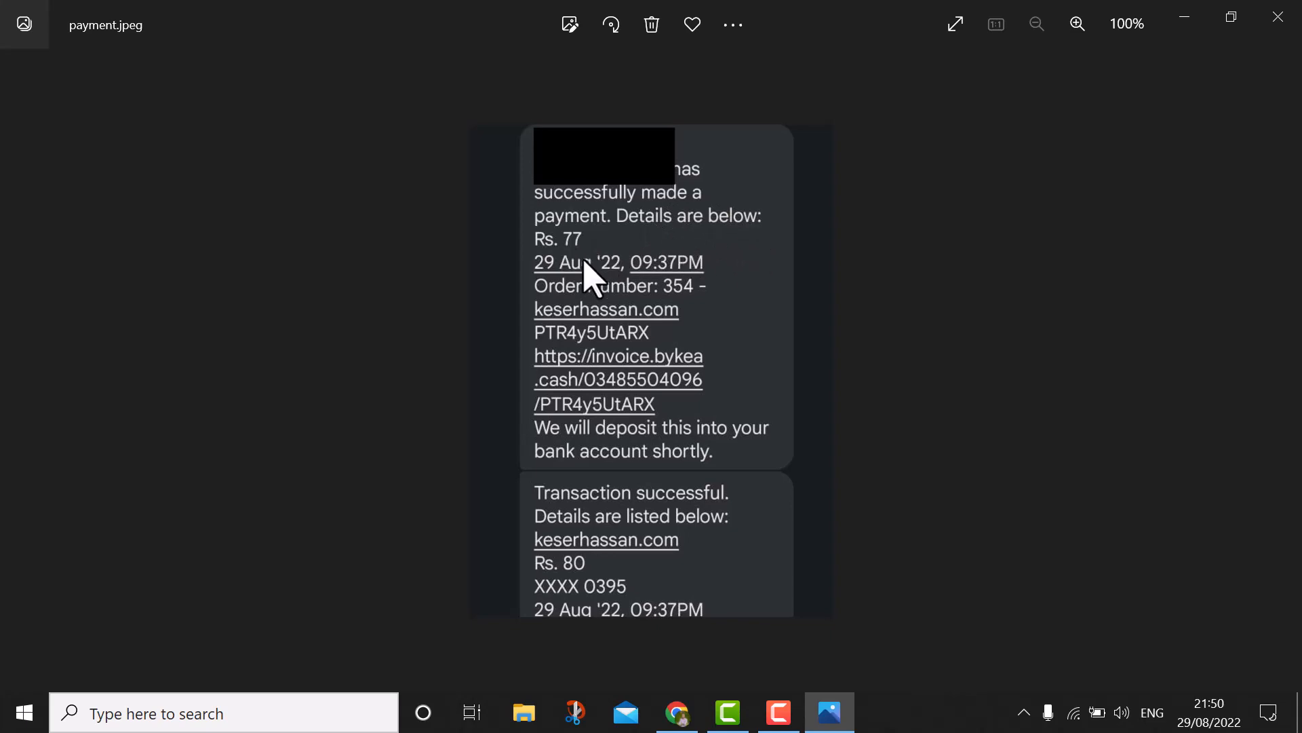
Highlight the total on the order-received page in Chrome and compare it with the amounts in payment.jpeg.
{"action": "left_click", "coordinate": [677, 713]}
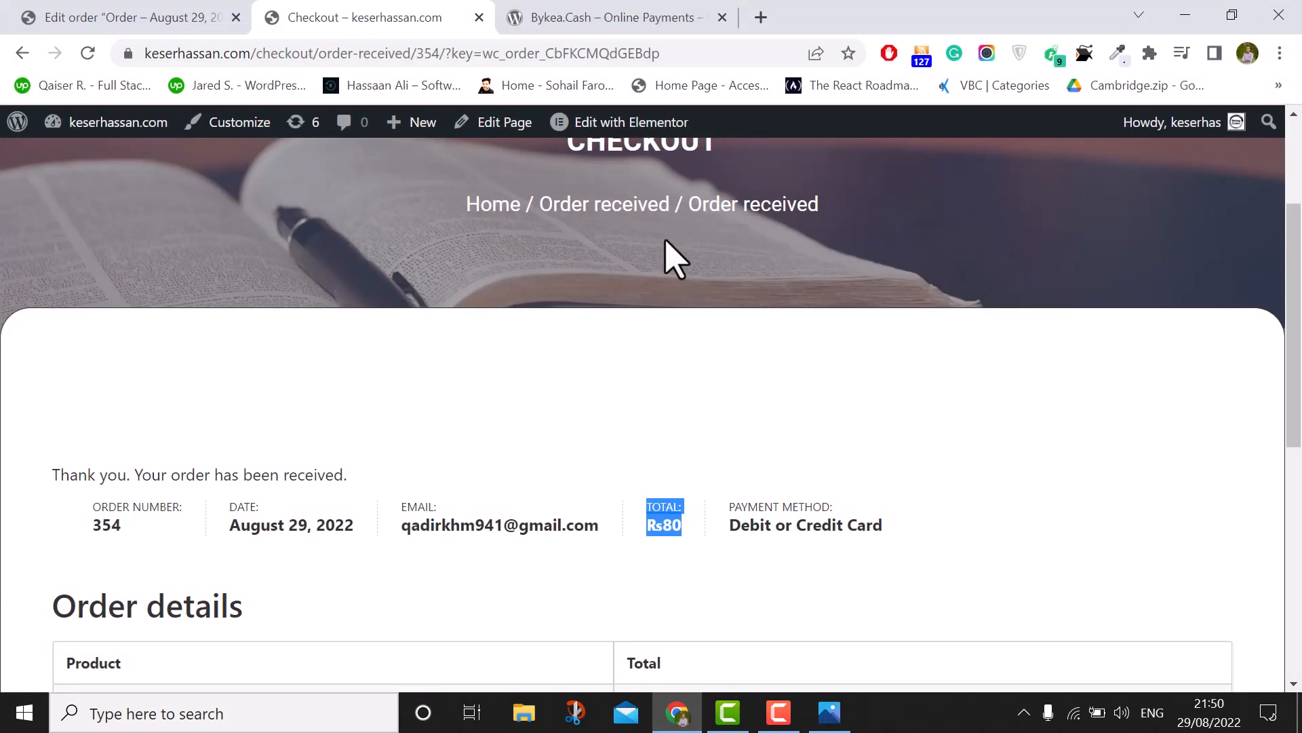
{"action": "mouse_move", "coordinate": [686, 535]}
{"action": "left_mouse_down"}
{"action": "mouse_move", "coordinate": [701, 549]}
{"action": "mouse_move", "coordinate": [663, 532]}
{"action": "left_mouse_up"}
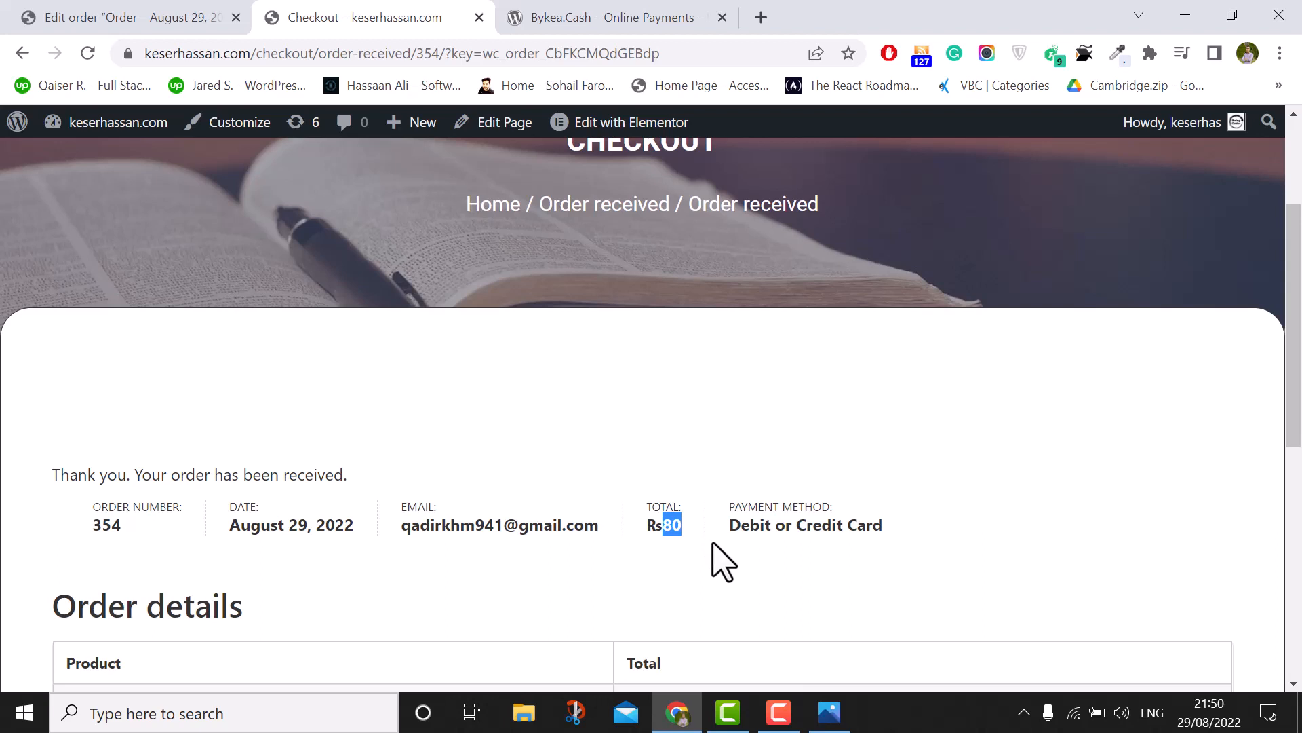
{"action": "left_click", "coordinate": [827, 712]}
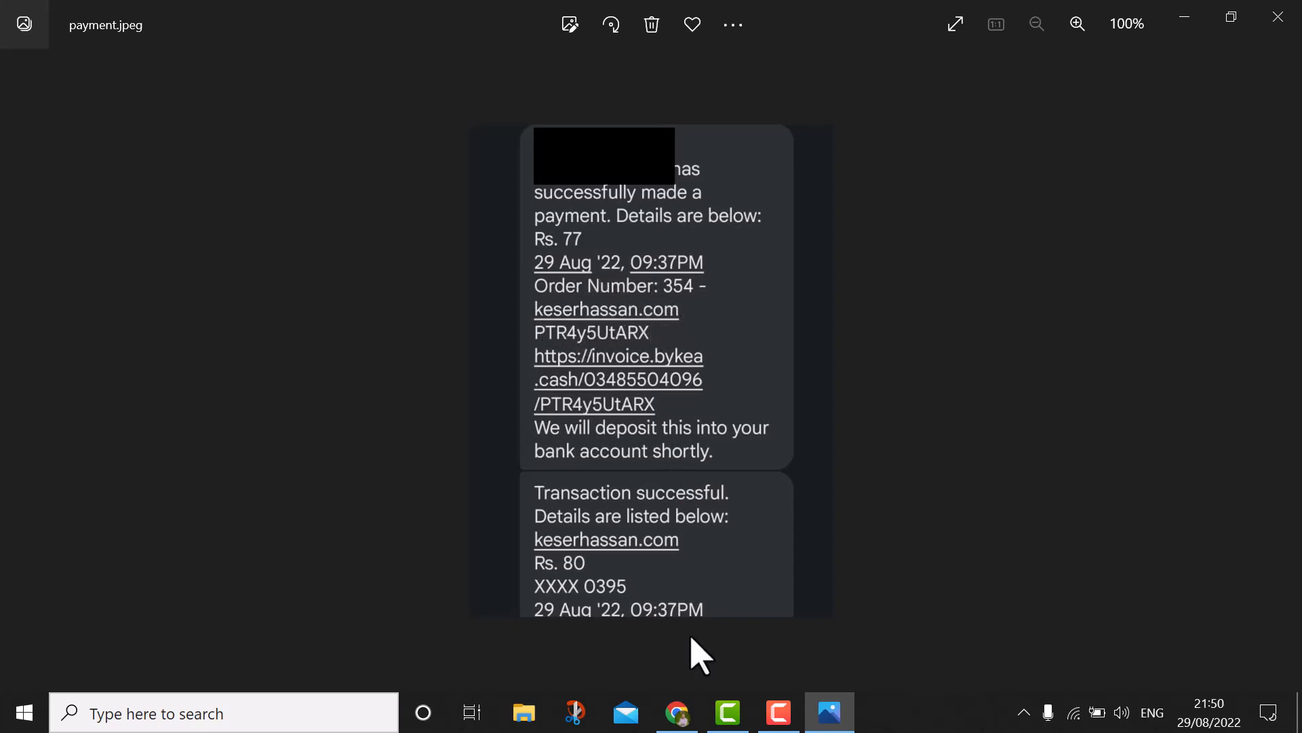
Switch to the Edit order page in Chrome and highlight the order number in the order details heading.
{"action": "left_click", "coordinate": [682, 711]}
{"action": "left_click", "coordinate": [119, 17]}
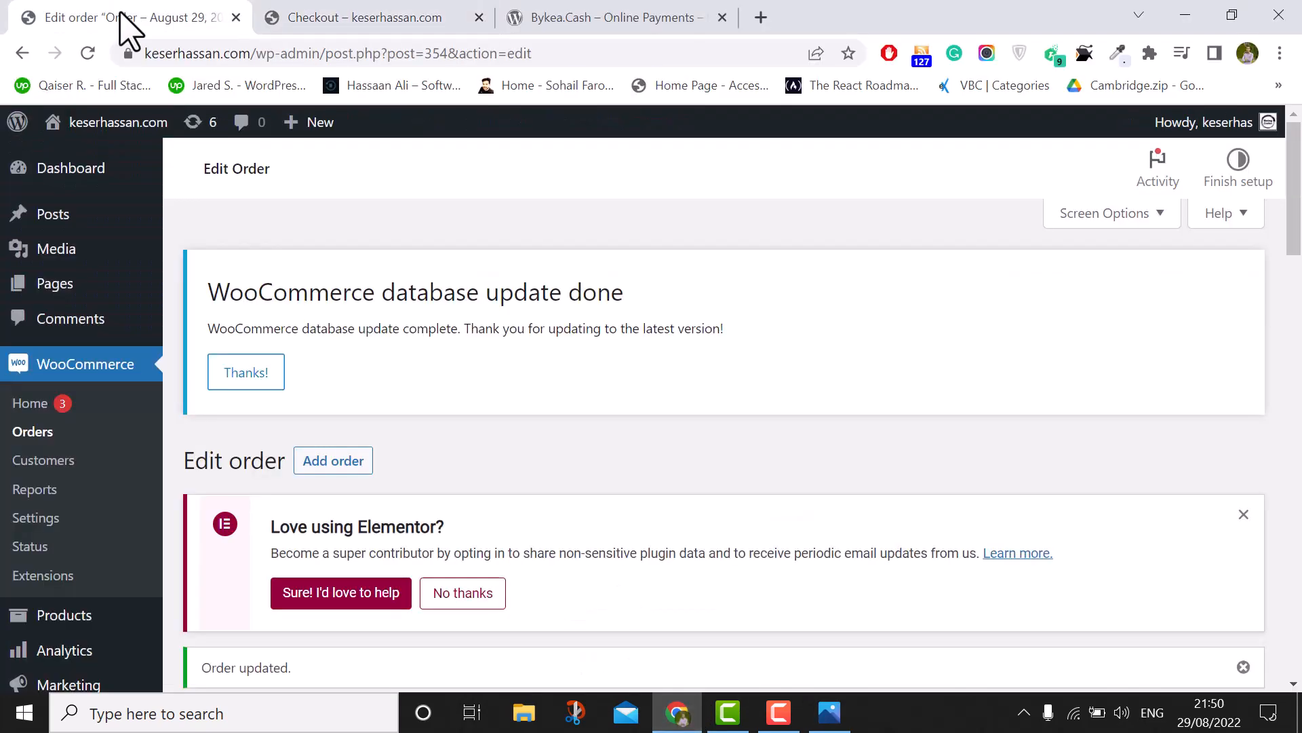
{"action": "scroll", "coordinate": [624, 538], "scroll_direction": "down", "scroll_amount": 5}
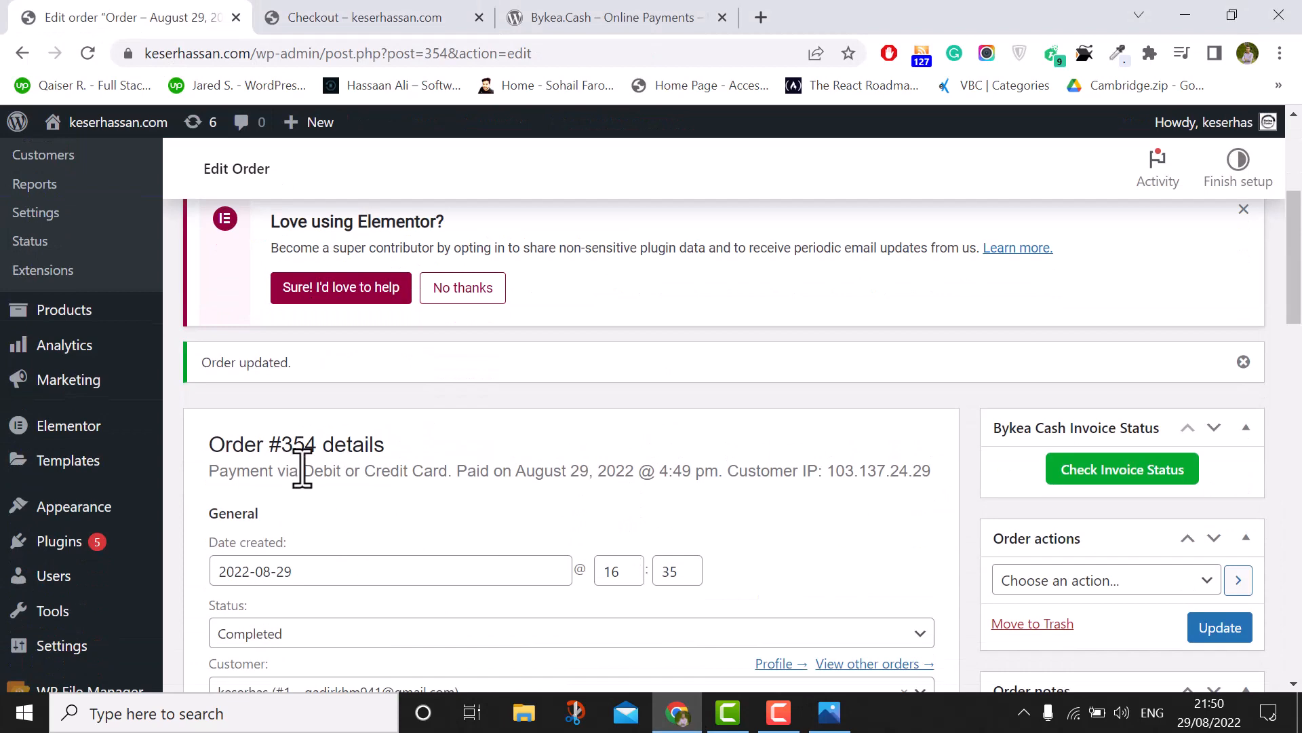
{"action": "scroll", "coordinate": [160, 567], "scroll_direction": "down", "scroll_amount": 4}
{"action": "mouse_move", "coordinate": [100, 481]}
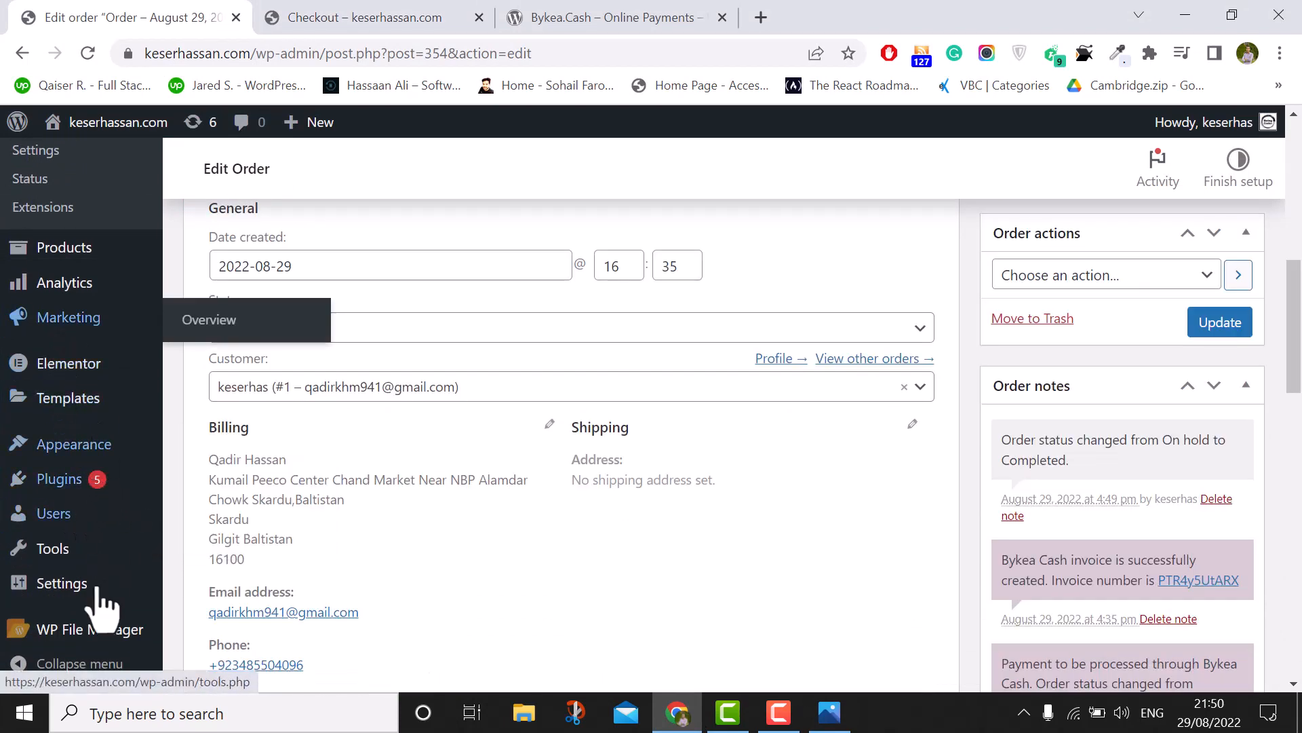
{"action": "scroll", "coordinate": [29, 604], "scroll_direction": "up", "scroll_amount": 3}
{"action": "scroll", "coordinate": [581, 523], "scroll_direction": "down", "scroll_amount": 2}
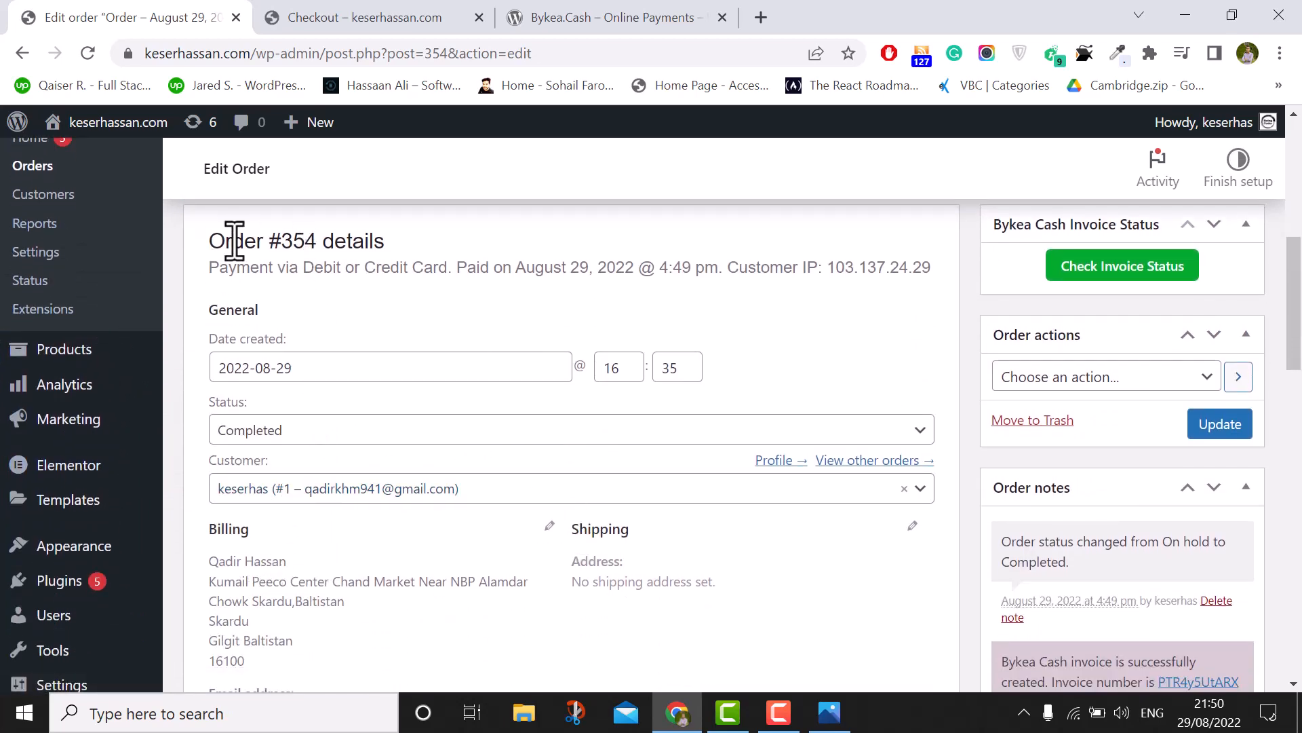
{"action": "left_click_drag", "start_coordinate": [233, 243], "coordinate": [435, 245]}
Compare the order number in payment.jpeg with the one on the Edit order page, and close the image.
{"action": "left_click", "coordinate": [842, 711]}
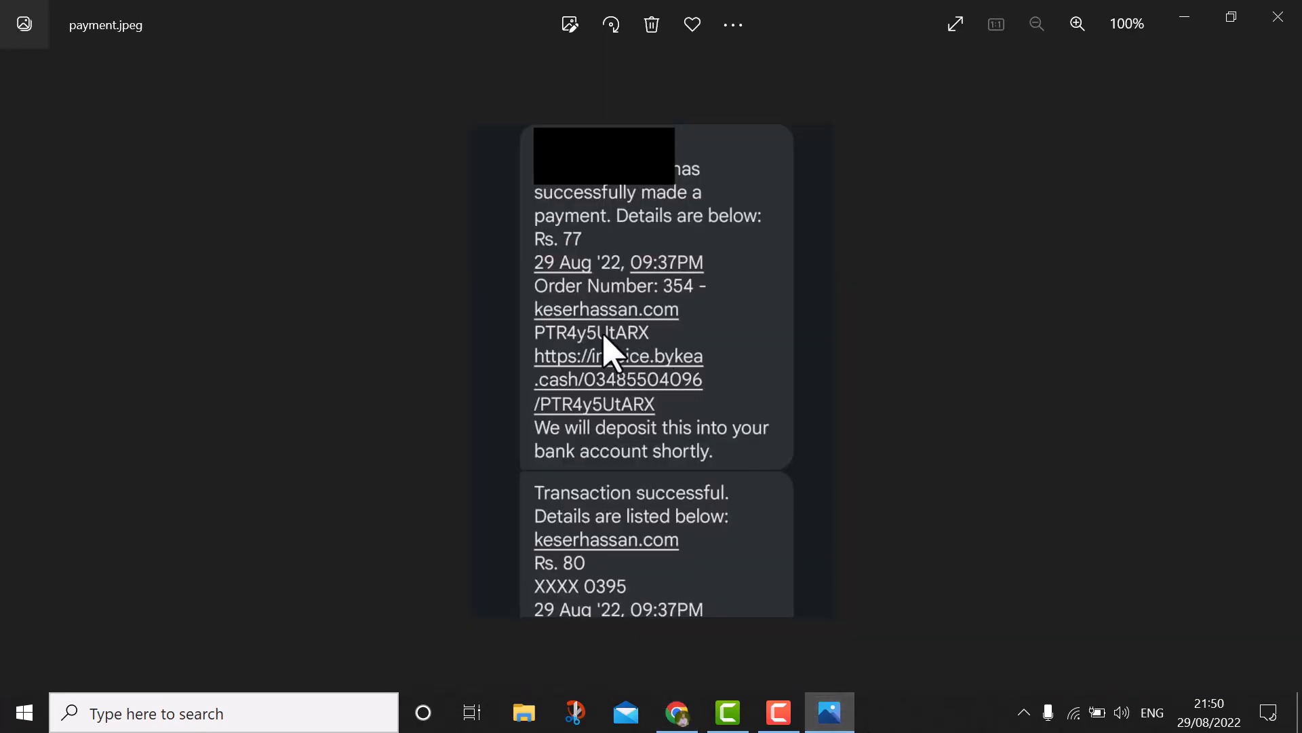
{"action": "left_click", "coordinate": [678, 712]}
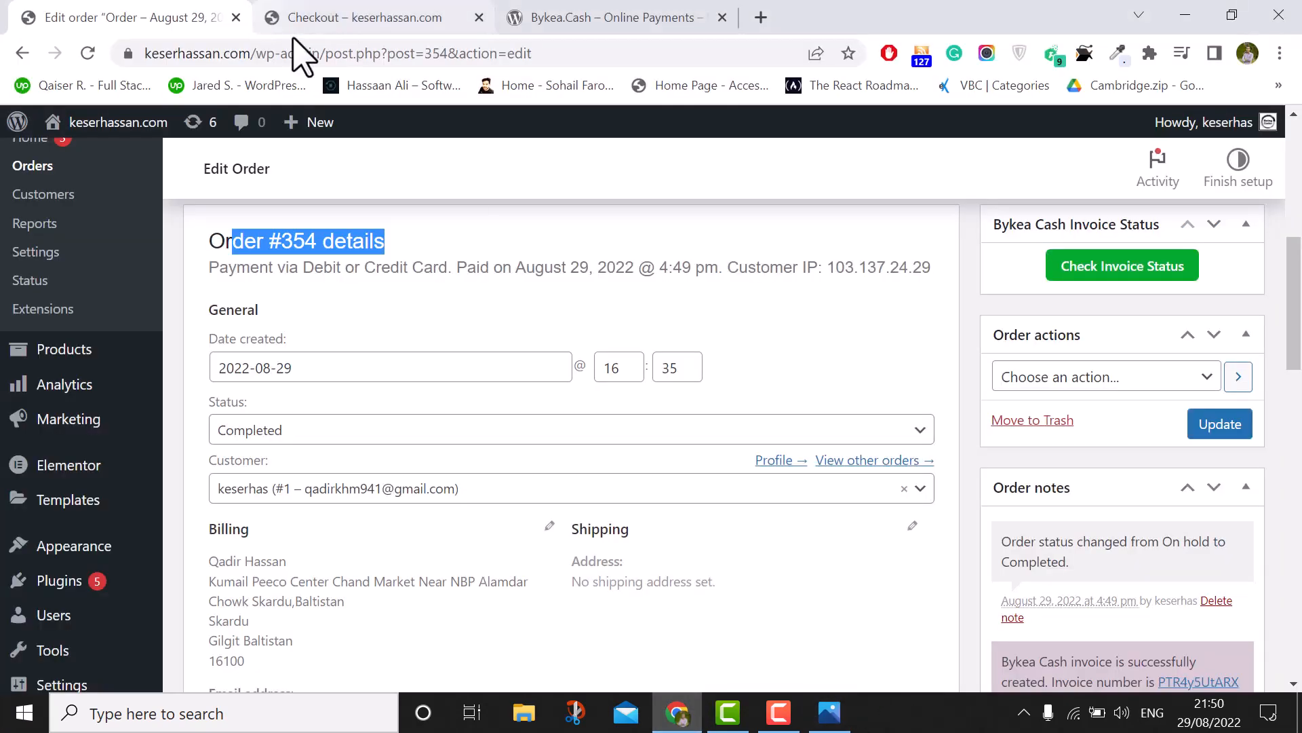
{"action": "left_click", "coordinate": [829, 712]}
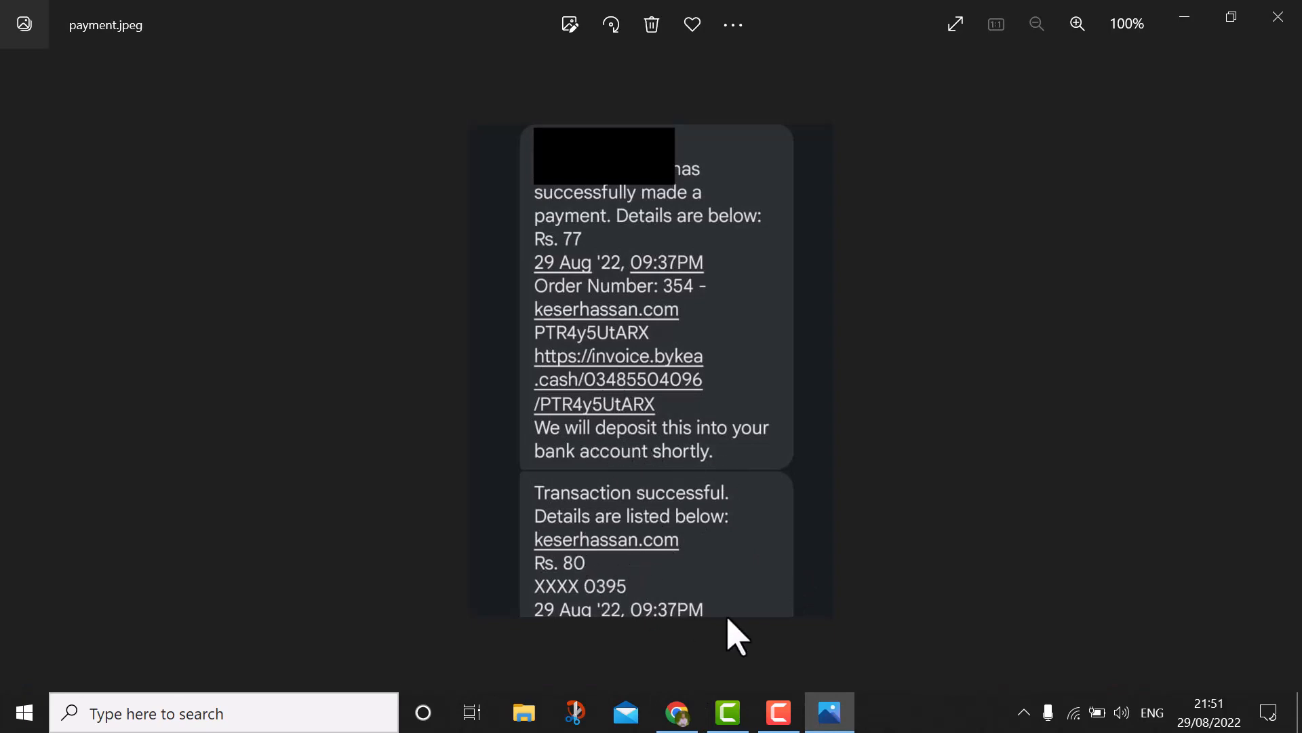
{"action": "left_click", "coordinate": [1278, 16]}
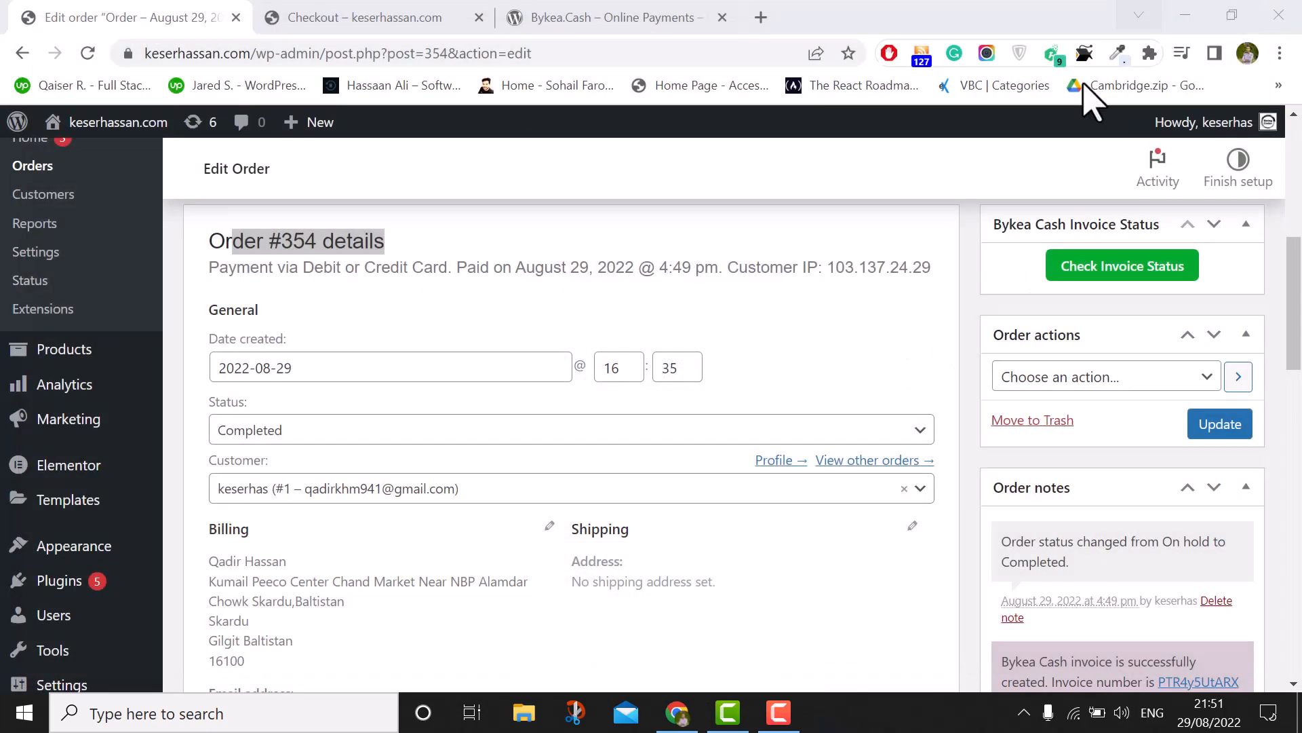
{"action": "scroll", "coordinate": [742, 402], "scroll_direction": "up", "scroll_amount": 5}
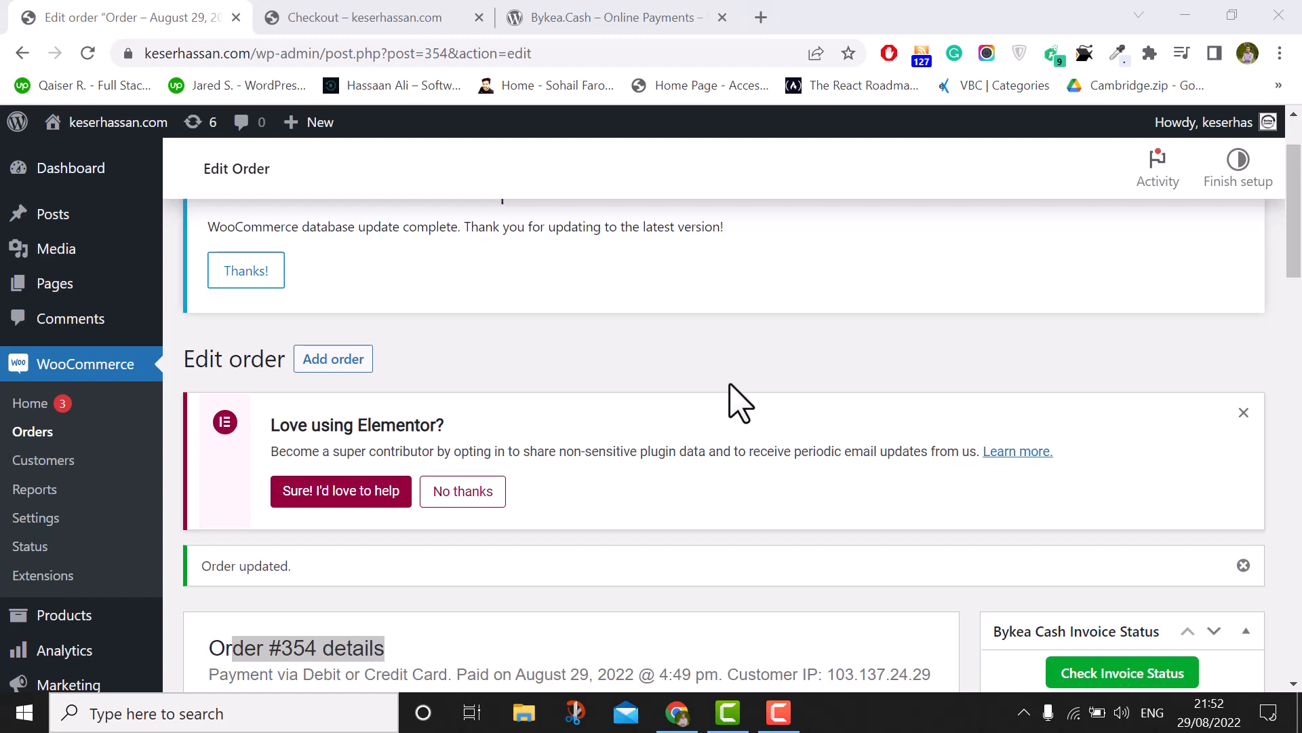
{"action": "left_click", "coordinate": [421, 15]}
{"action": "left_click", "coordinate": [124, 14]}
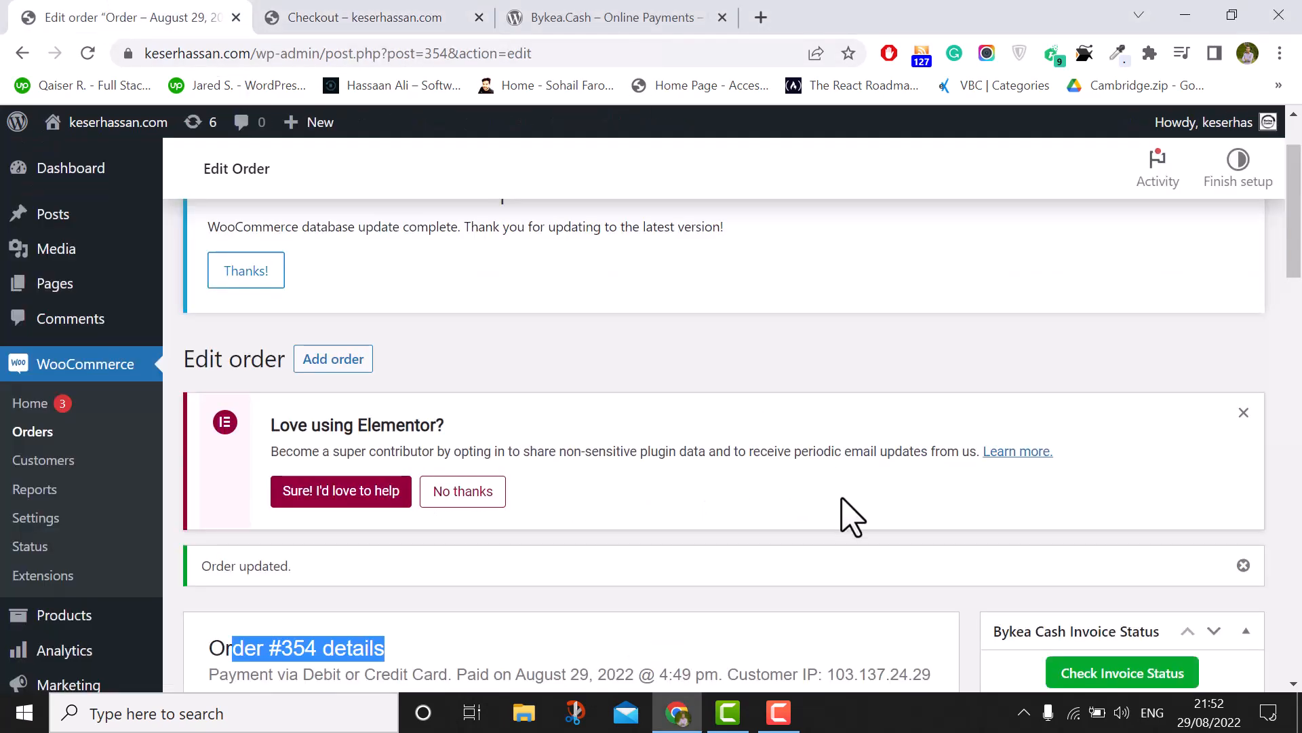
{"action": "scroll", "coordinate": [808, 511], "scroll_direction": "down", "scroll_amount": 3}
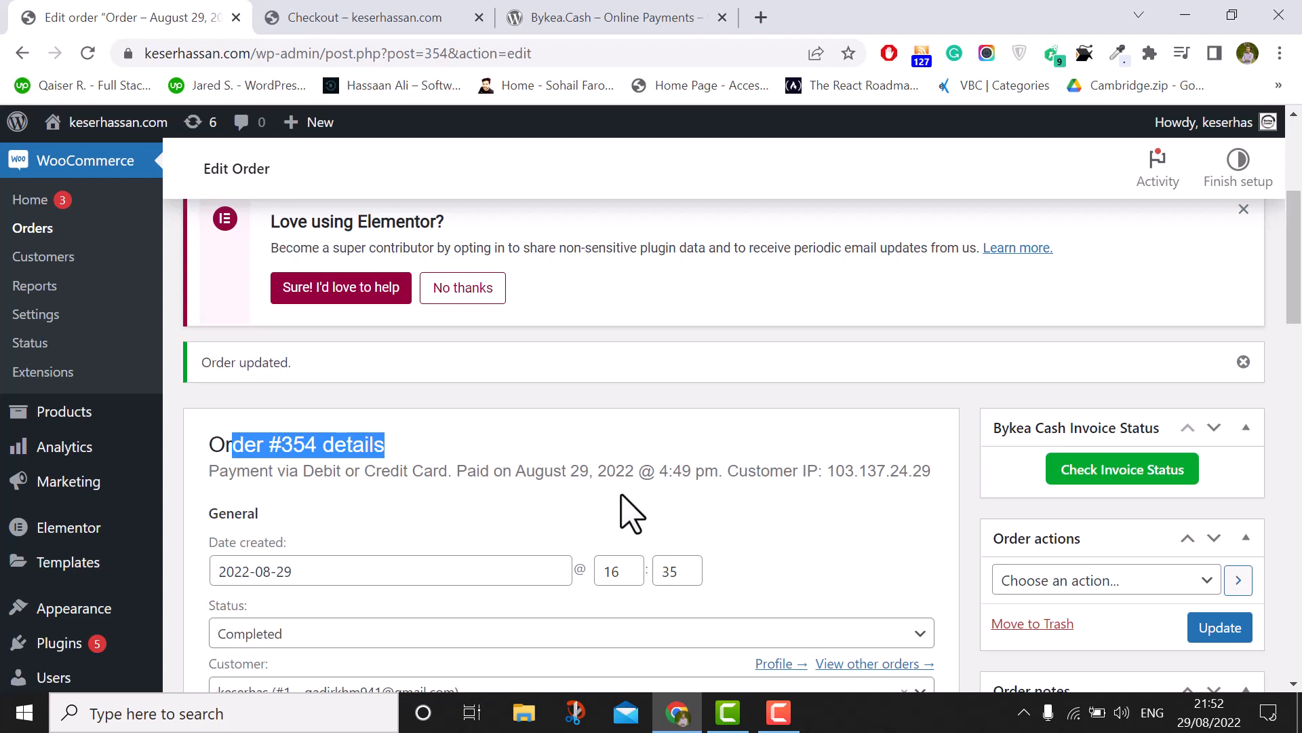
Check the ubl.jpeg and payment.jpeg files on the desktop, and return to Chrome to highlight the order details heading.
{"action": "left_click", "coordinate": [1187, 15]}
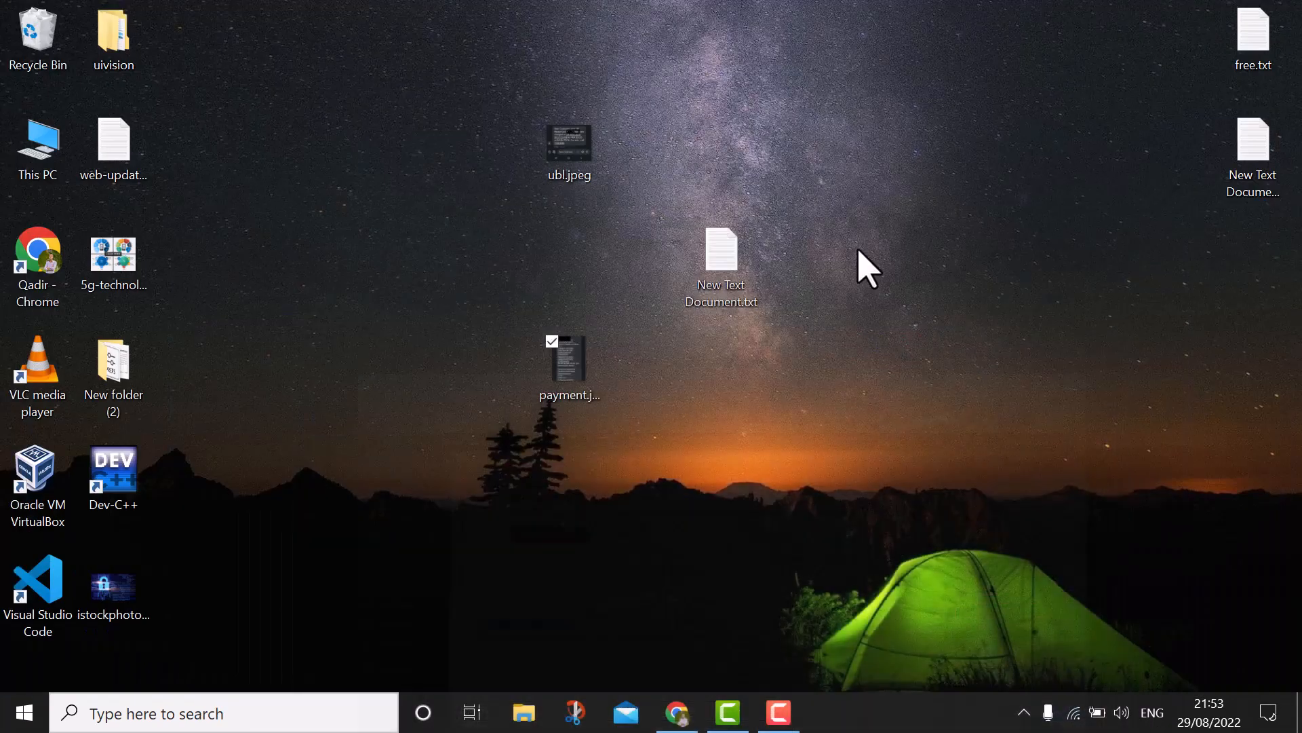
{"action": "left_click_drag", "start_coordinate": [502, 58], "coordinate": [608, 432]}
{"action": "left_click", "coordinate": [653, 388]}
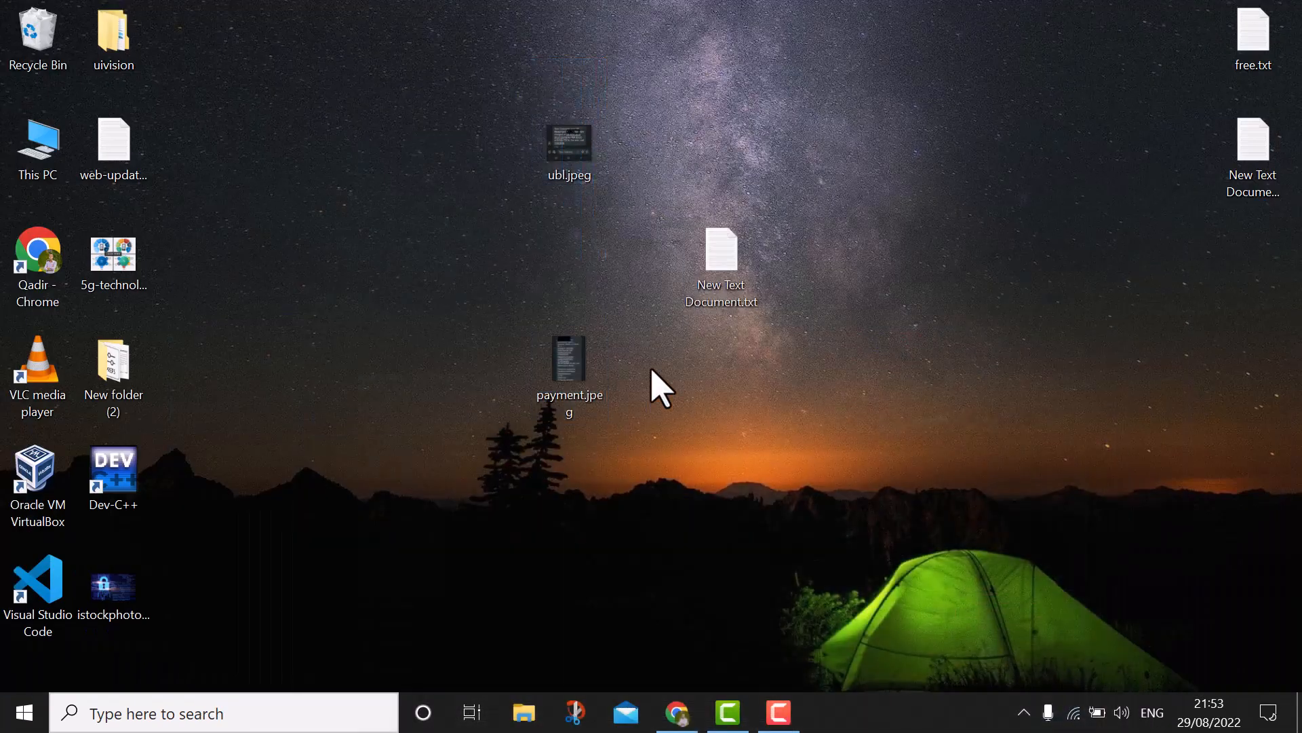
{"action": "left_click", "coordinate": [677, 712]}
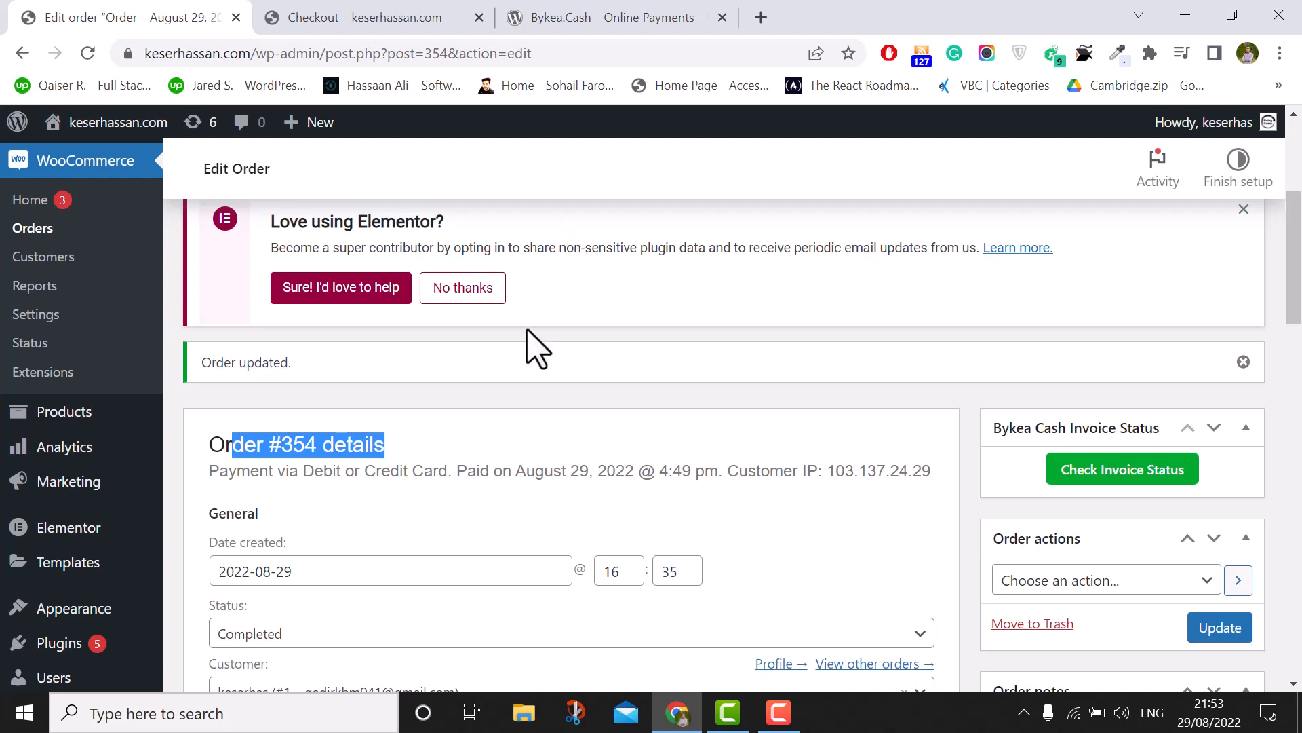
{"action": "left_click", "coordinate": [407, 421]}
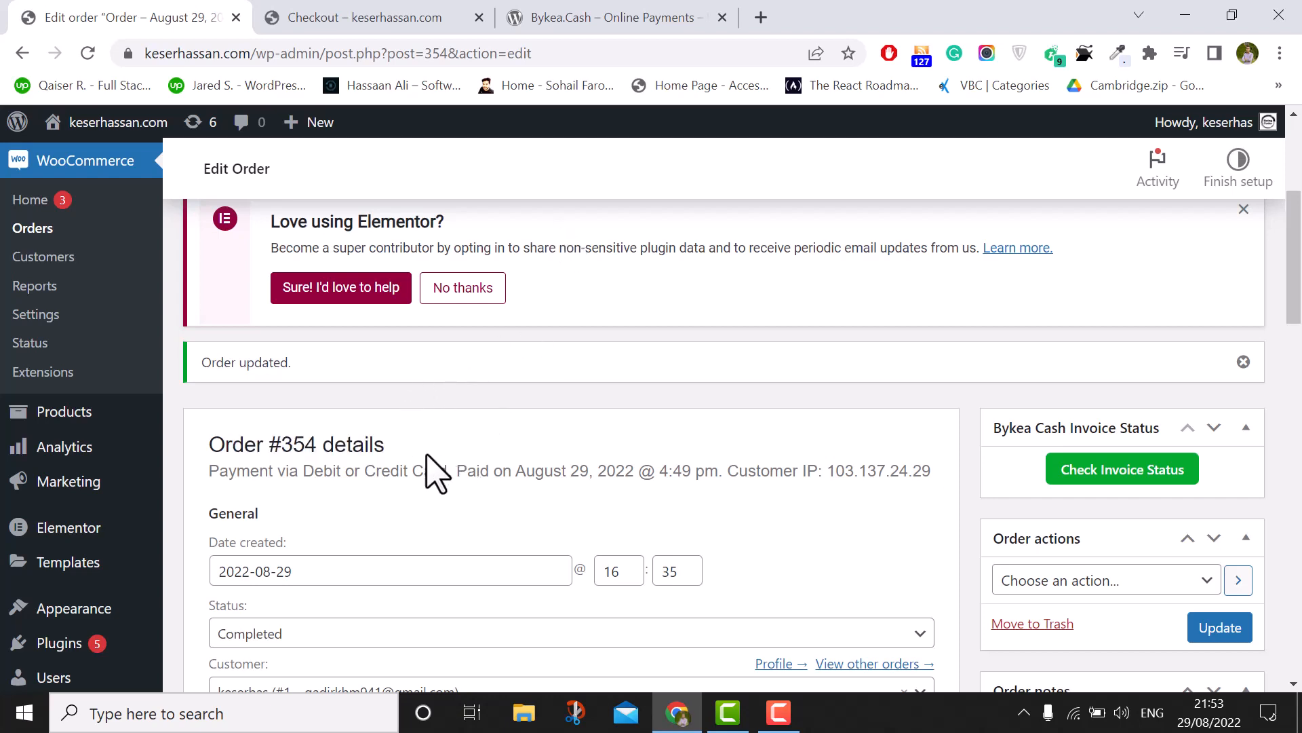
{"action": "left_click_drag", "start_coordinate": [385, 445], "coordinate": [197, 450]}
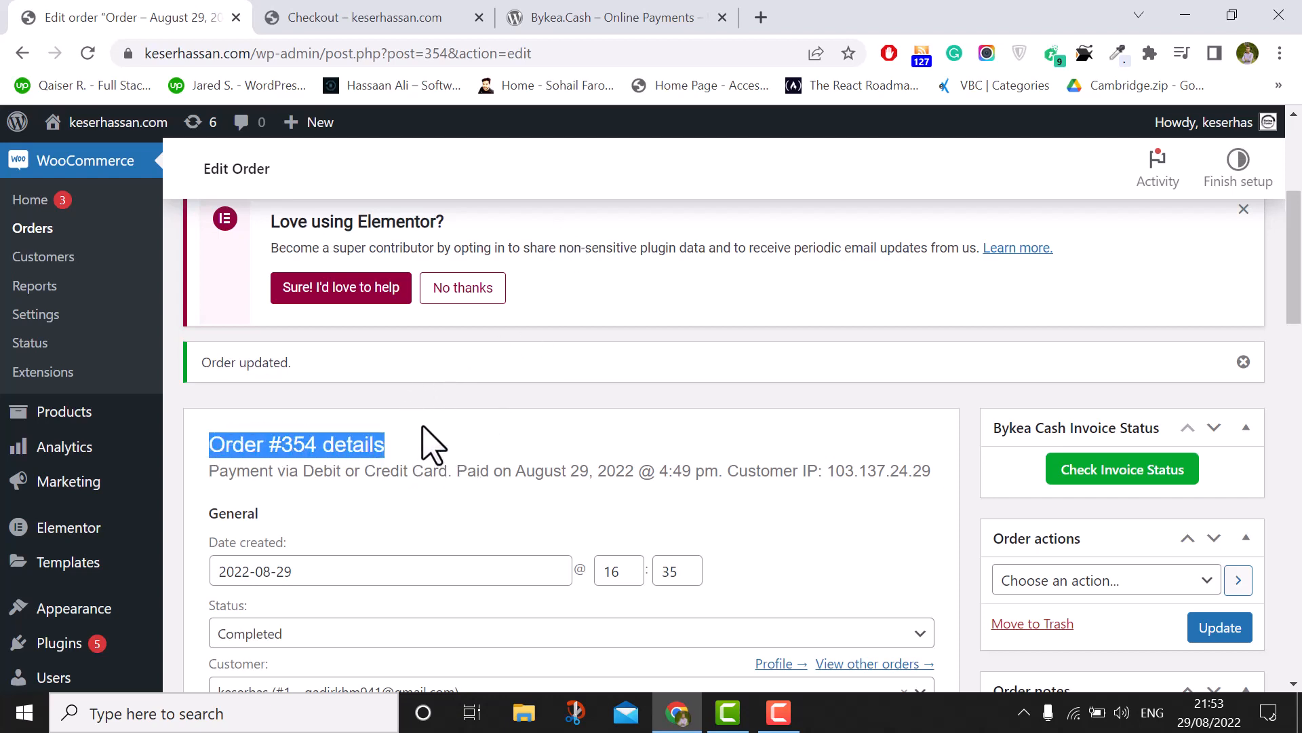